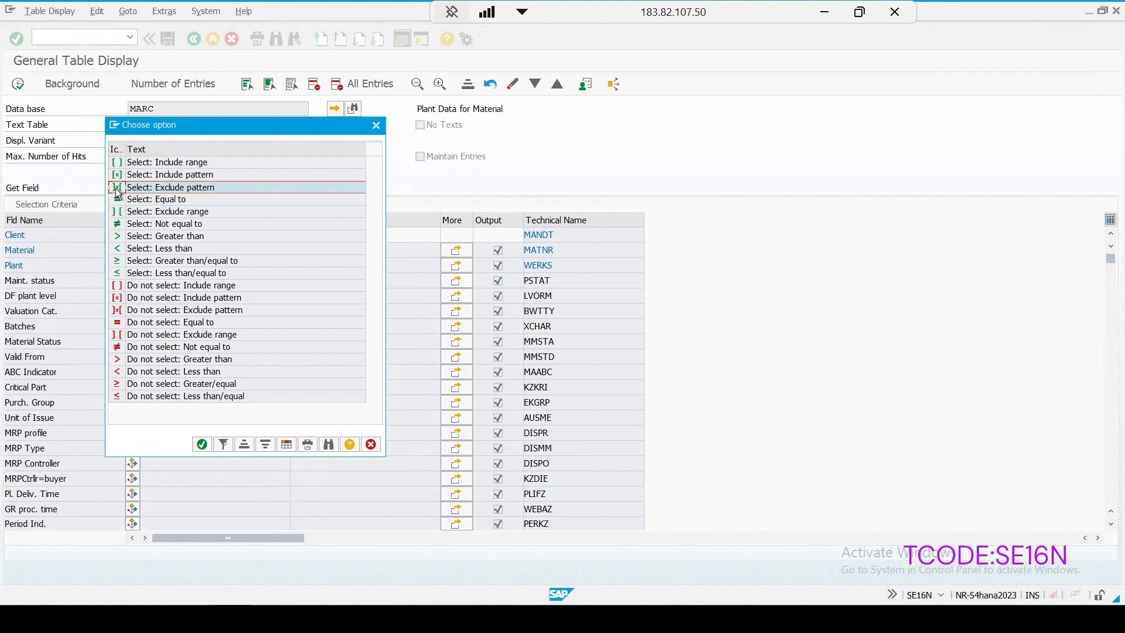
Apply the Exclude pattern option to the Maint. status value *Q* and list the MARC entries for plant 1000
left_click(201, 444)
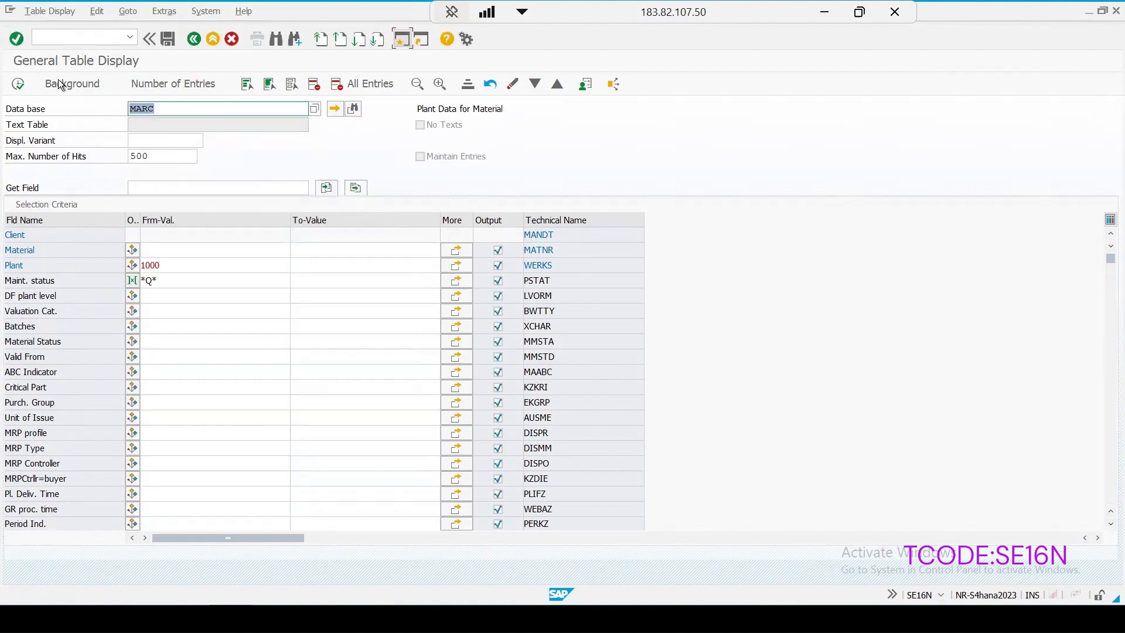
left_click(19, 84)
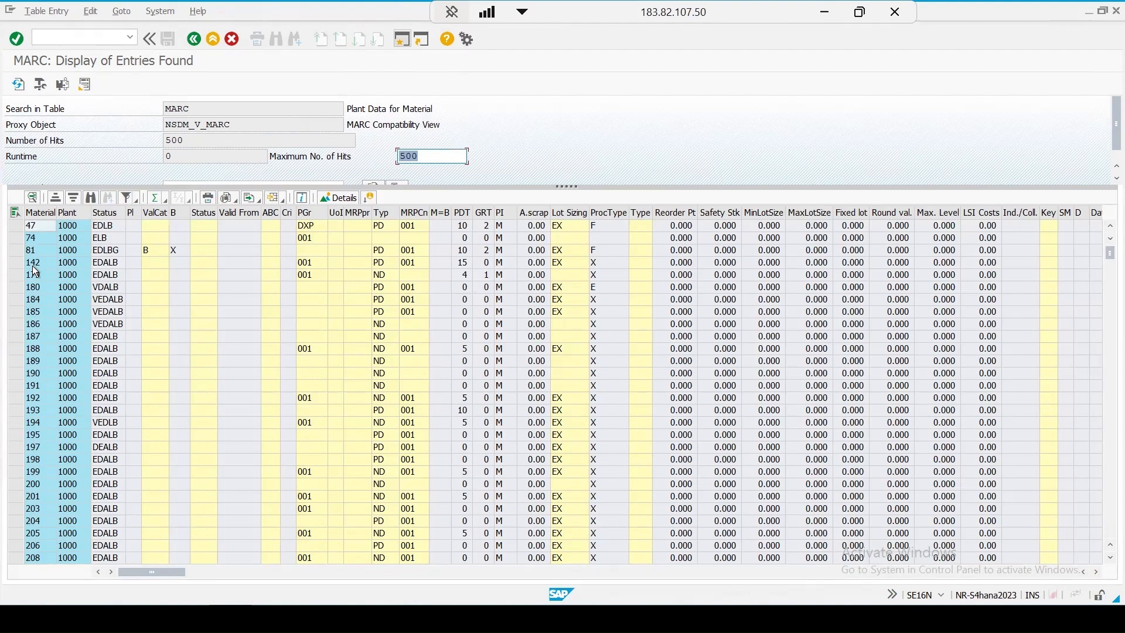
Open material 142 in transaction MM02 in a new session window and check which views it has
left_click(398, 40)
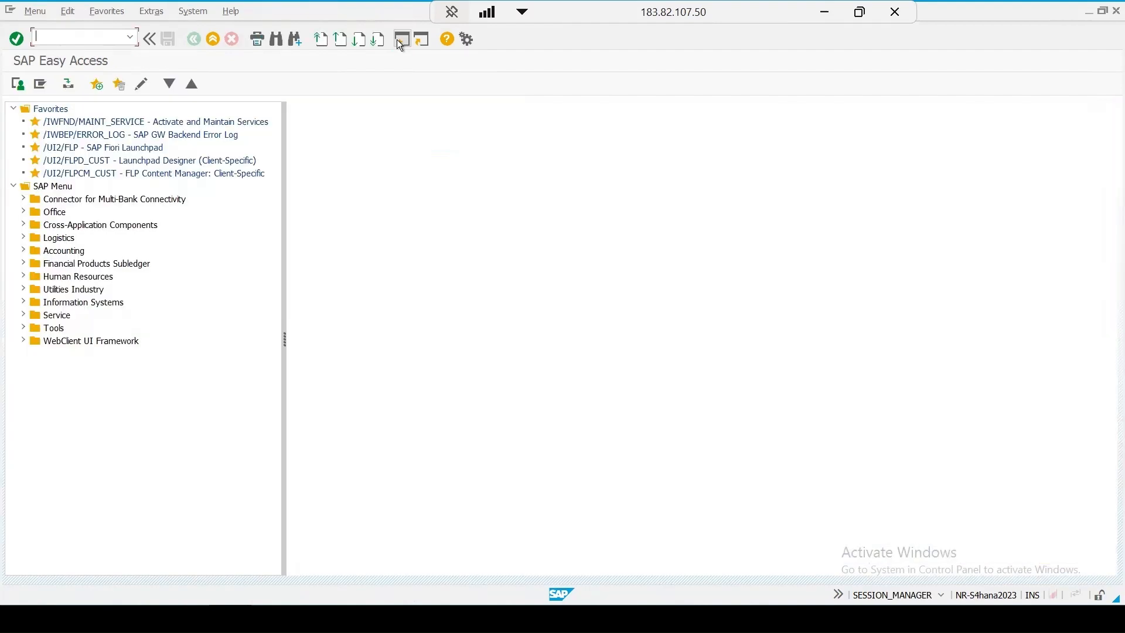
type("mm02")
key("Return")
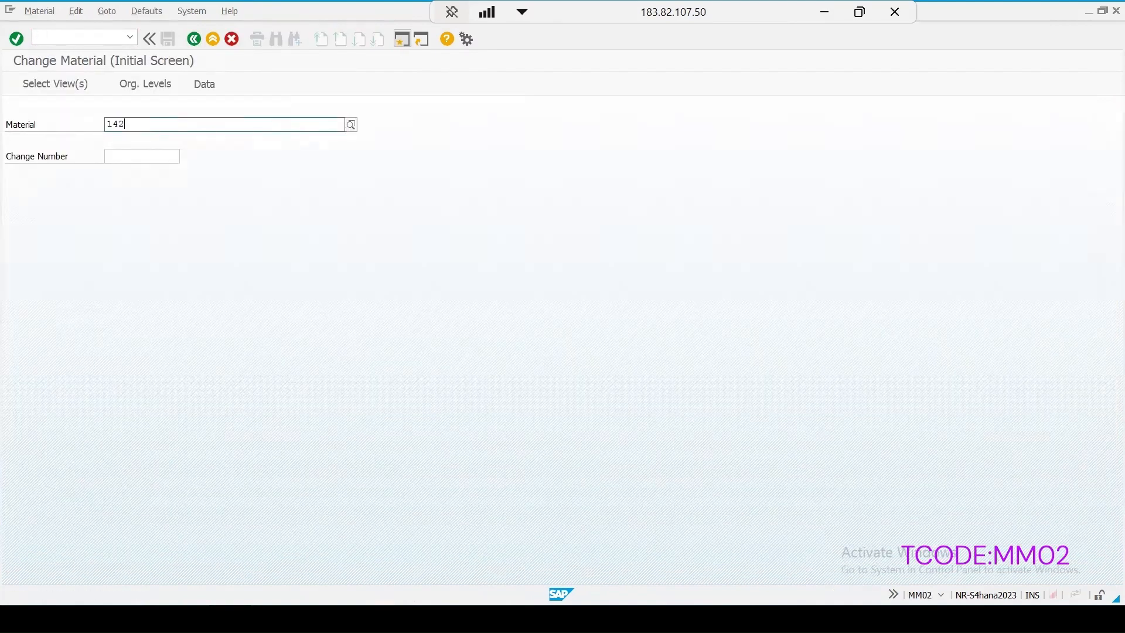
type("142")
key("Return")
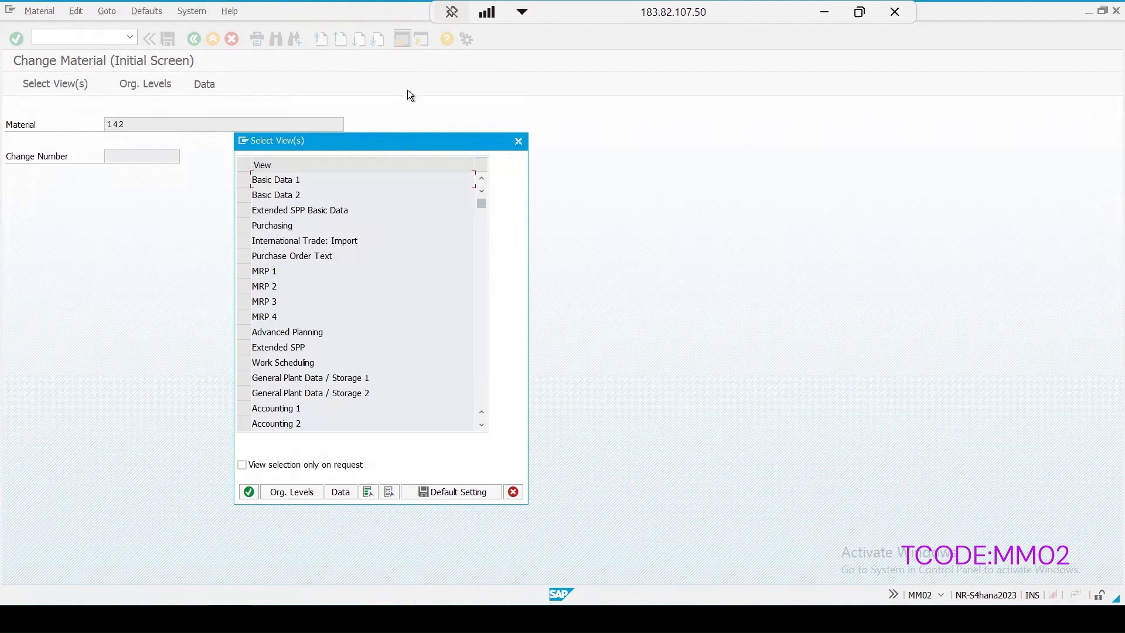
scroll(406, 196, "down", 3)
scroll(406, 197, "up", 5)
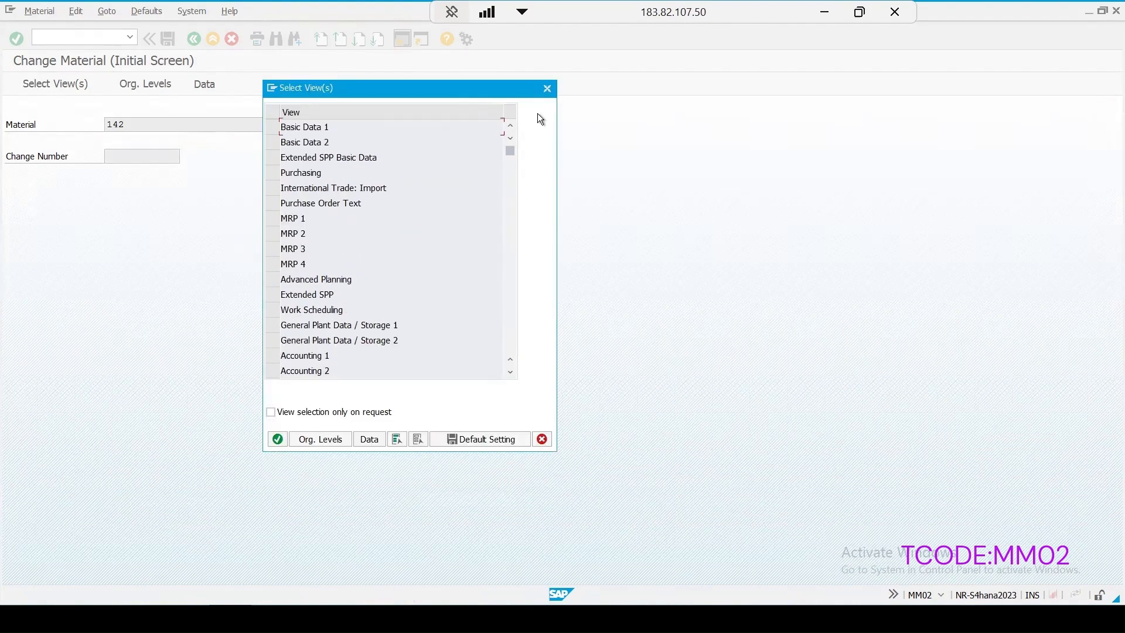
left_click(546, 88)
Display the MMBE stock overview of material 142 in a new session window with the plant restriction cleared
left_click(406, 37)
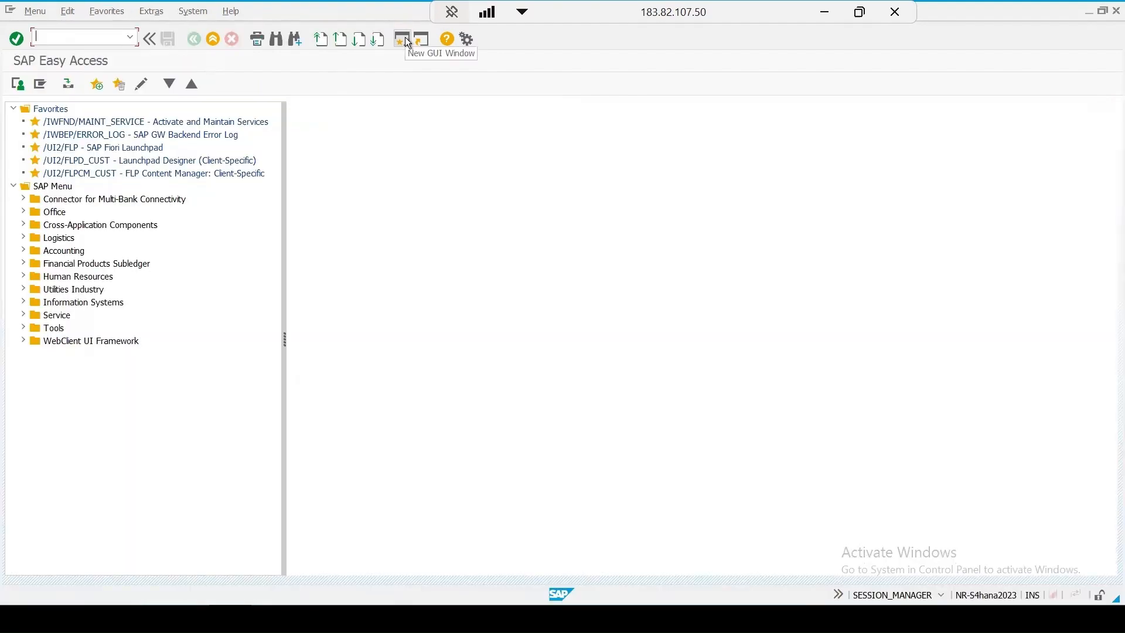
type("mmbe")
key("Return")
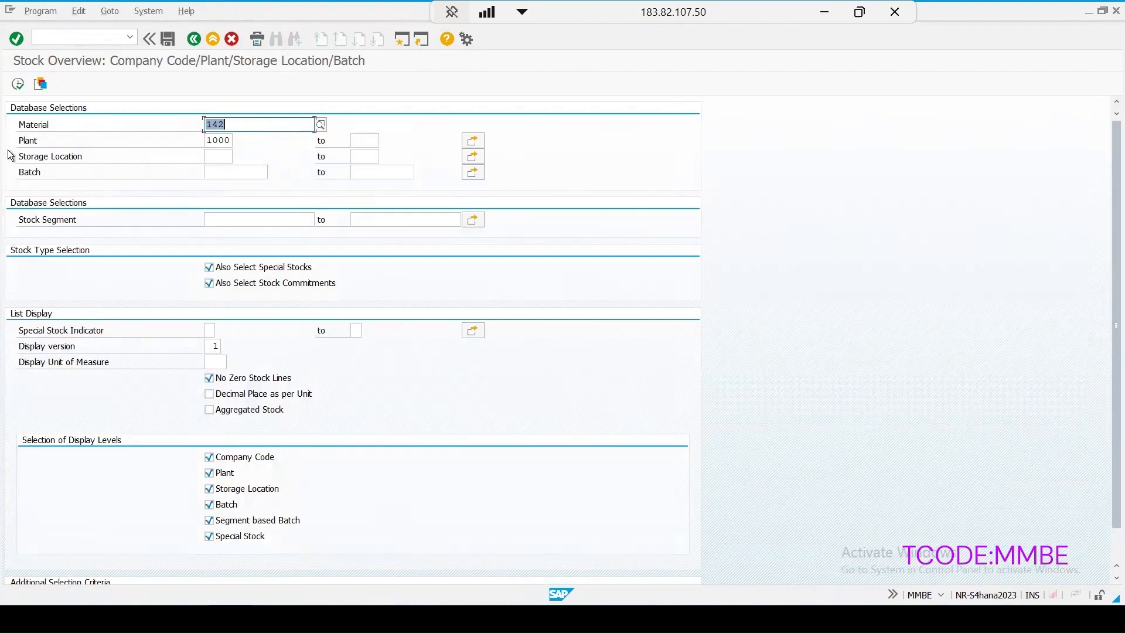
left_click(216, 143)
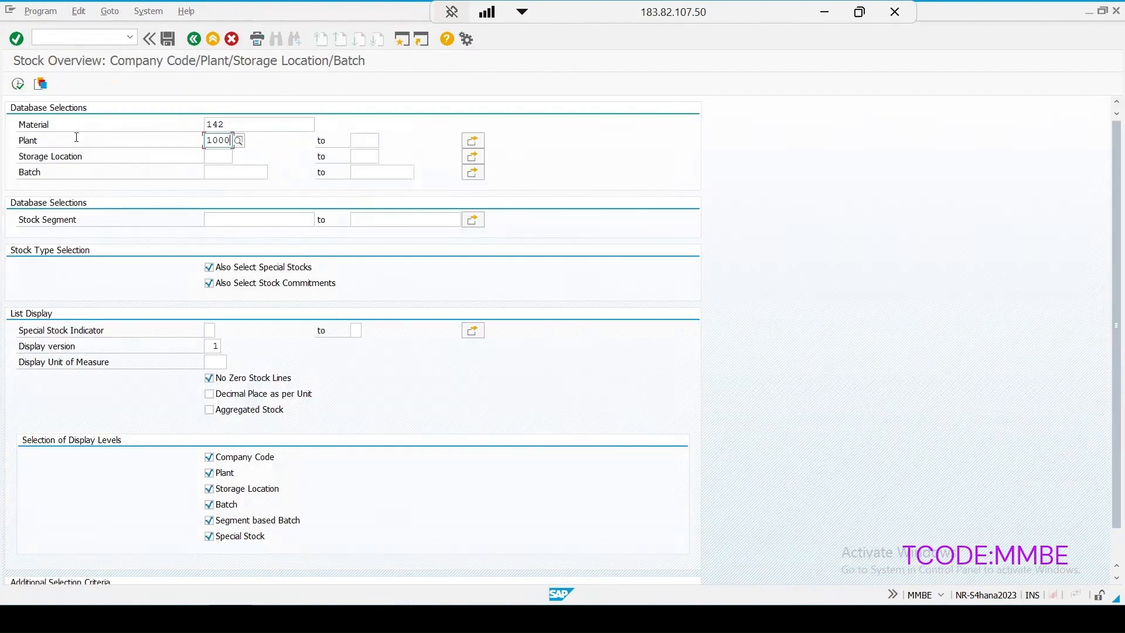
left_click_drag(229, 141, 76, 138)
key("Delete")
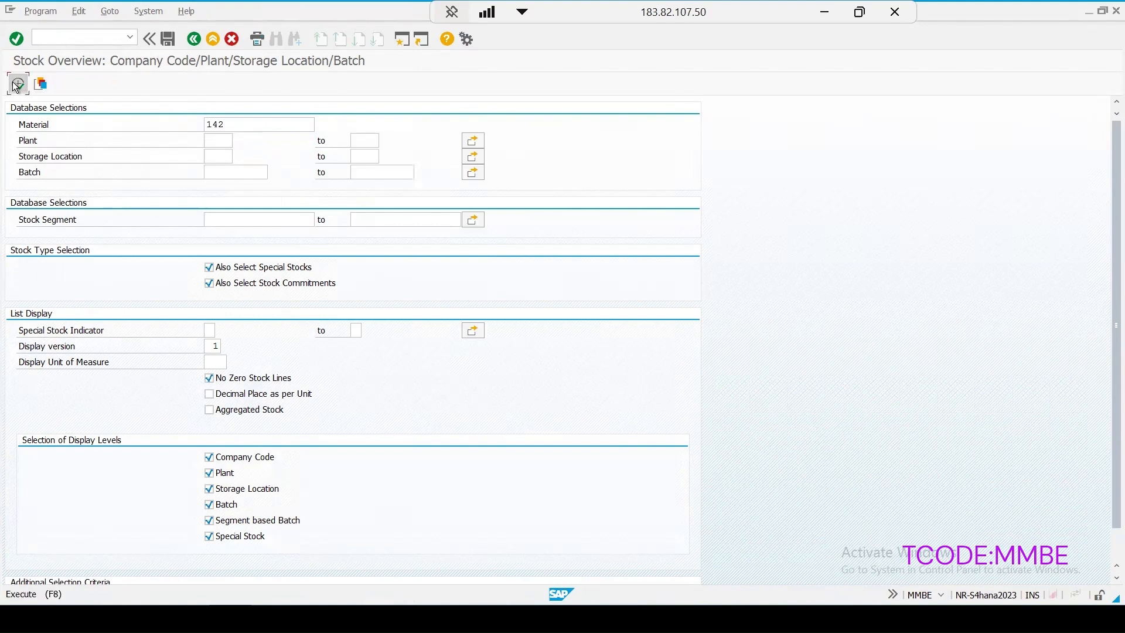
left_click(16, 84)
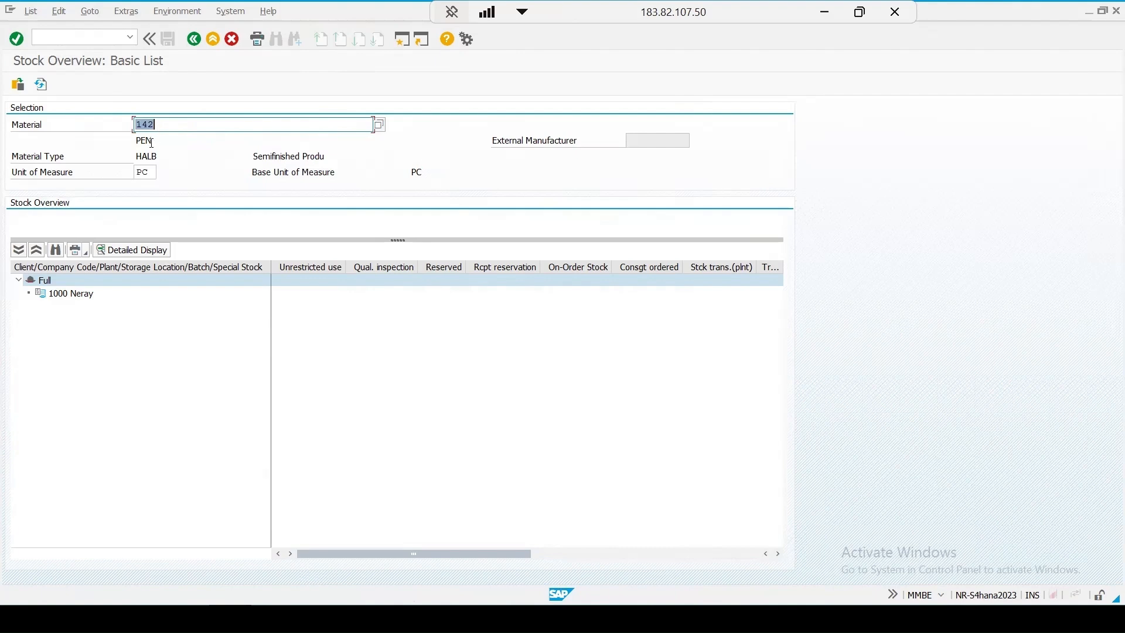
key("shift+F3")
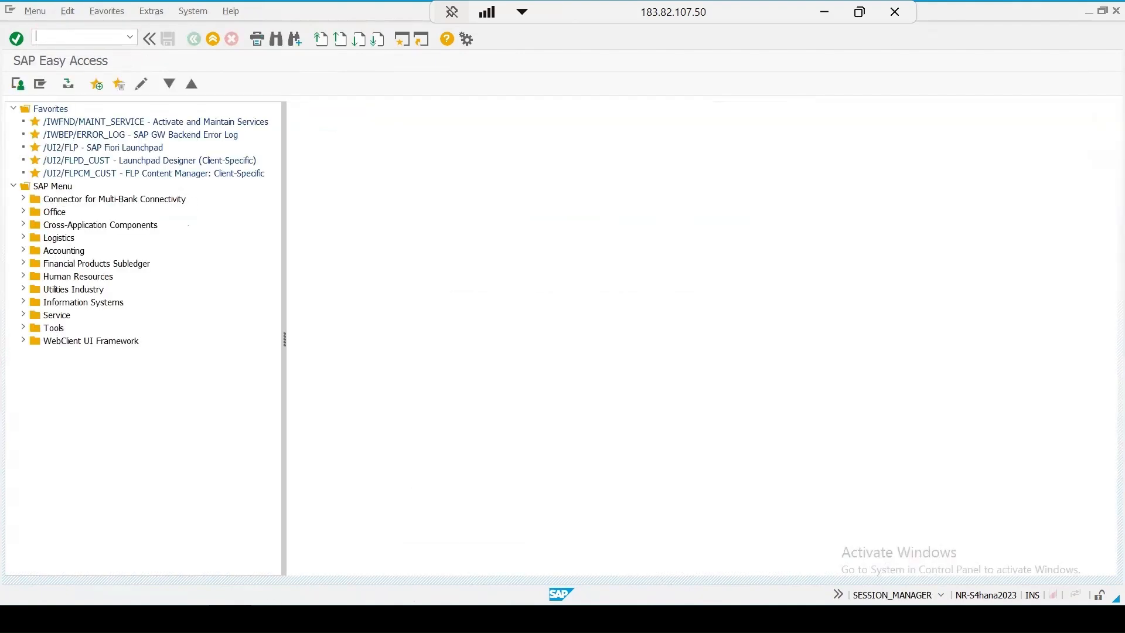
Return to the Change Material session, switch to immediate material creation, and call up material 142
mouse_move(290, 602)
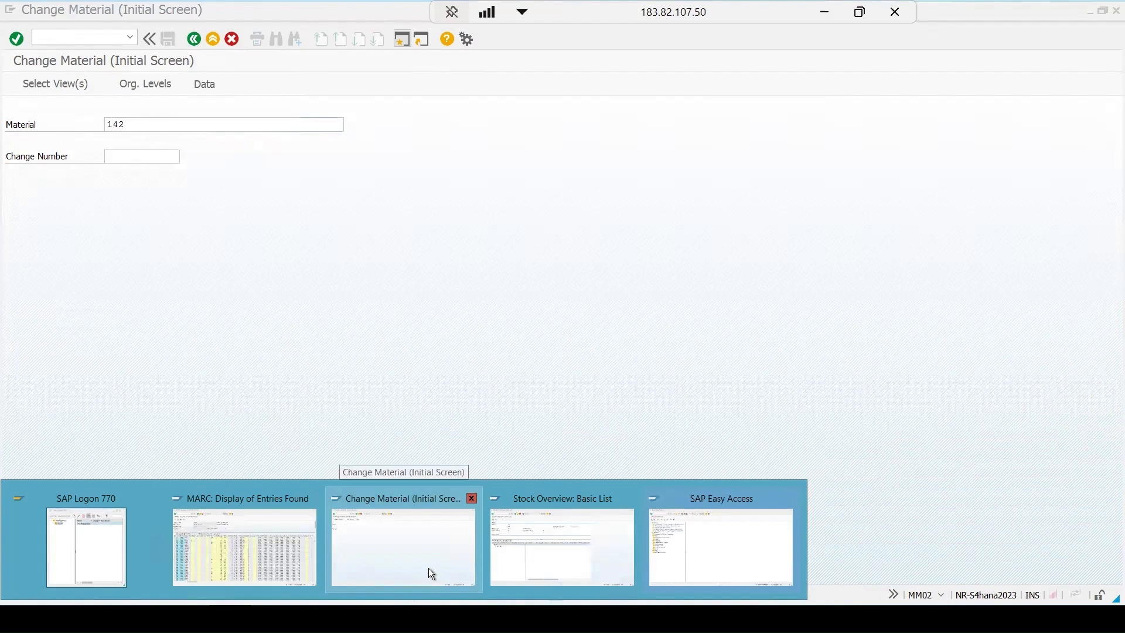
left_click(428, 569)
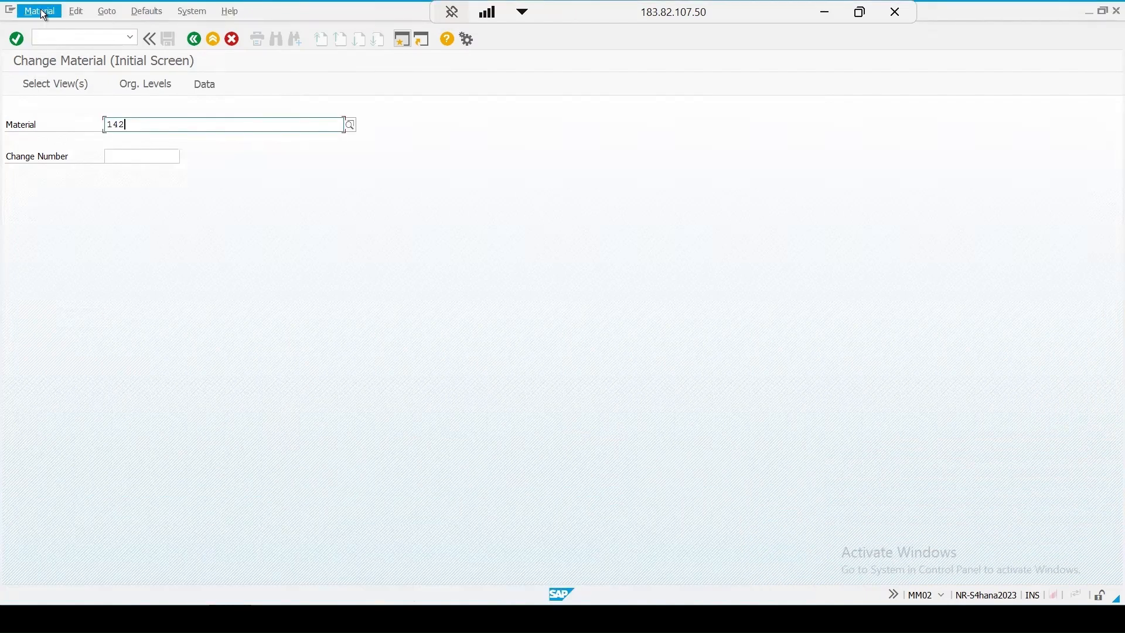
left_click(42, 12)
mouse_move(59, 46)
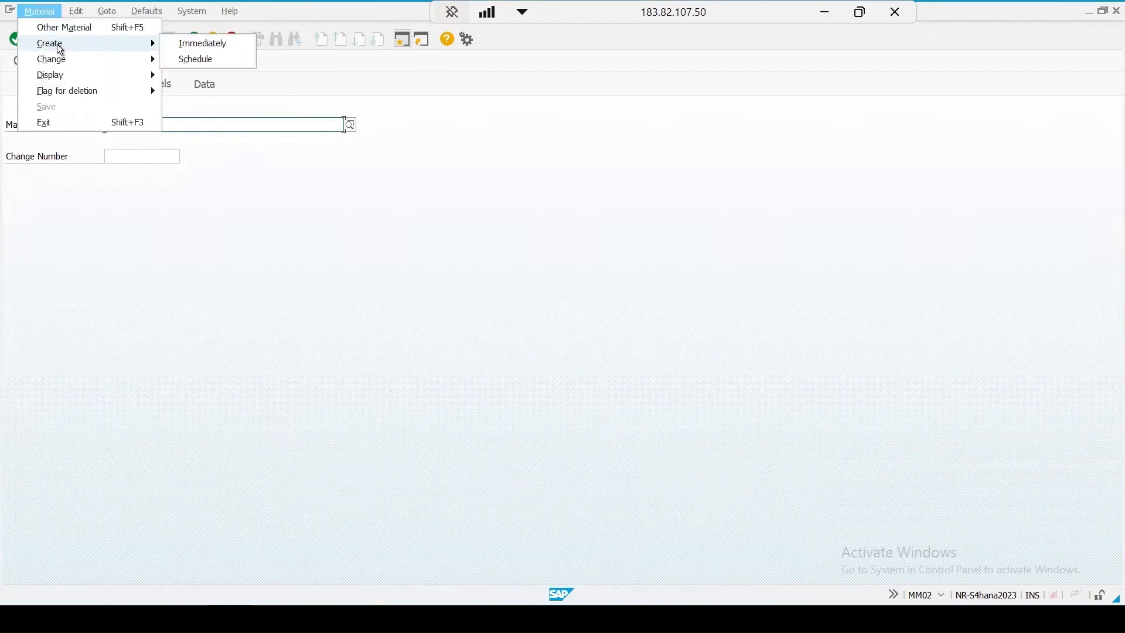
left_click(194, 42)
type("142")
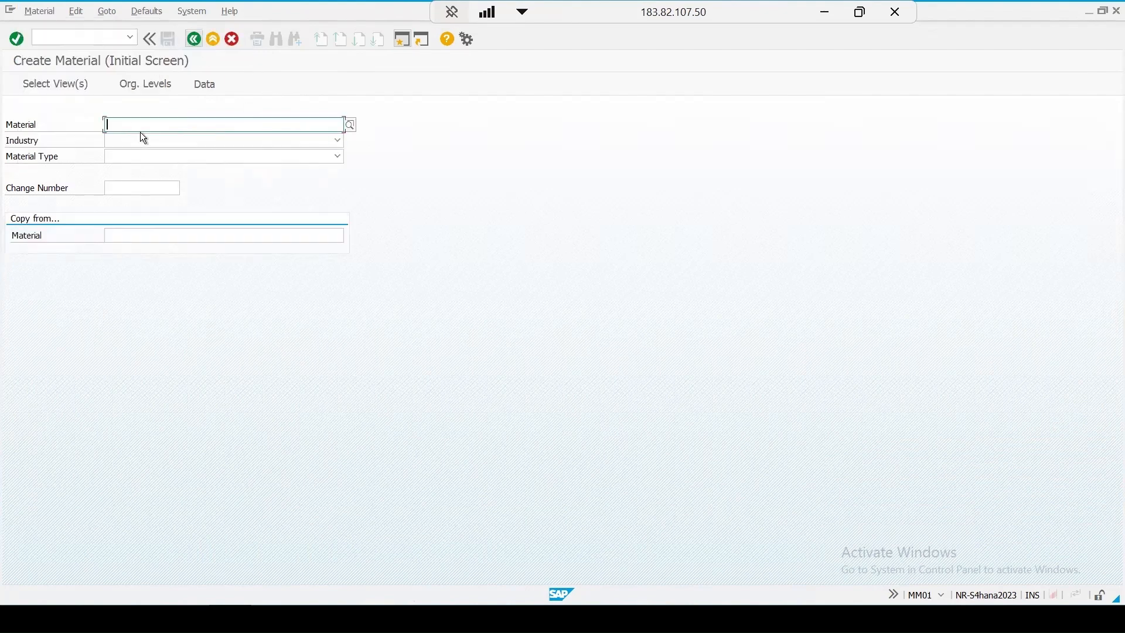
key("Return")
key("Return")
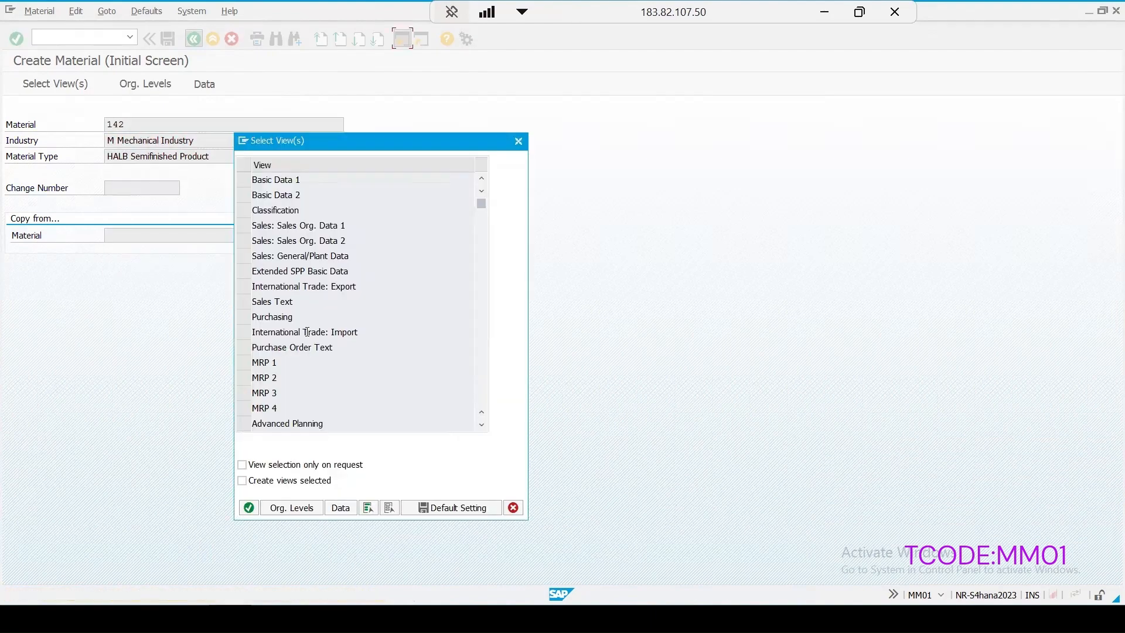
Extend material 142 with the Quality Management view for plant 1000 and save it
scroll(307, 330, "down", 3)
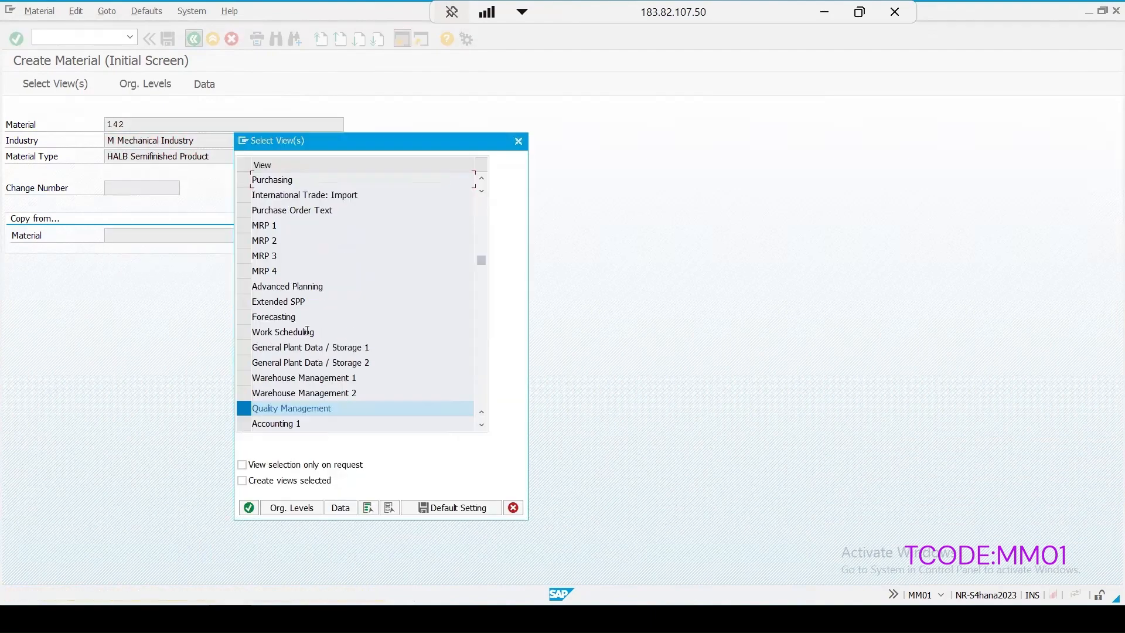
left_click(287, 511)
left_click(358, 223)
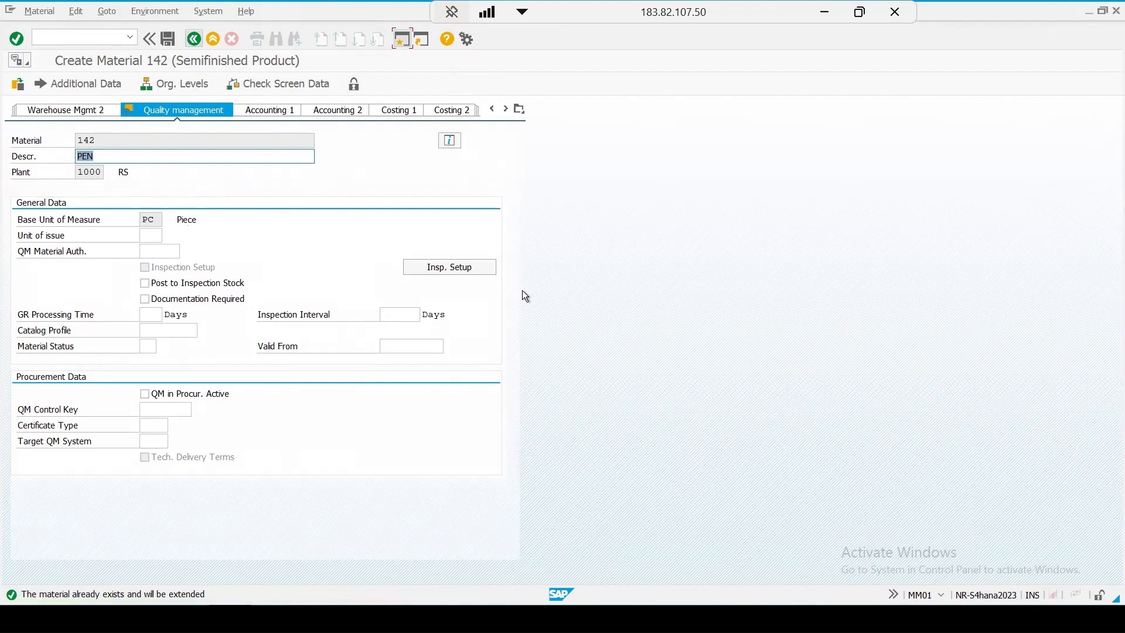
left_click(193, 39)
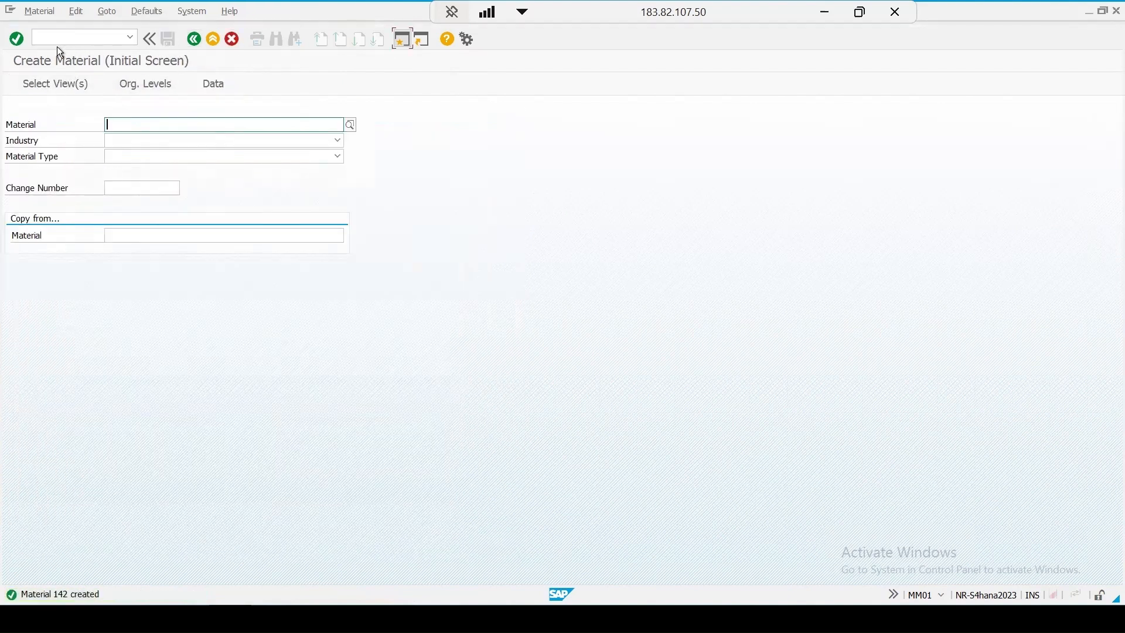
Start a standard purchase order with transaction ME21N and enter the supplier number
left_click(57, 36)
type("/")
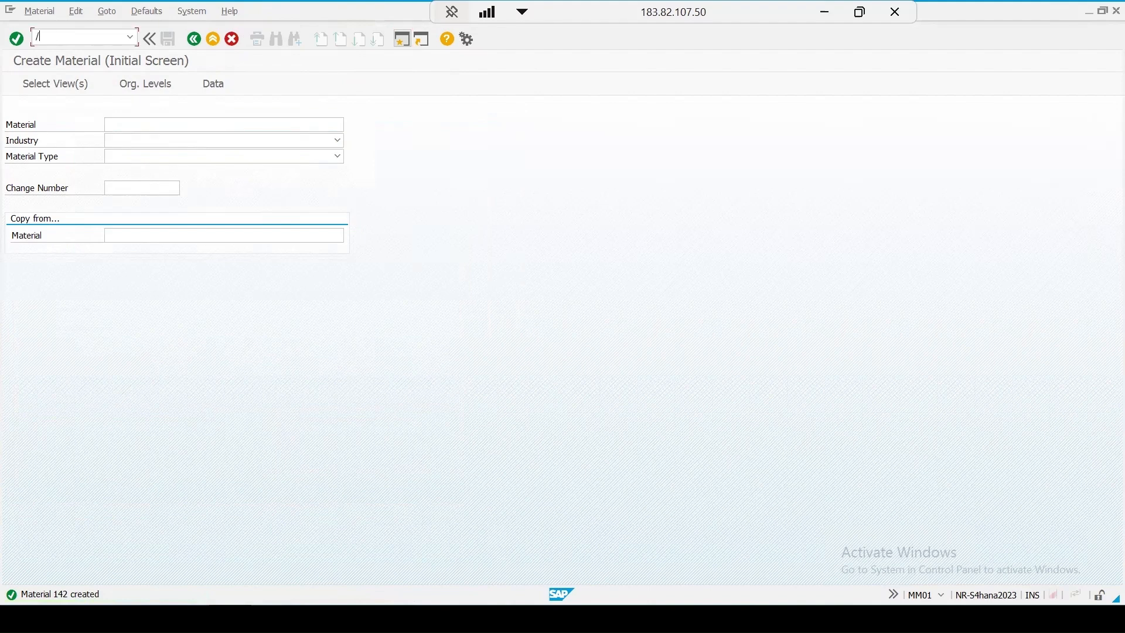
type("nme21n")
key("Return")
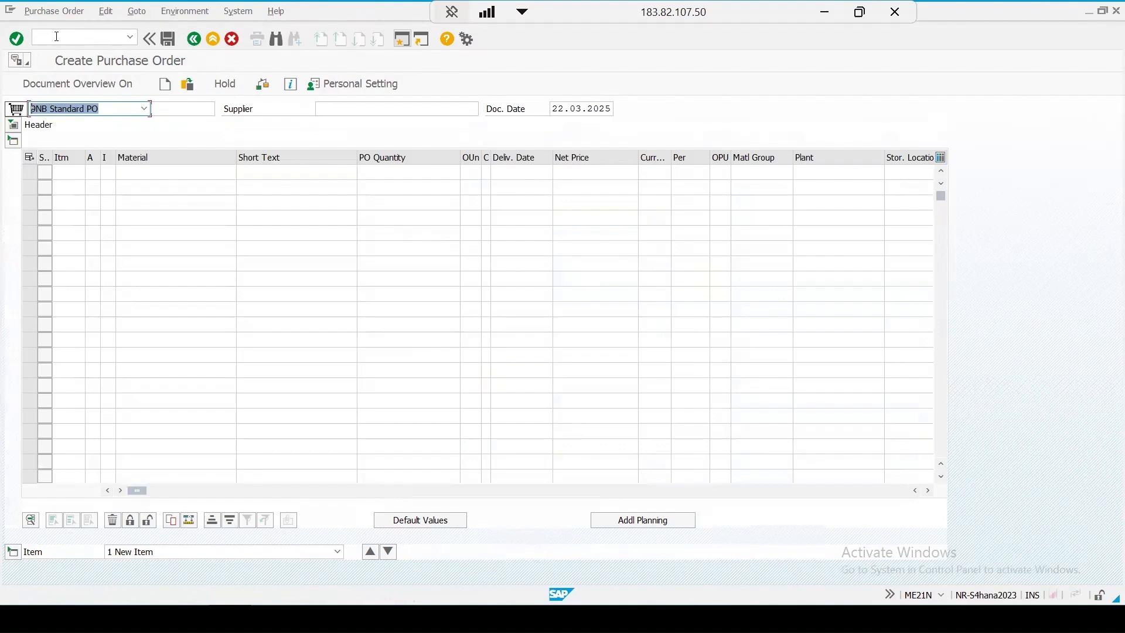
left_click(331, 109)
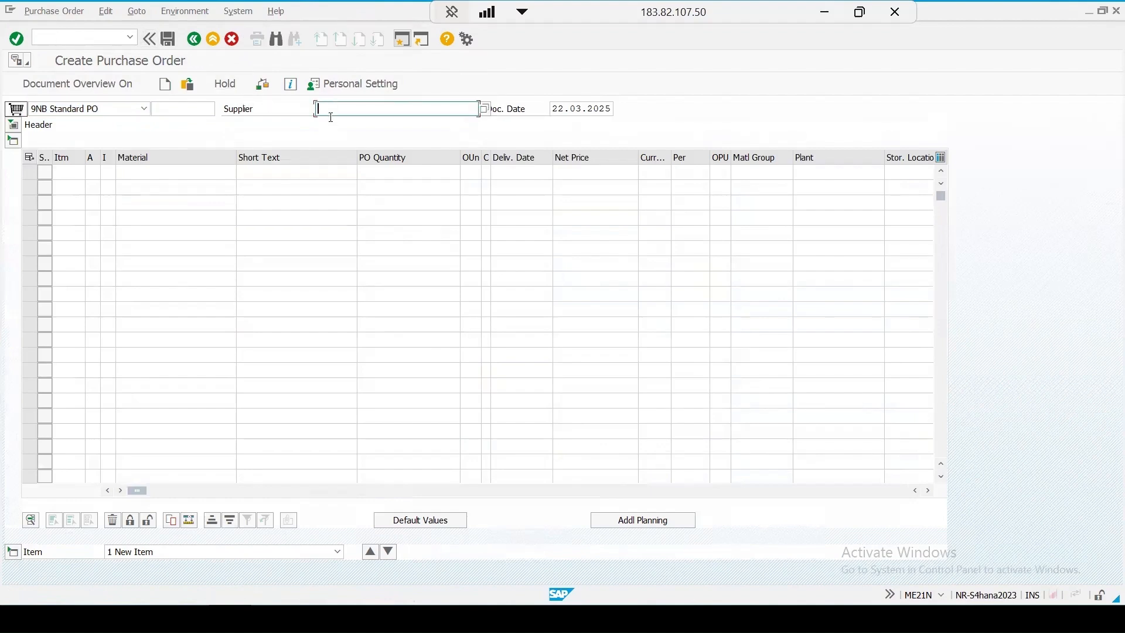
type("11059")
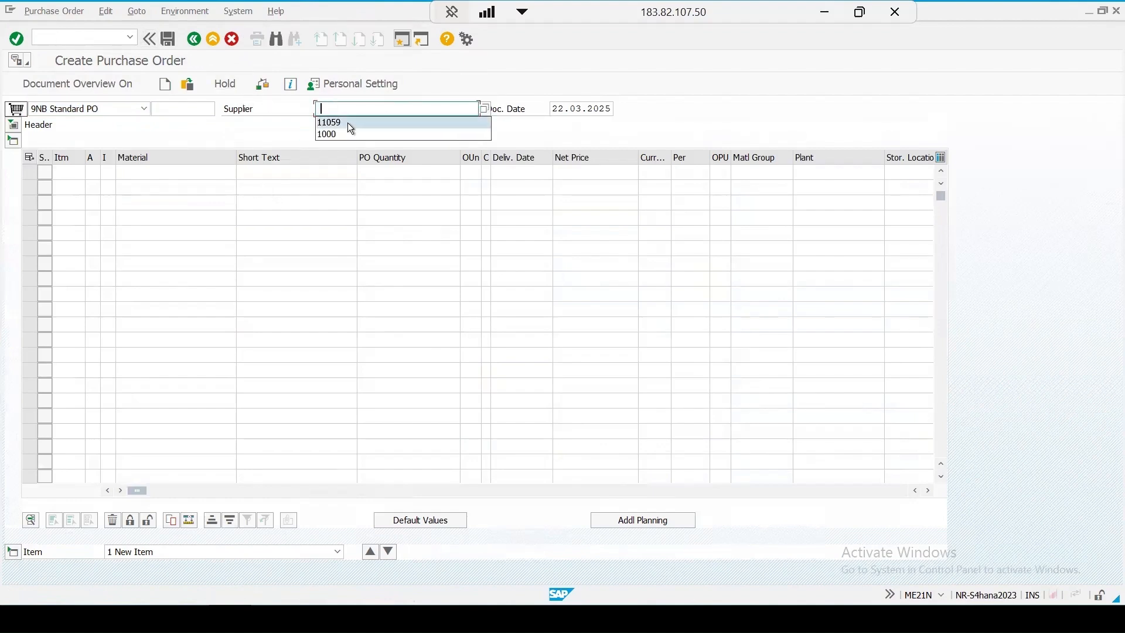
Set the order's organizational data to purchasing organization 1000, purchasing group 001 and company code 1000
left_click(13, 124)
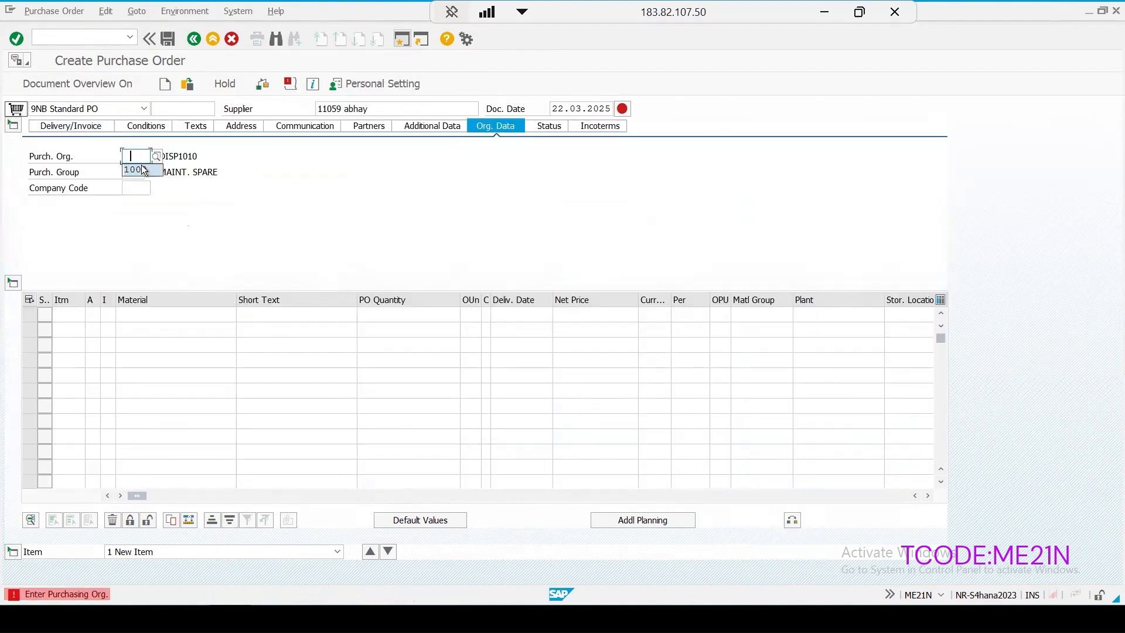
left_click(134, 172)
left_click(135, 179)
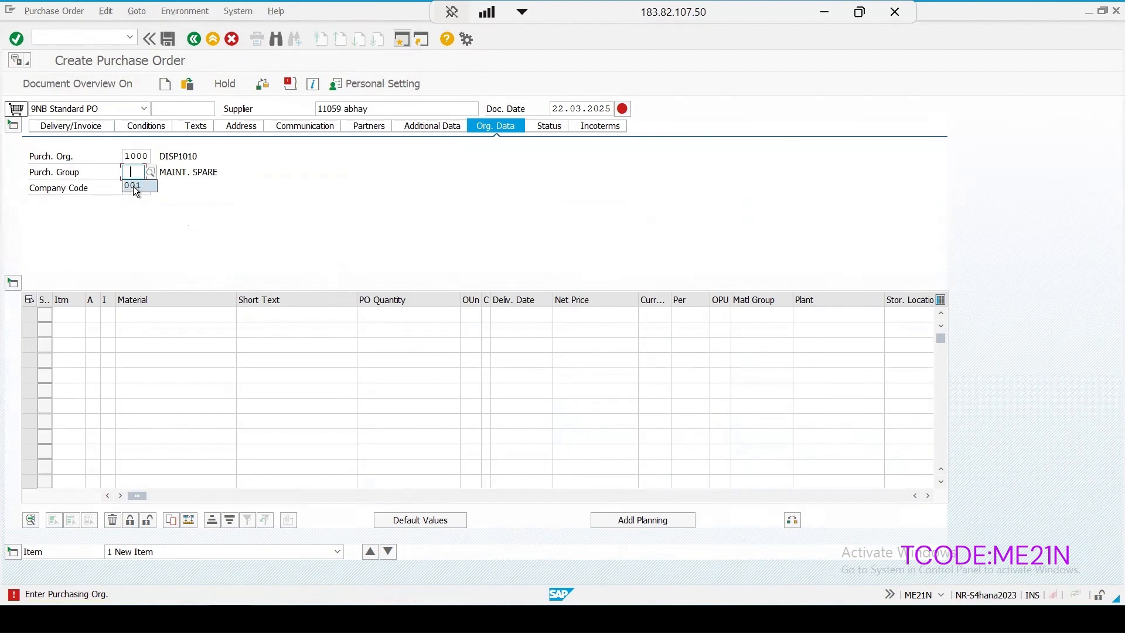
left_click(135, 186)
left_click(134, 187)
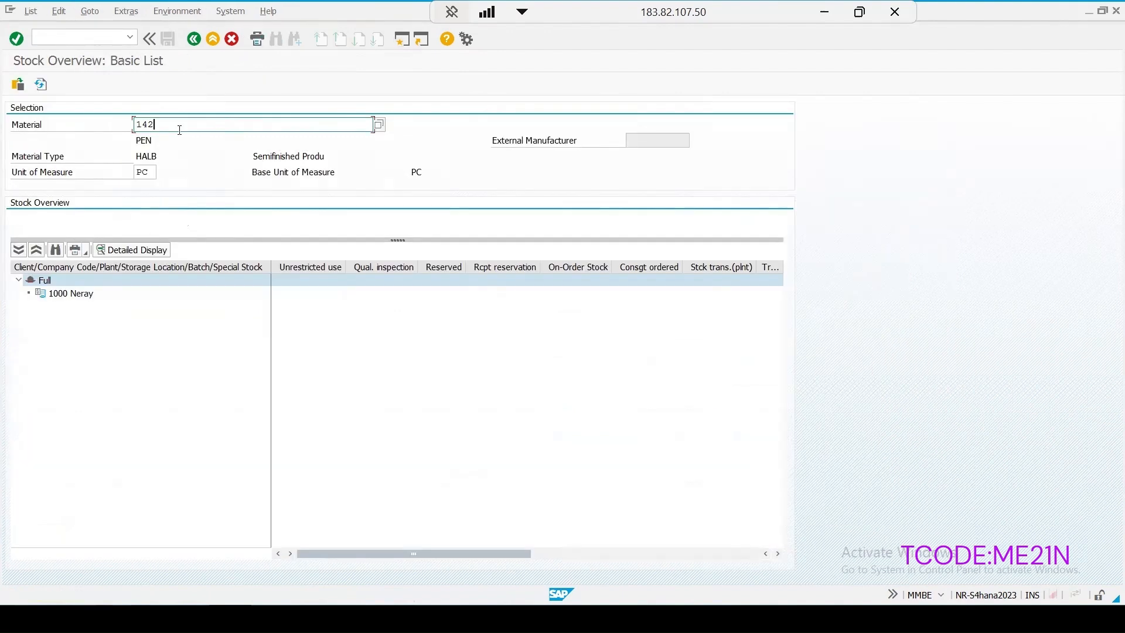
Copy material number 142 from the stock overview session into the first item of the purchase order
left_click_drag(175, 127, 61, 117)
key("ctrl+c")
left_click(194, 619)
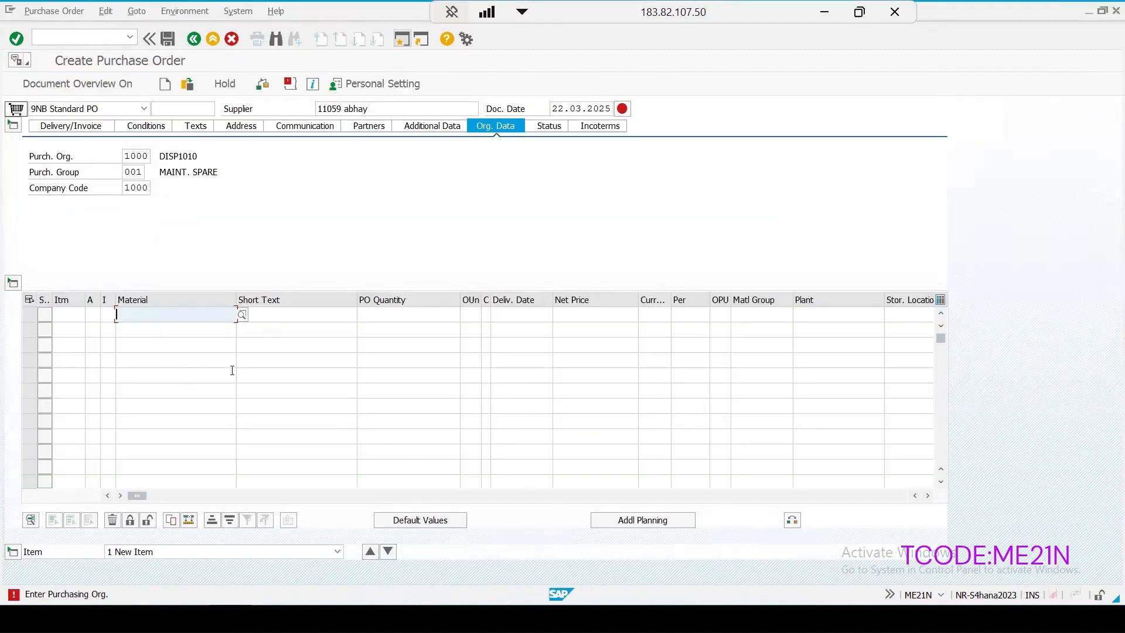
key("ctrl+v")
Give the material 142 item a quantity of 15, plant 1000 and storage location 0001
left_click(414, 316)
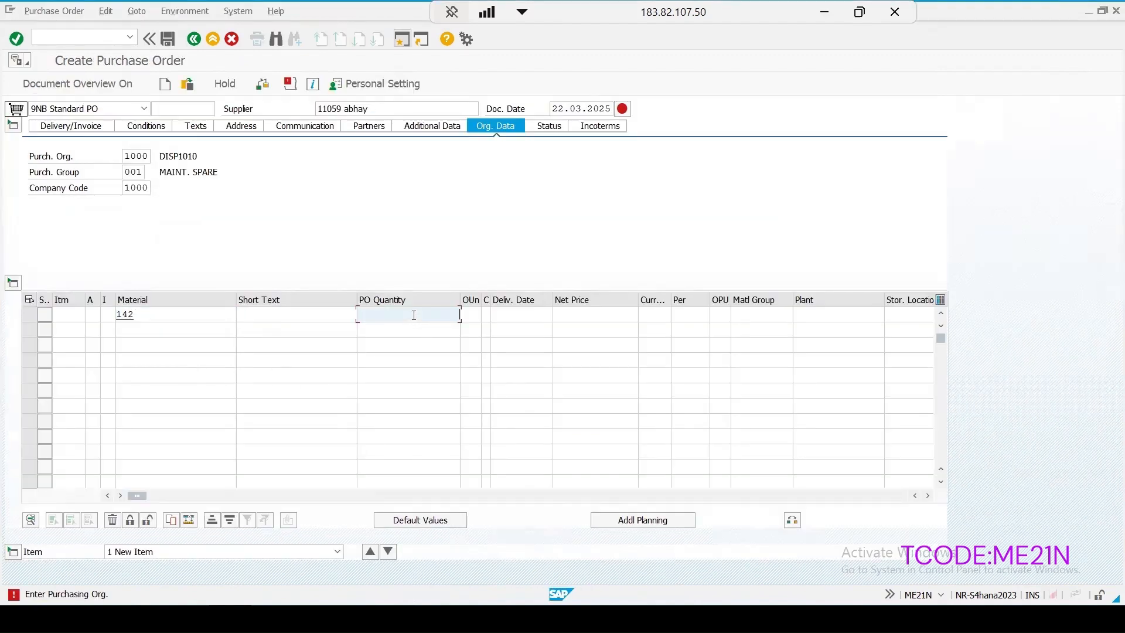
type("15")
left_click(803, 314)
type("1000")
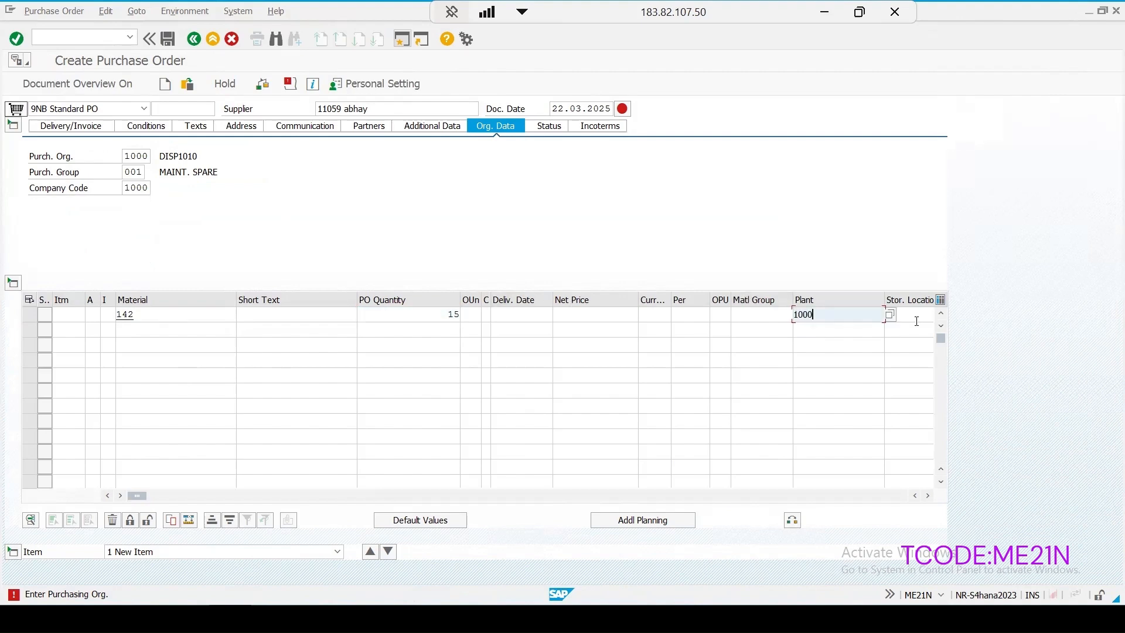
left_click(909, 305)
type("0001")
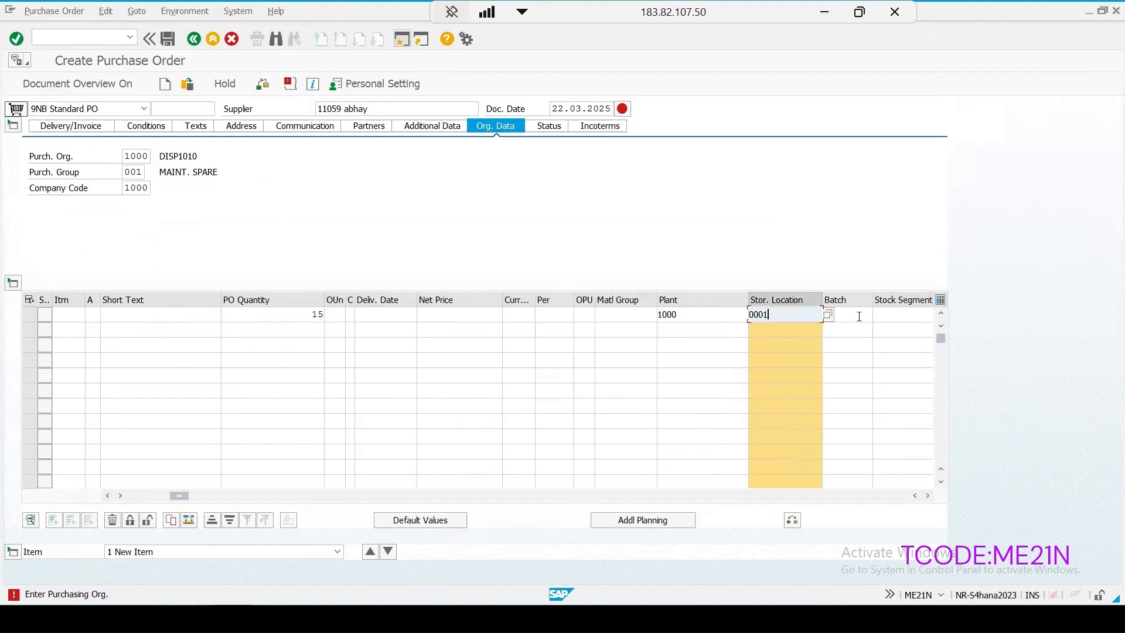
key("Return")
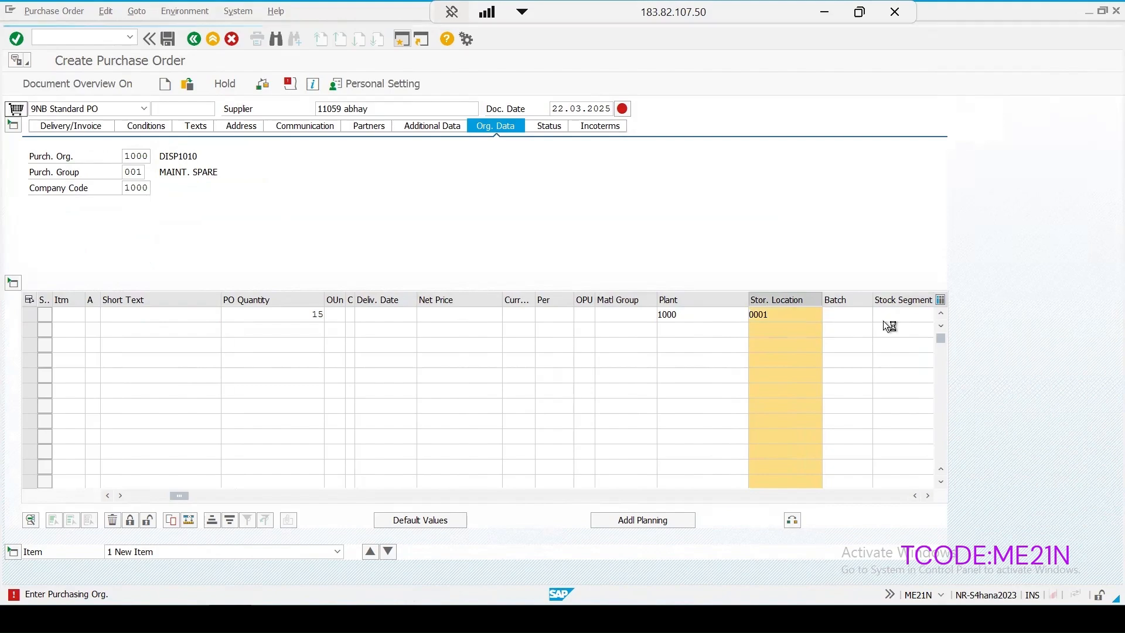
Set the item's gross price condition PBXX to 100 INR per piece
left_click(265, 409)
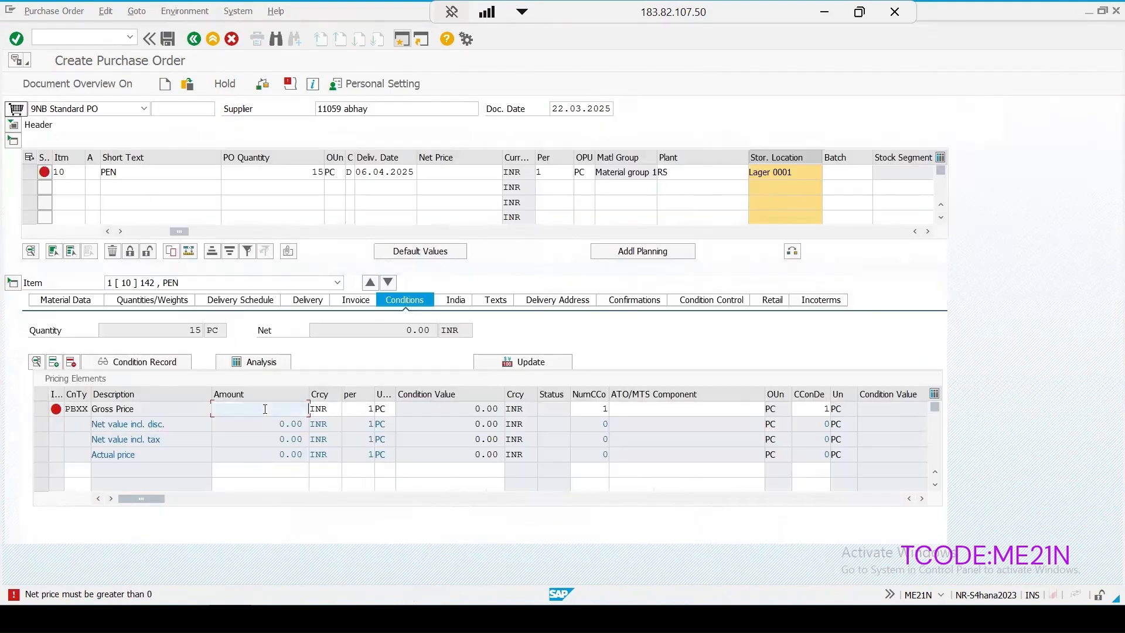
type("100")
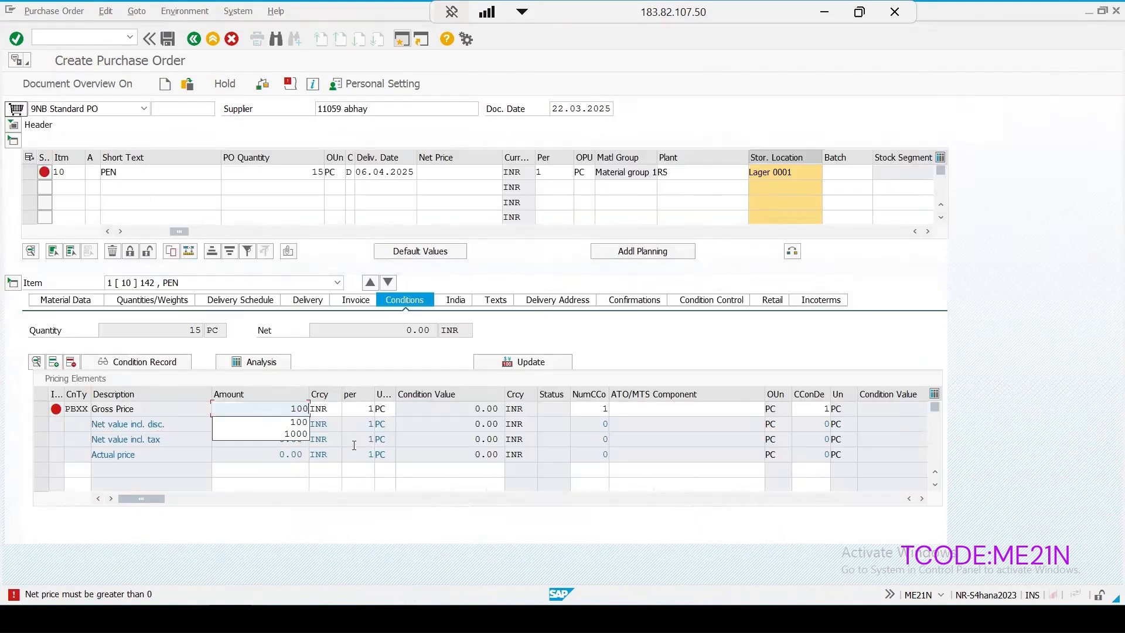
key("Return")
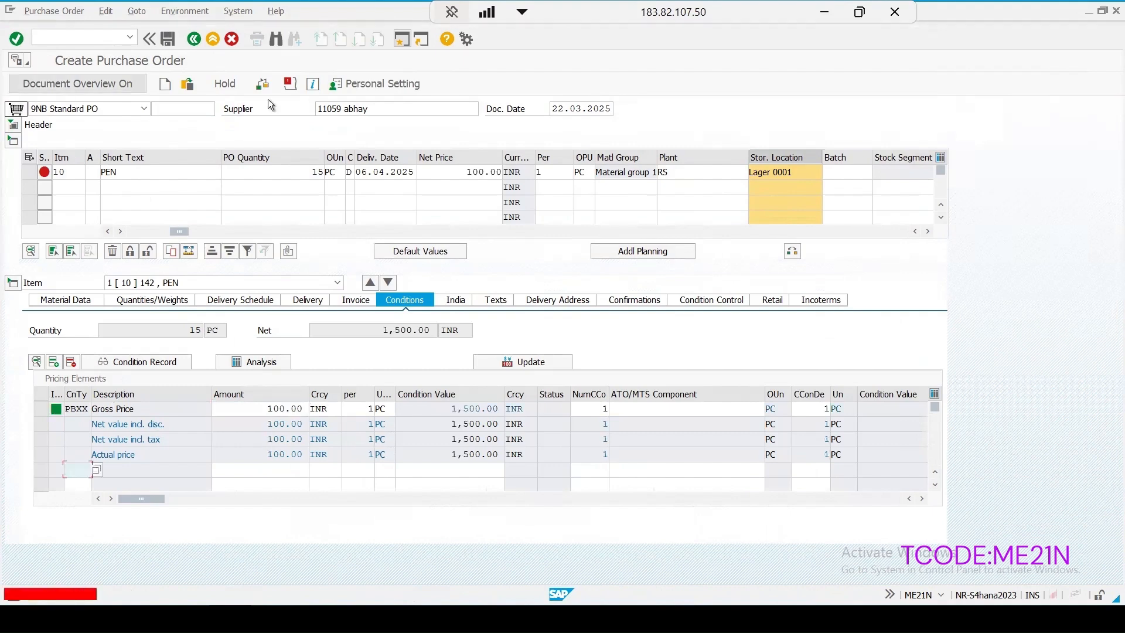
Check the purchase order for errors and set the requisitioner of item 10 to 1
left_click(262, 85)
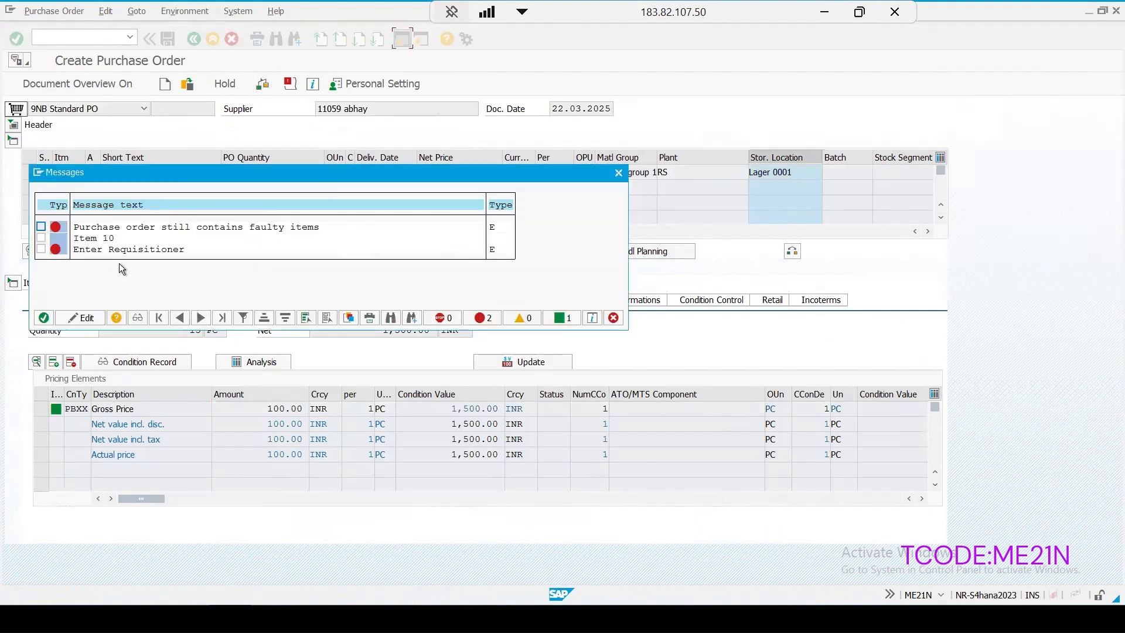
left_click(617, 172)
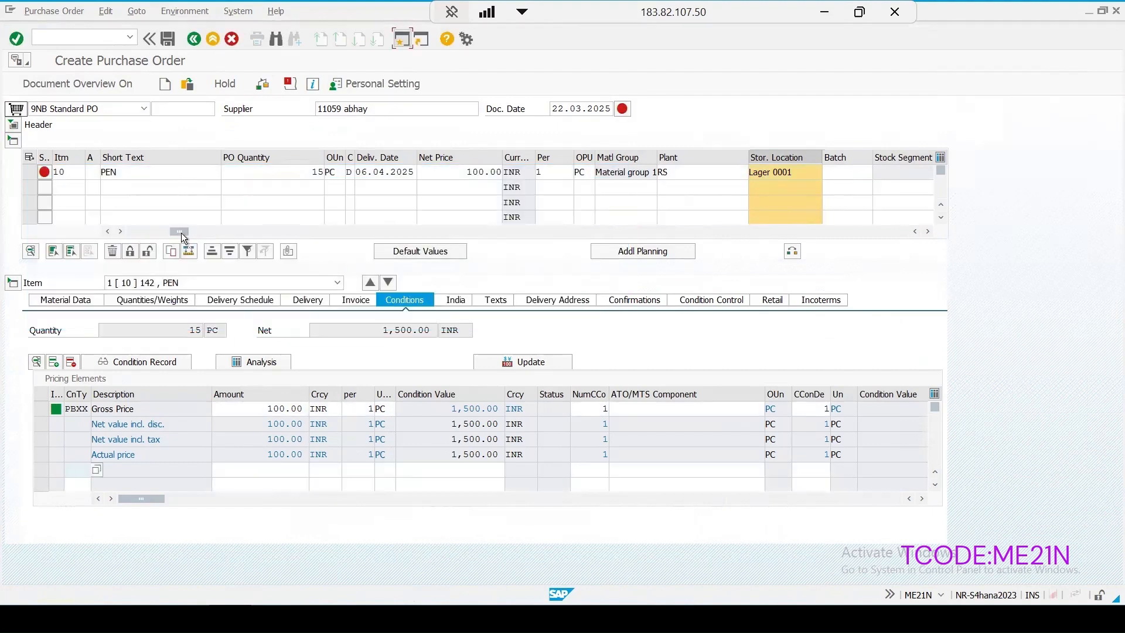
left_click_drag(181, 233, 427, 234)
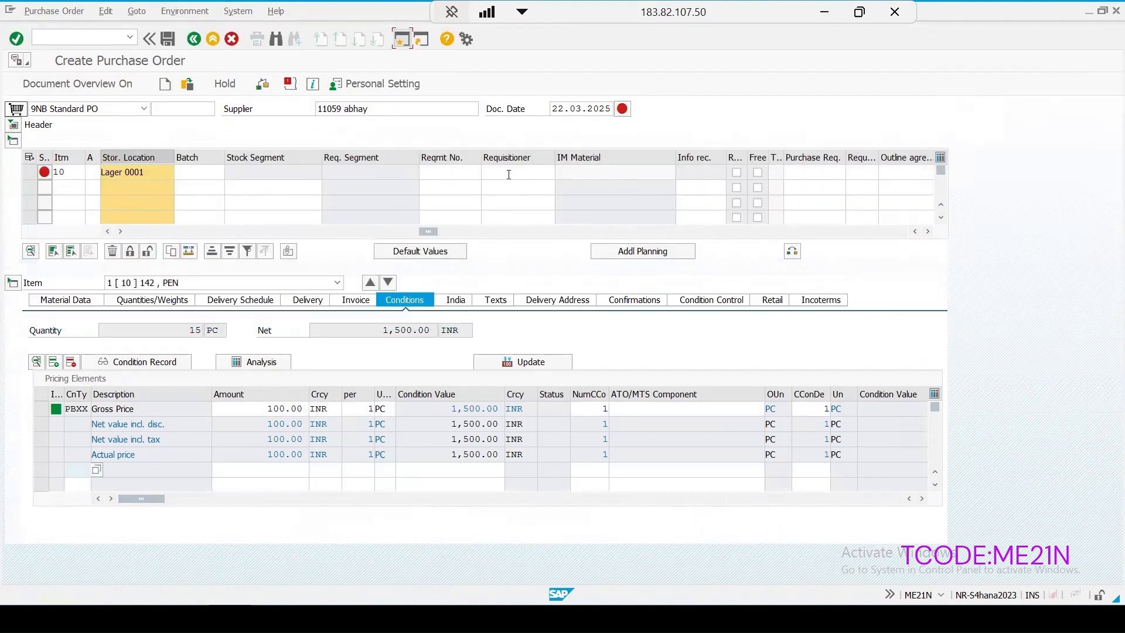
left_click(510, 175)
type("1")
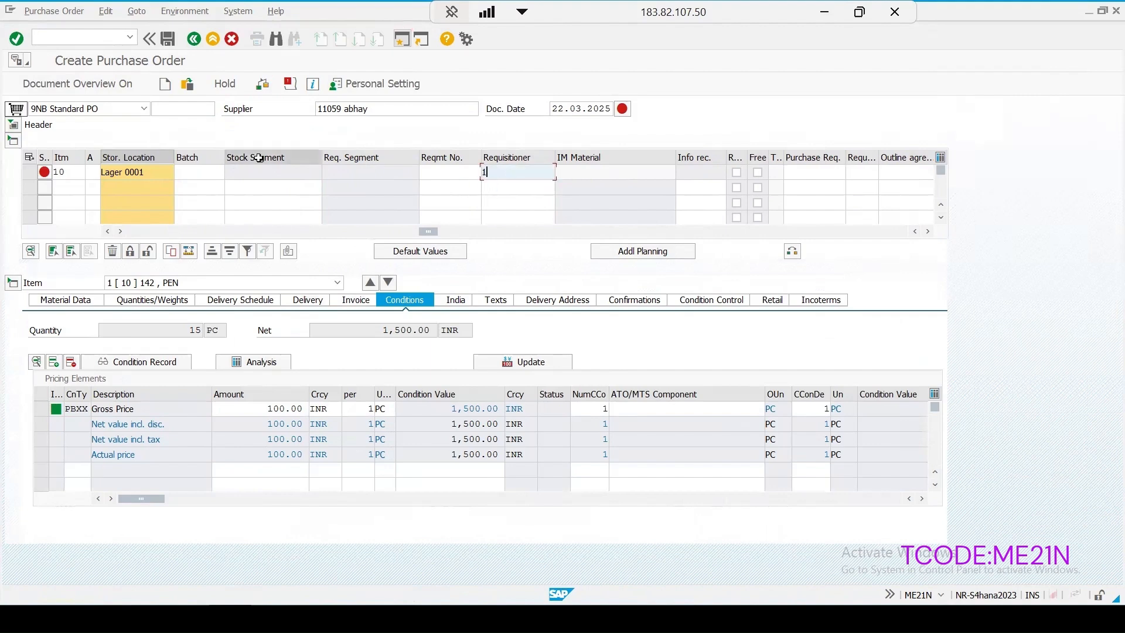
key("Return")
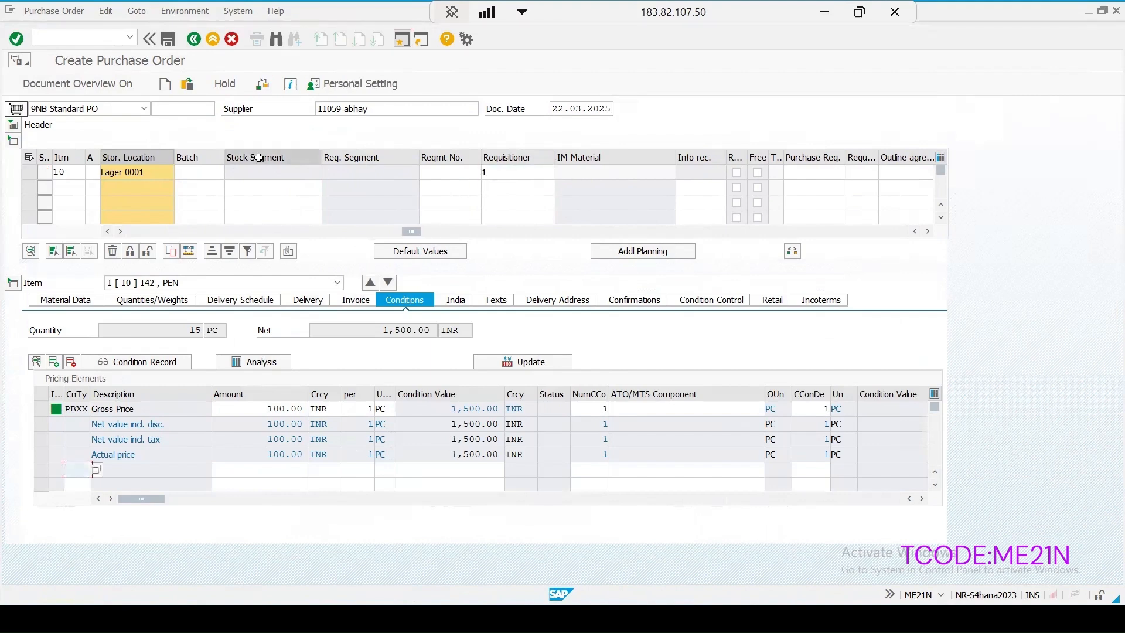
Check the purchase order again and save it despite the system messages
left_click(261, 89)
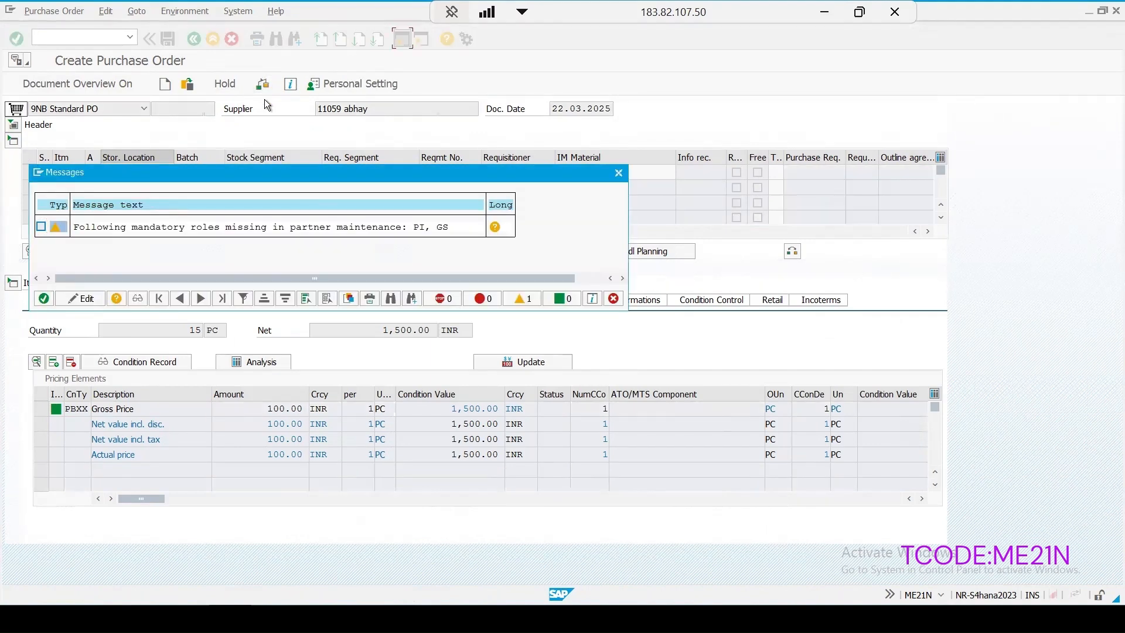
left_click(42, 299)
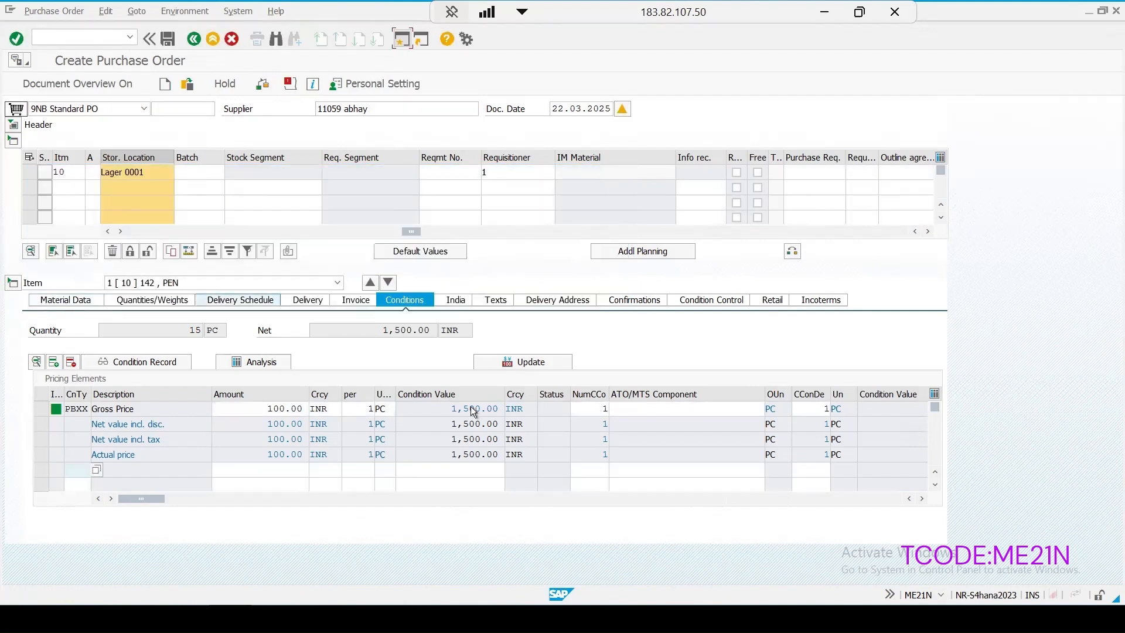
left_click(167, 38)
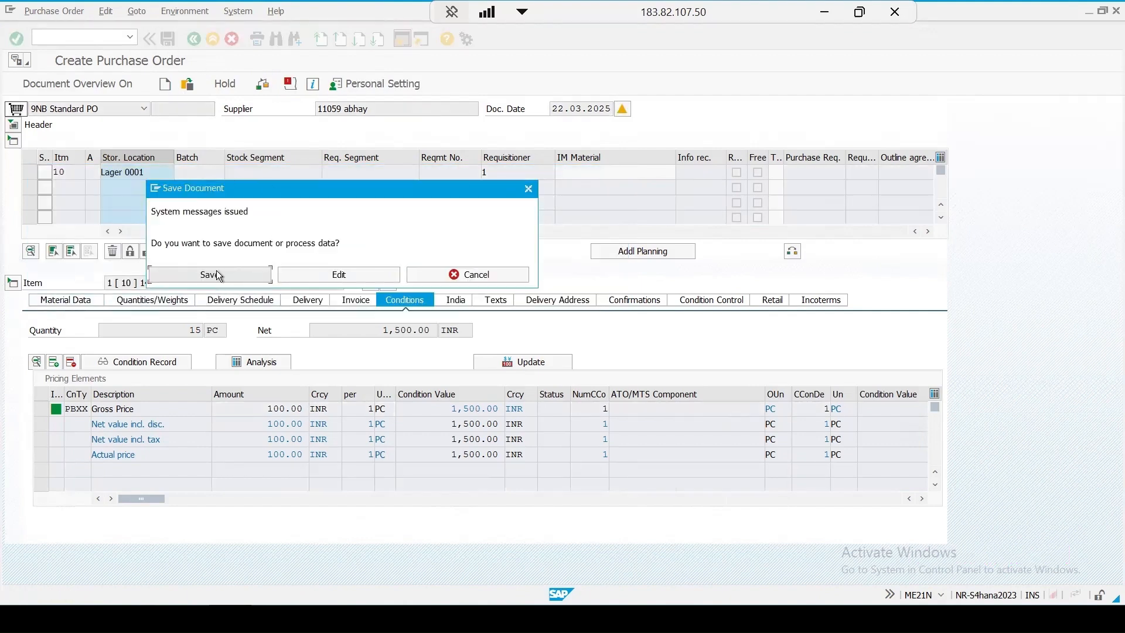
key("Return")
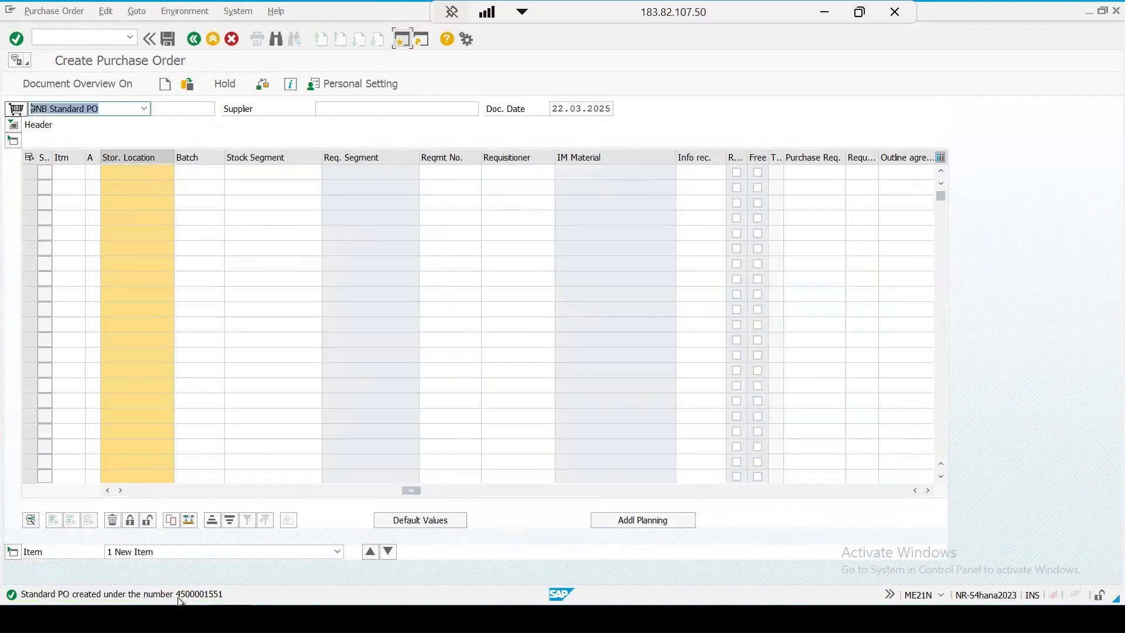
Copy the new purchase order's number from the details of the creation message
double_click(202, 594)
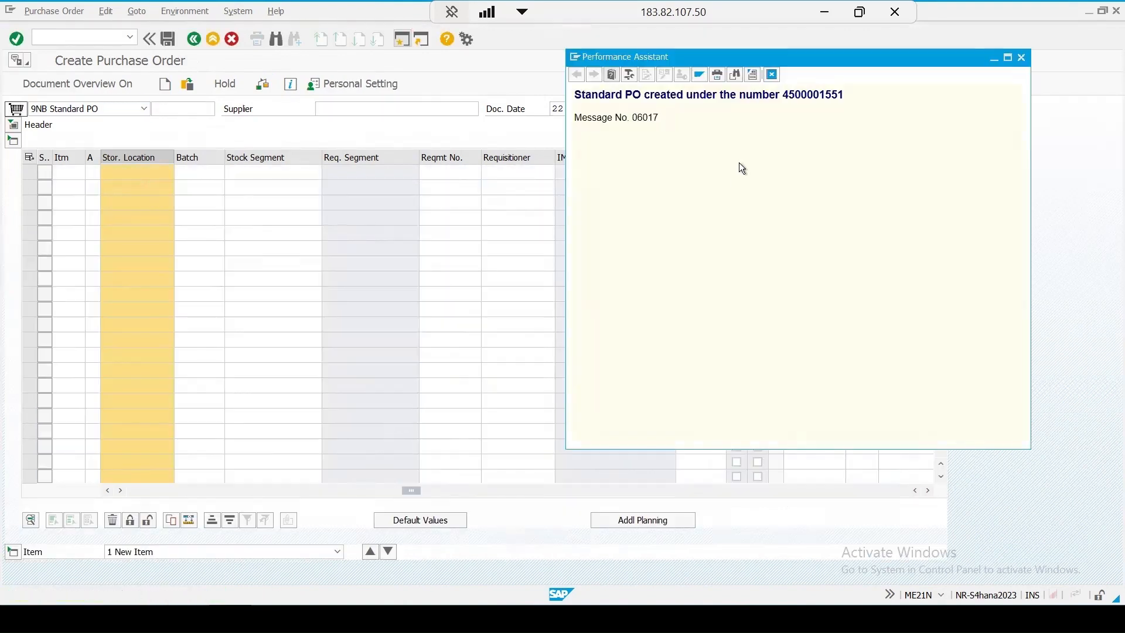
left_click_drag(783, 94, 883, 103)
key("ctrl+c")
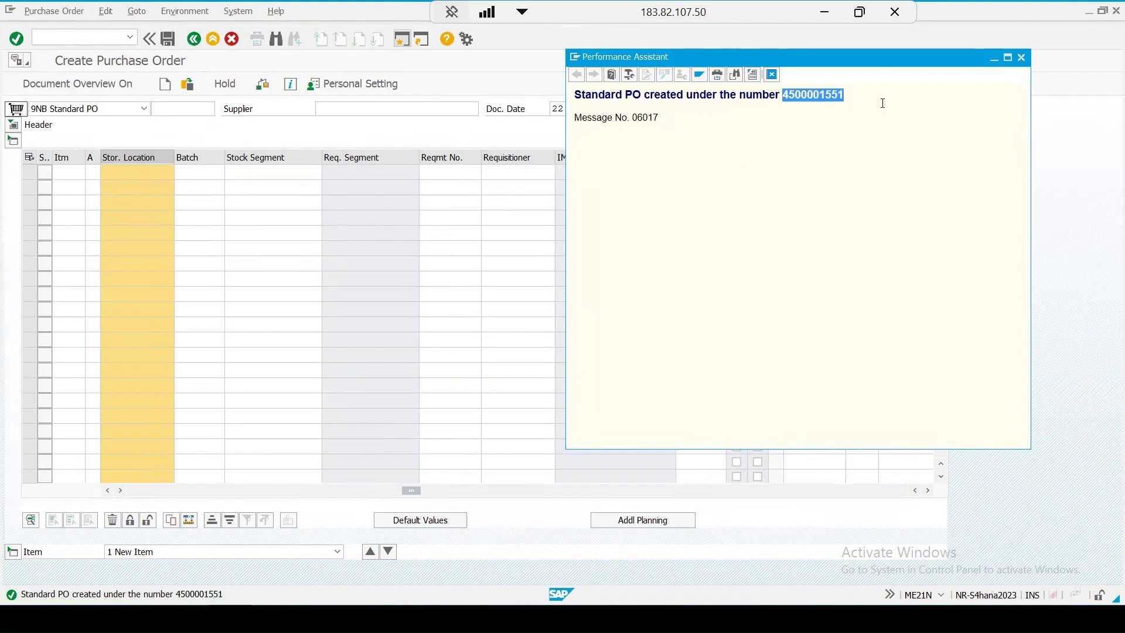
left_click(772, 74)
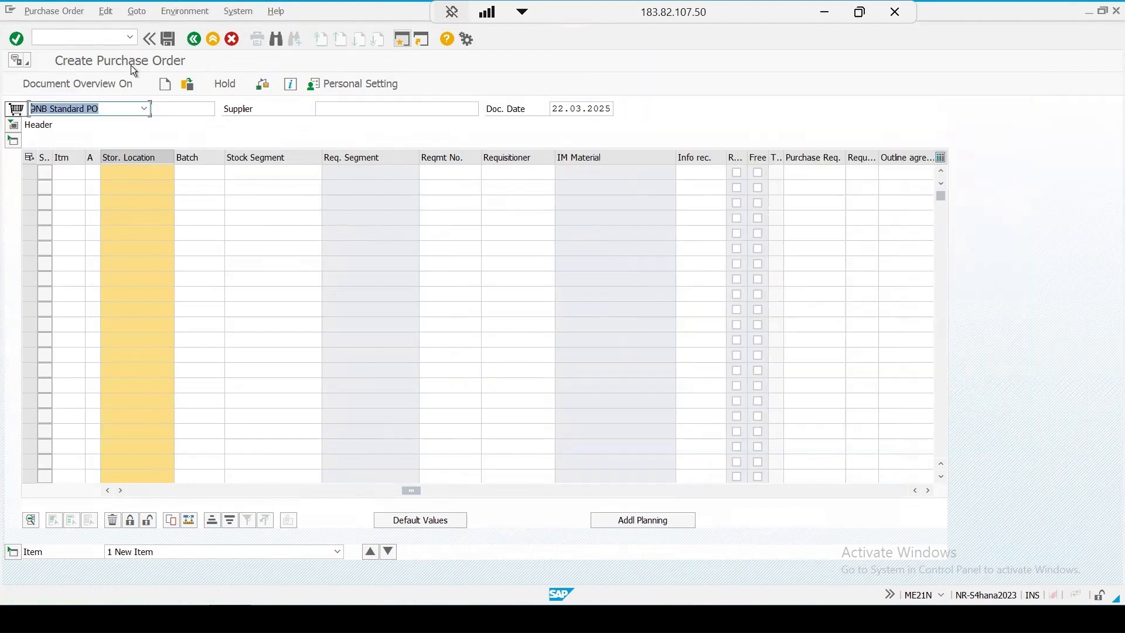
Start a goods receipt in transaction MIGO and load the purchase order using the copied number
left_click(82, 37)
type("/nm")
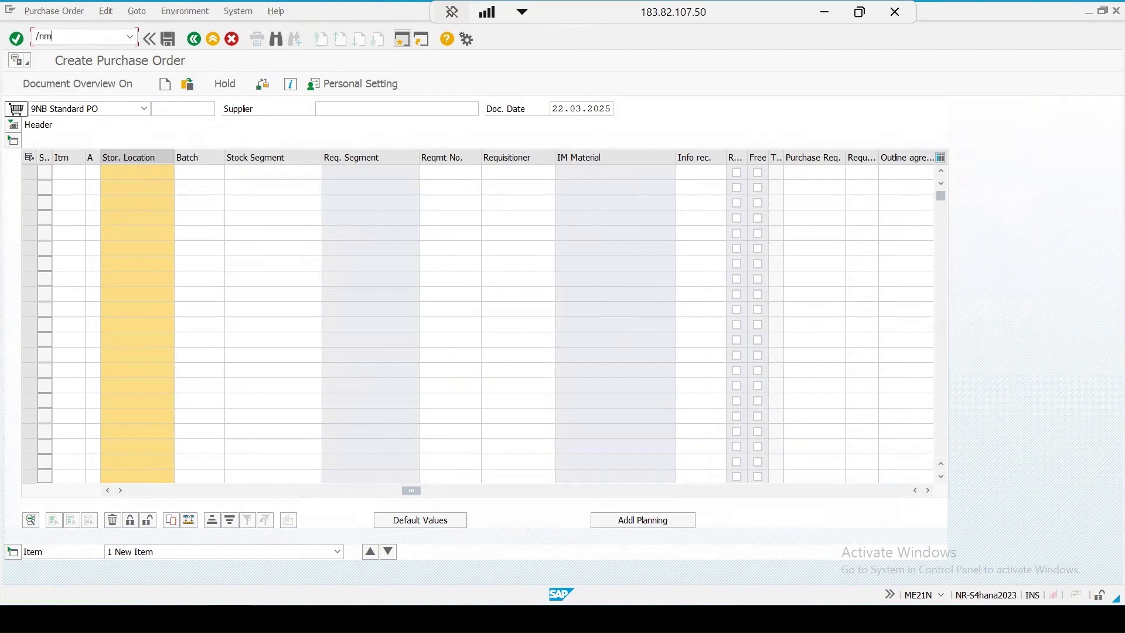
type("igo")
key("Return")
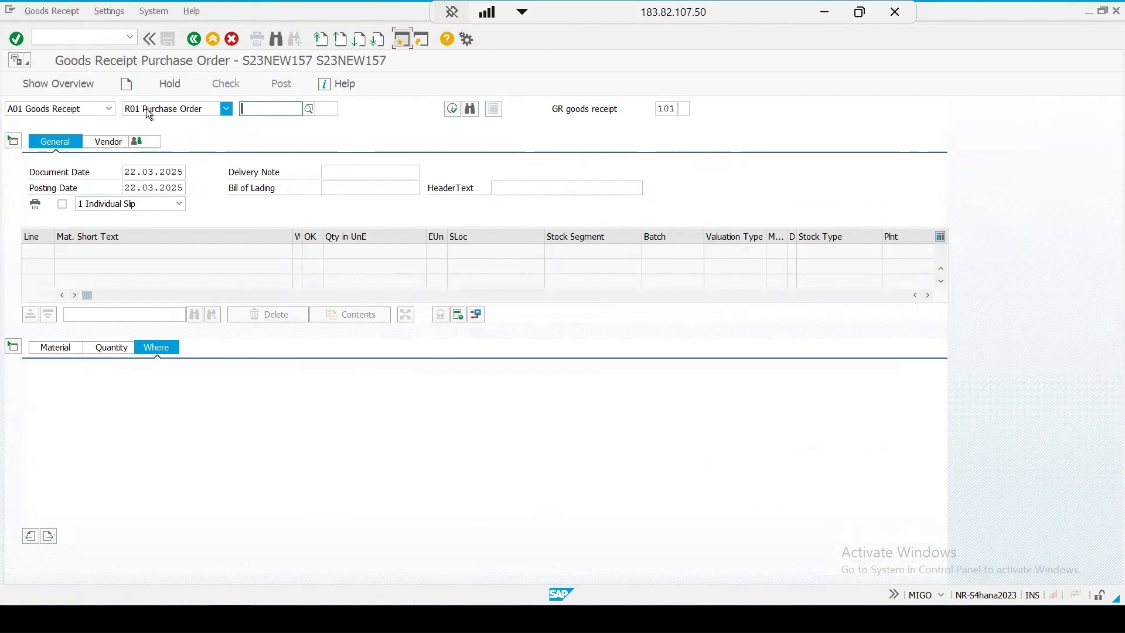
key("ctrl+v")
key("Return")
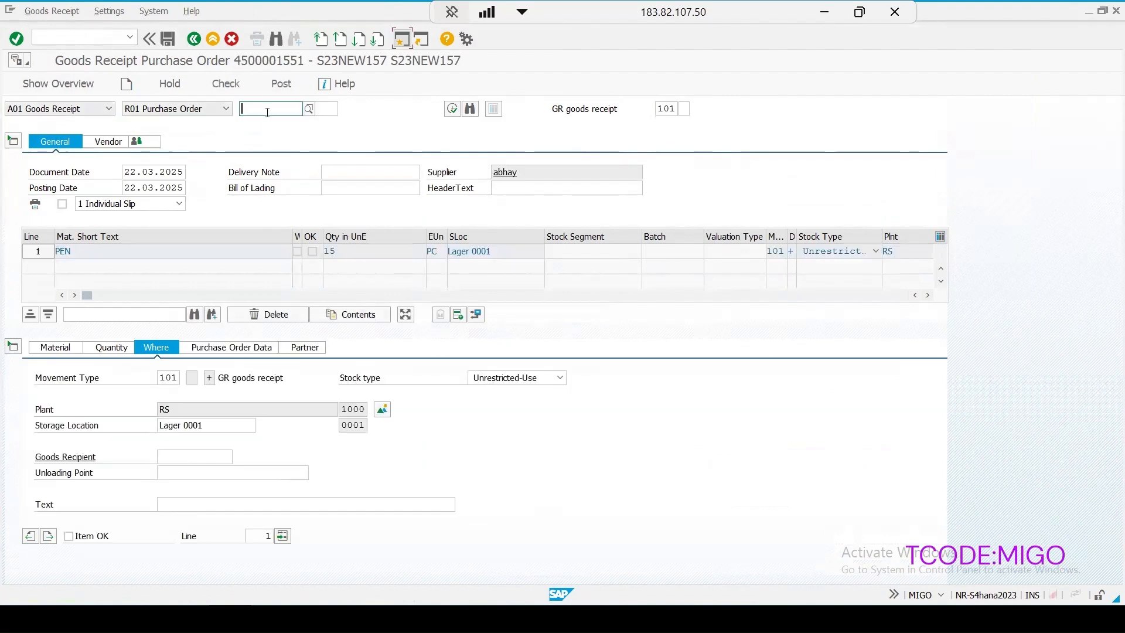
Mark the PEN item as OK with stock type Quality Inspection, and check and post the goods receipt
left_click(54, 350)
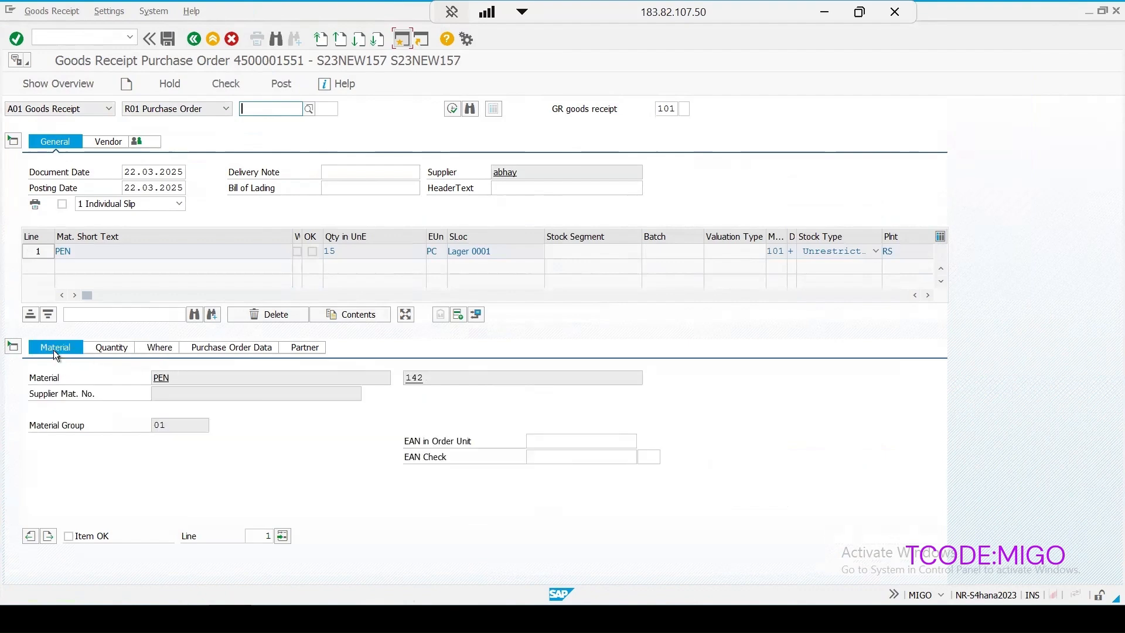
left_click(116, 350)
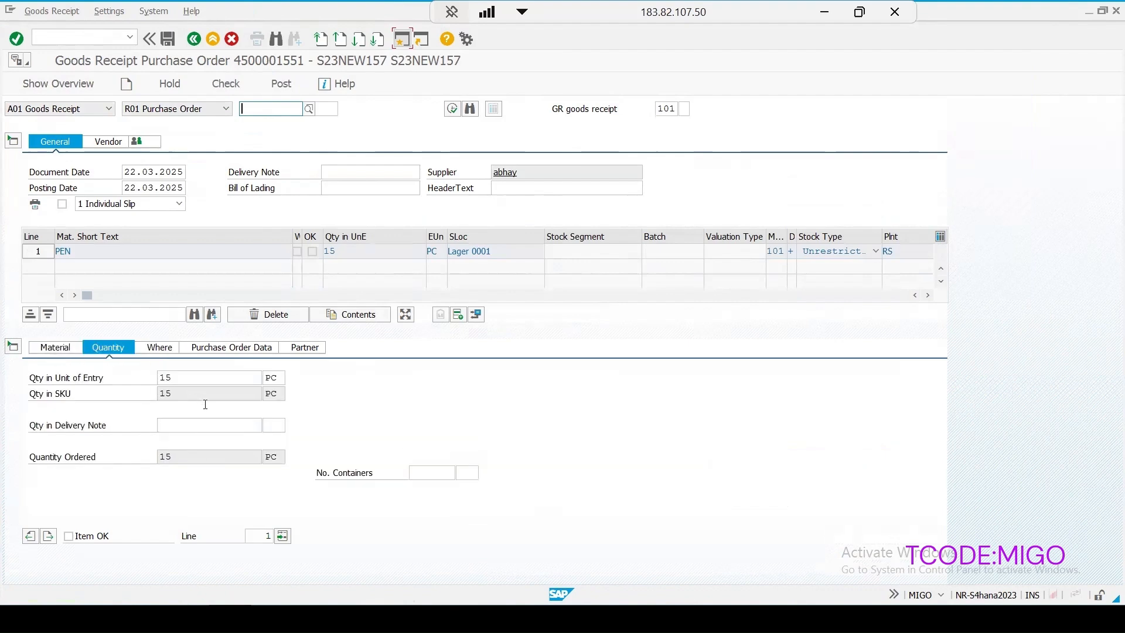
left_click(158, 348)
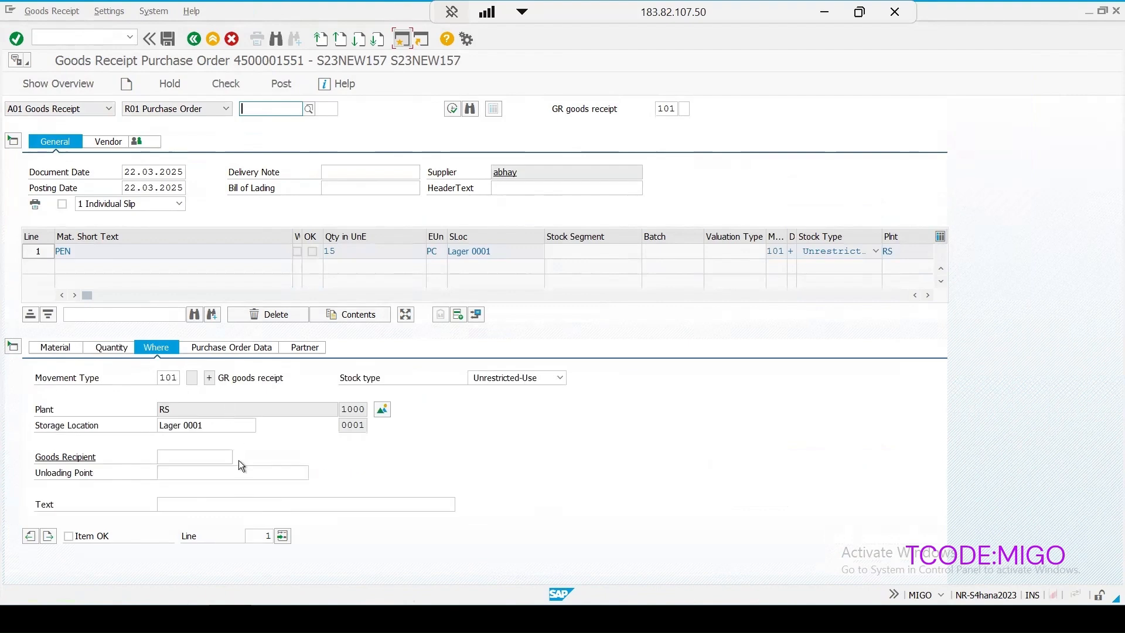
left_click(69, 536)
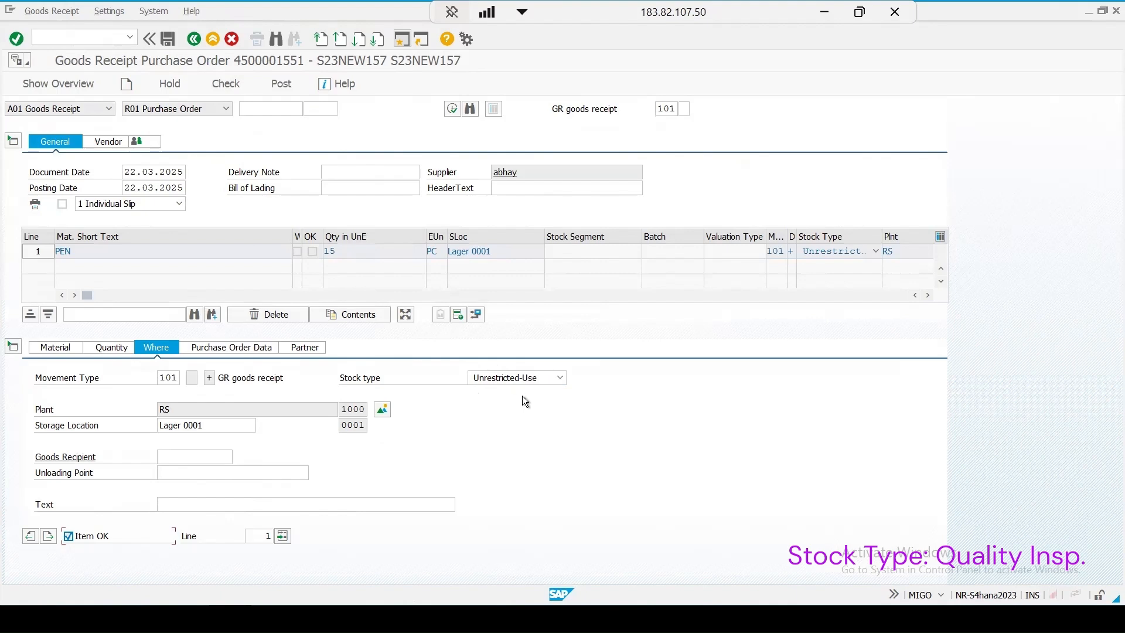
left_click(496, 380)
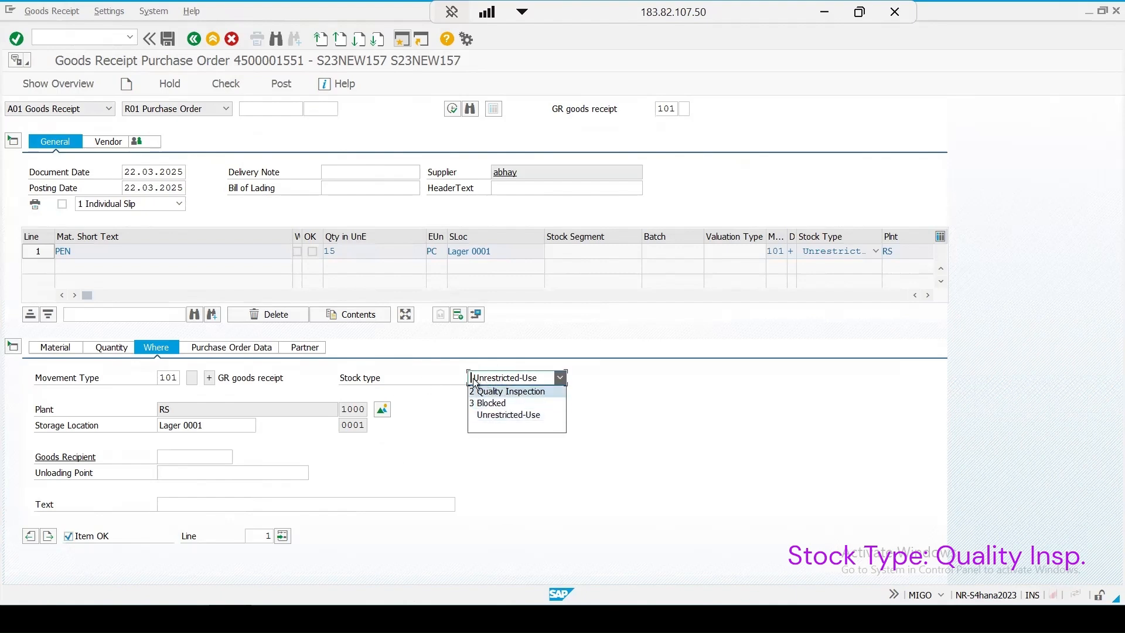
left_click(501, 392)
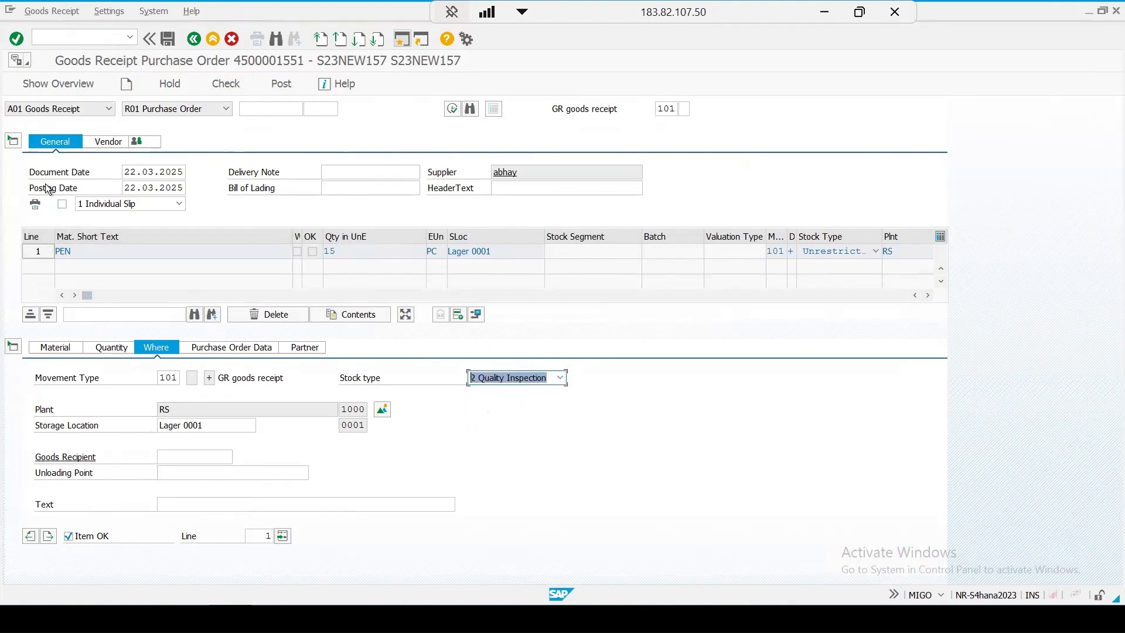
left_click(230, 85)
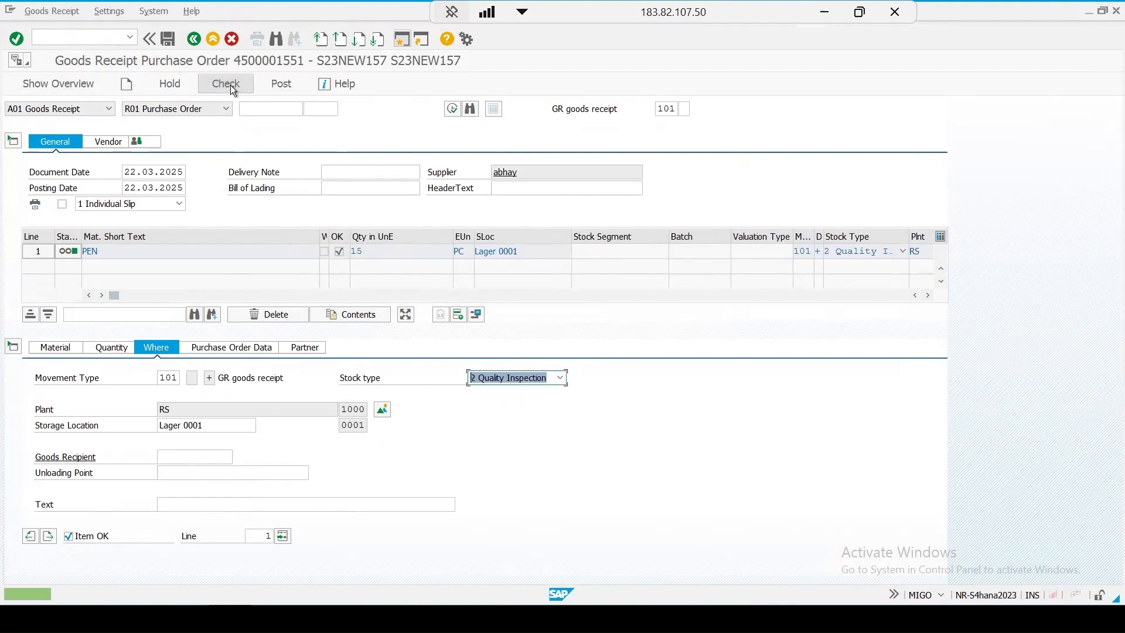
left_click(282, 85)
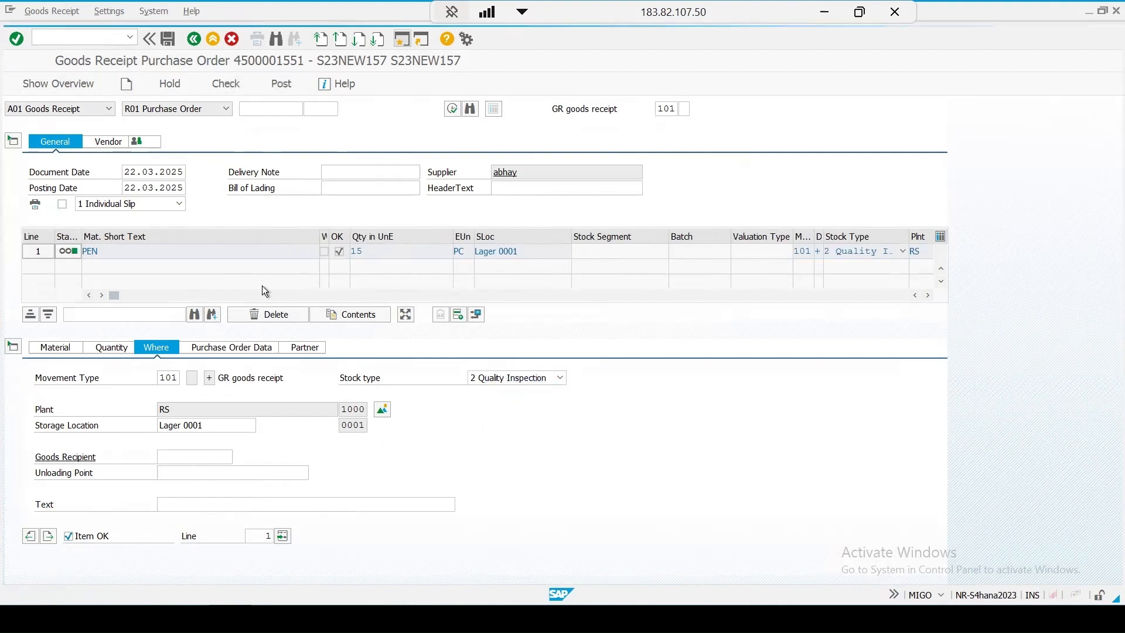
Switch to the stock overview session for material 142 and refresh its stock figures
left_click(230, 618)
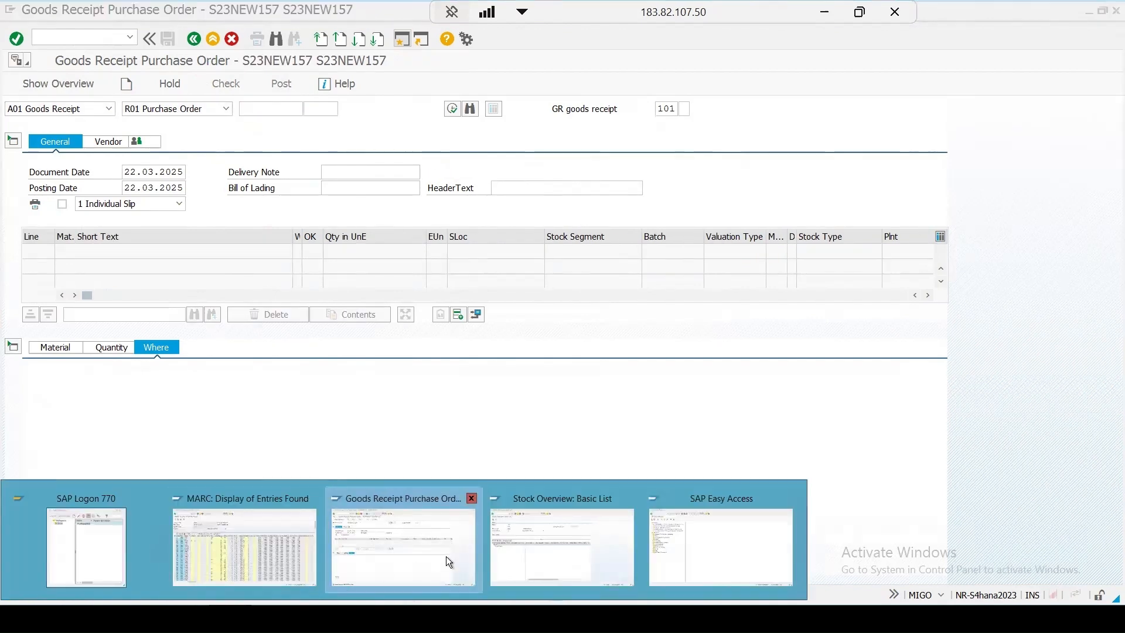
left_click(525, 564)
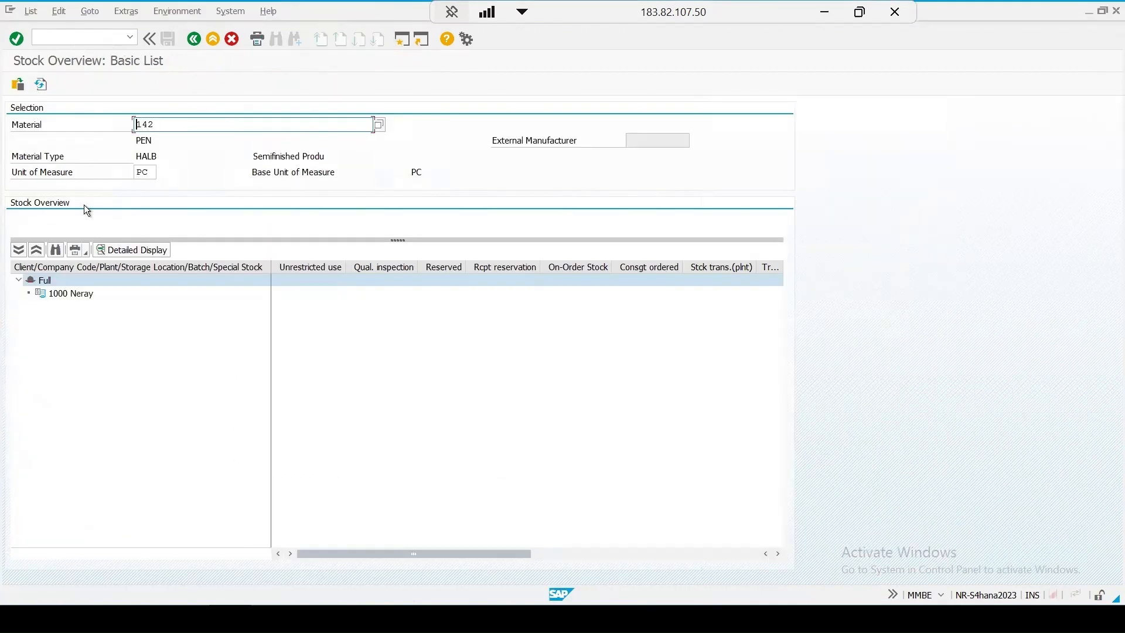
left_click(39, 87)
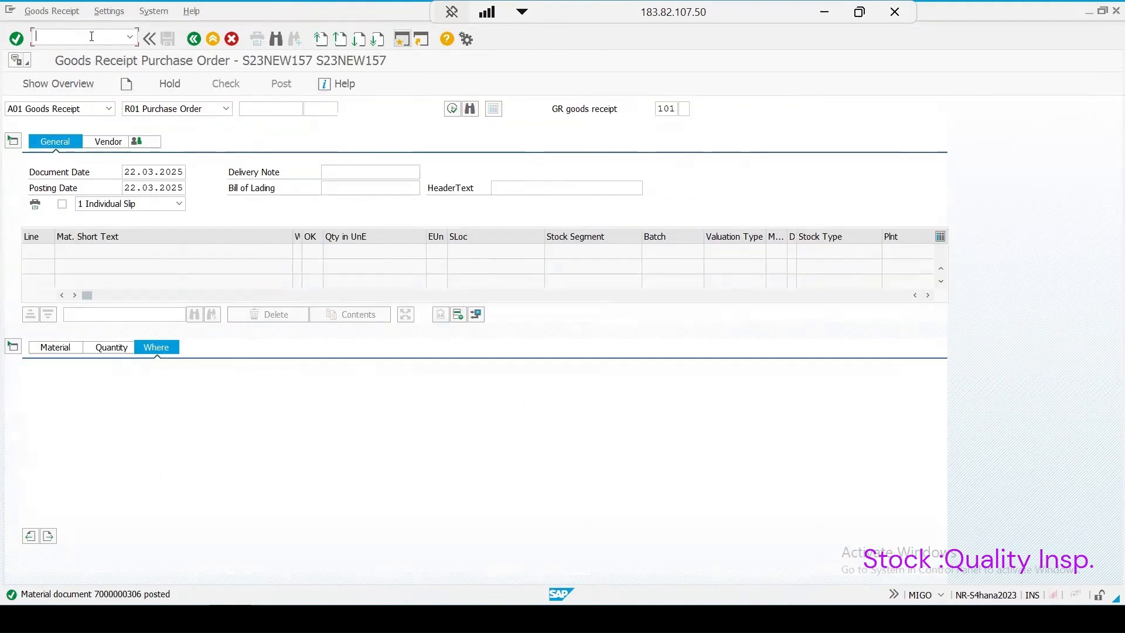
In the goods receipt session, run transaction QA32 with the default selection to list inspection lots without a usage decision
type("/nqa3")
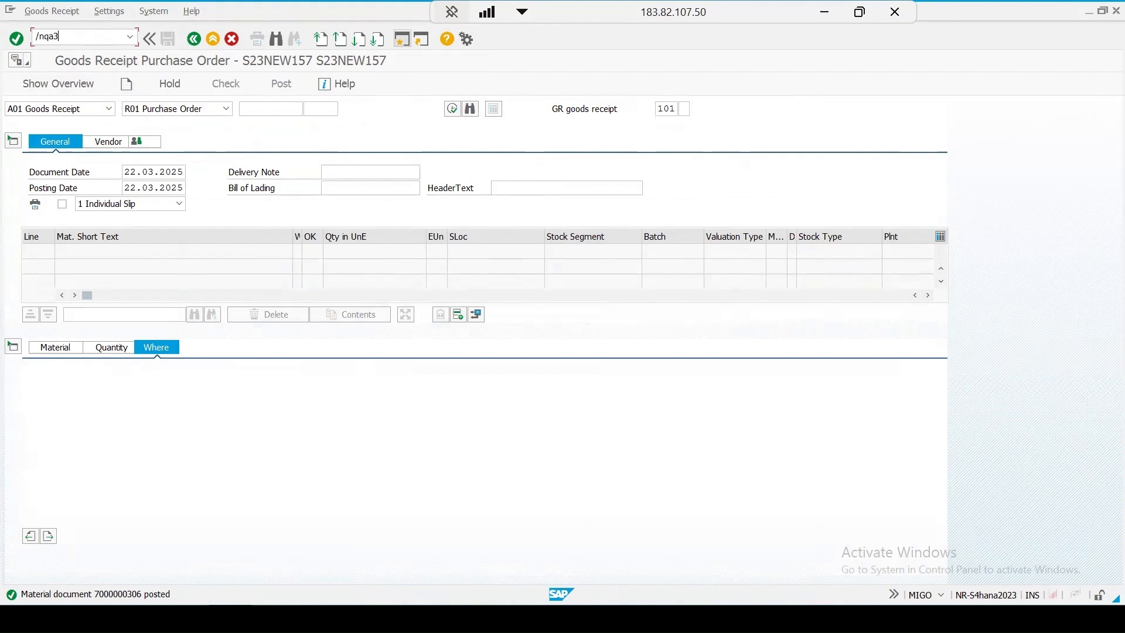
key("Return")
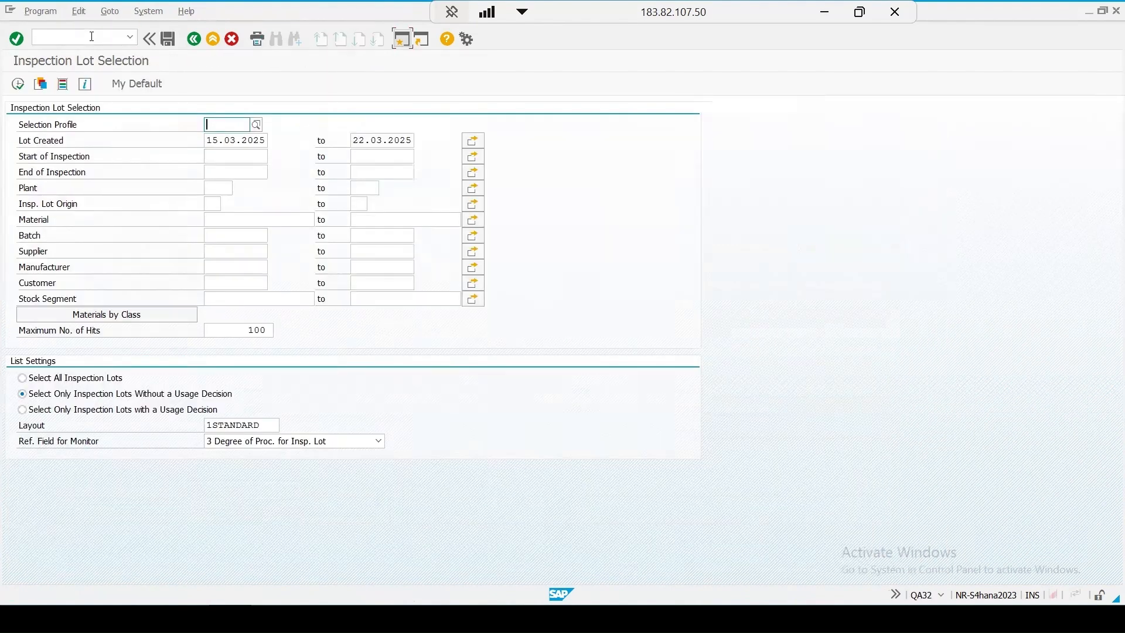
left_click(18, 84)
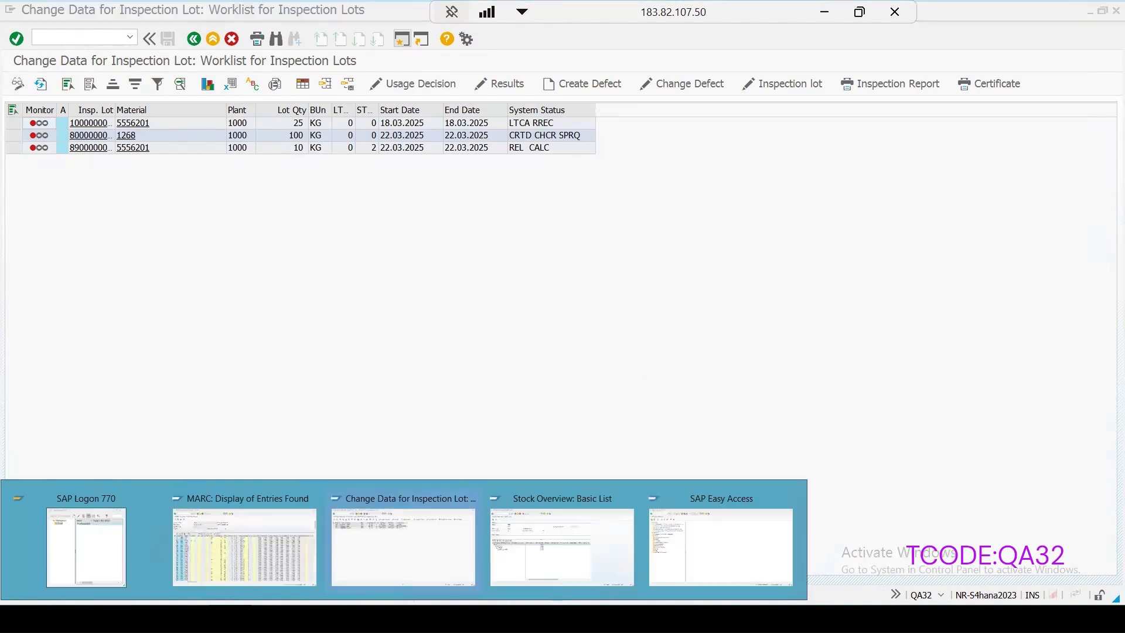
Compare material 142's quality inspection stock in the stock overview with the inspection lot worklist
left_click(536, 569)
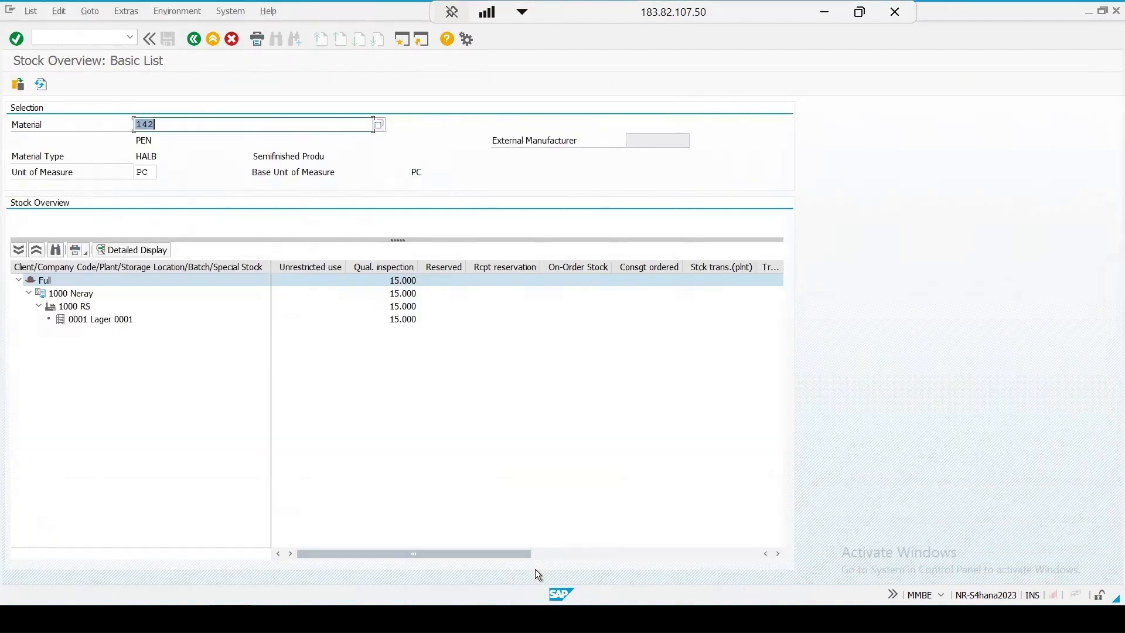
left_click(411, 553)
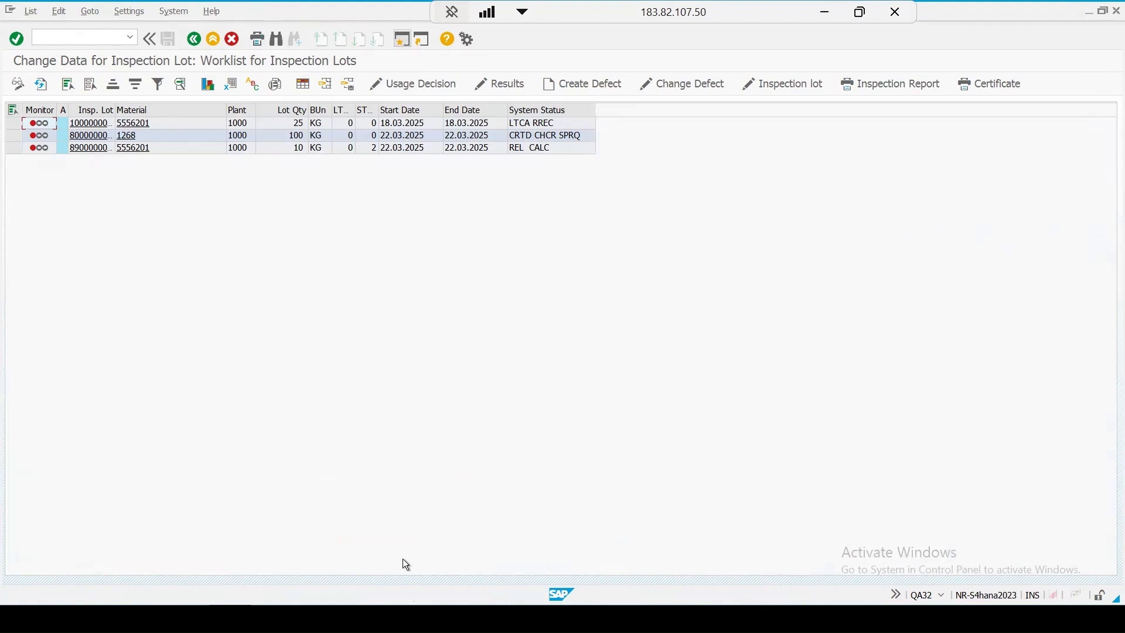
mouse_move(404, 603)
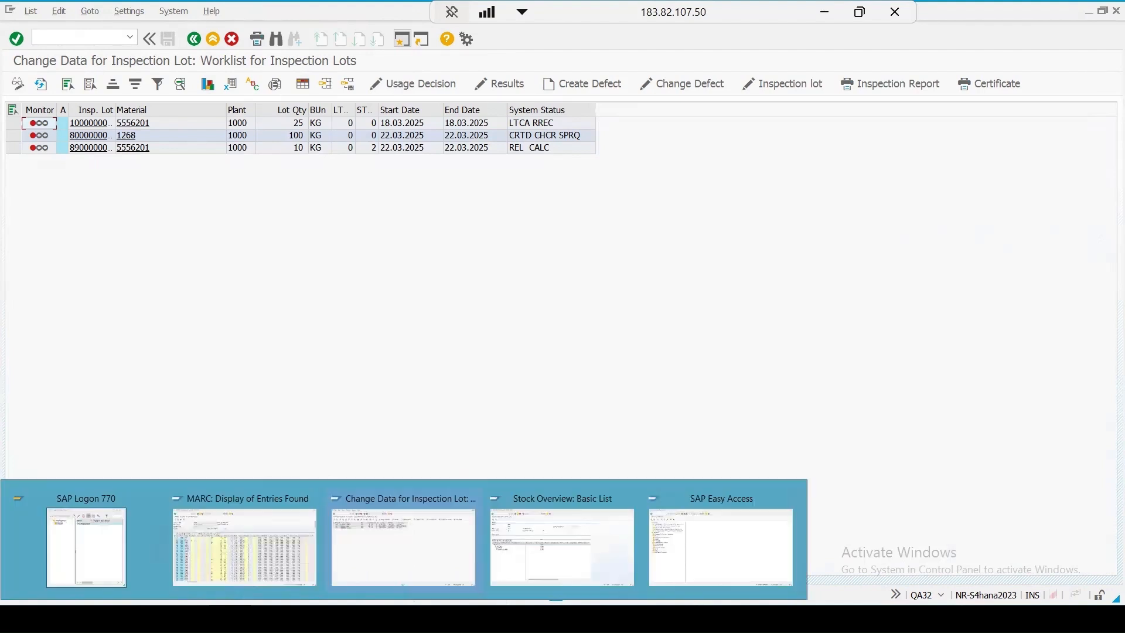
left_click(511, 554)
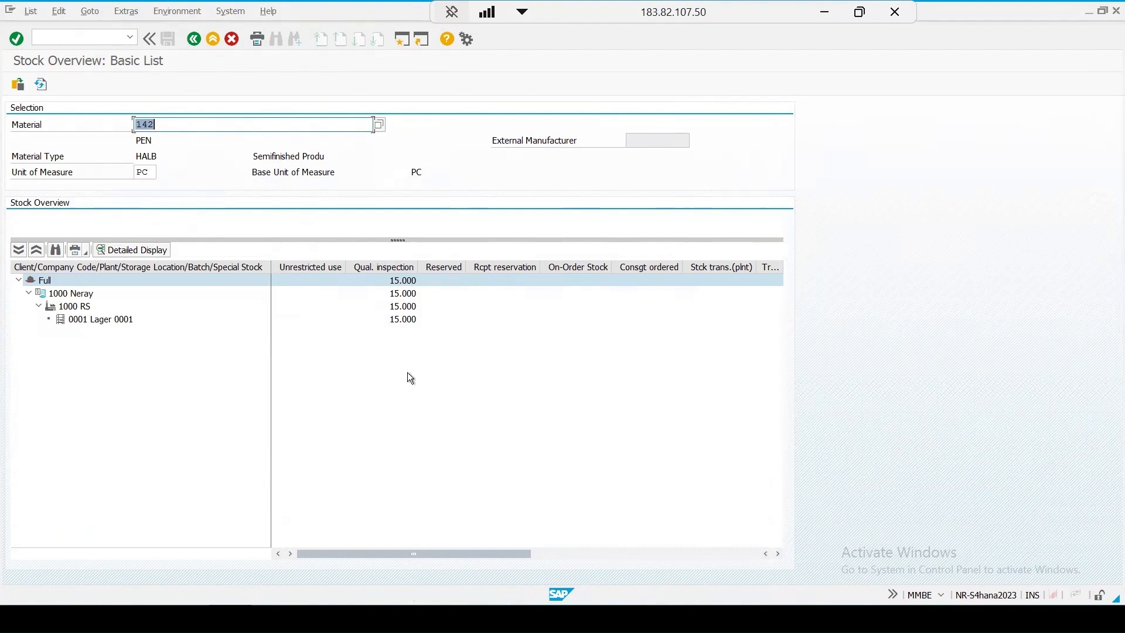
Open a new session and display the Quality Management customizing structure with transaction QCC0
left_click(401, 40)
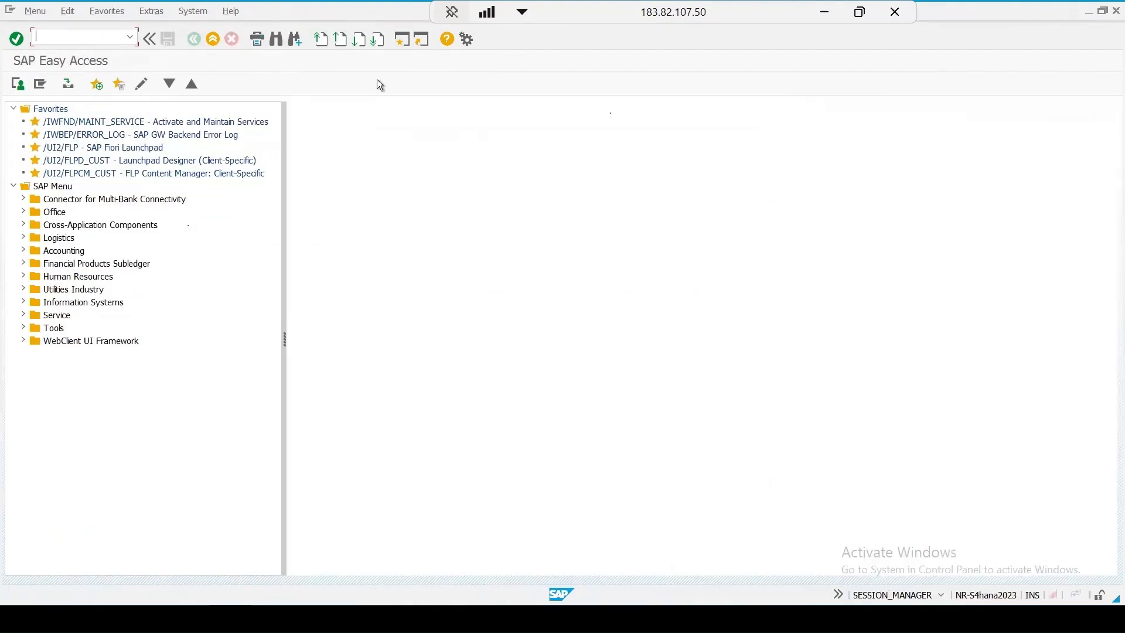
type("qcd")
type("0")
key("Return")
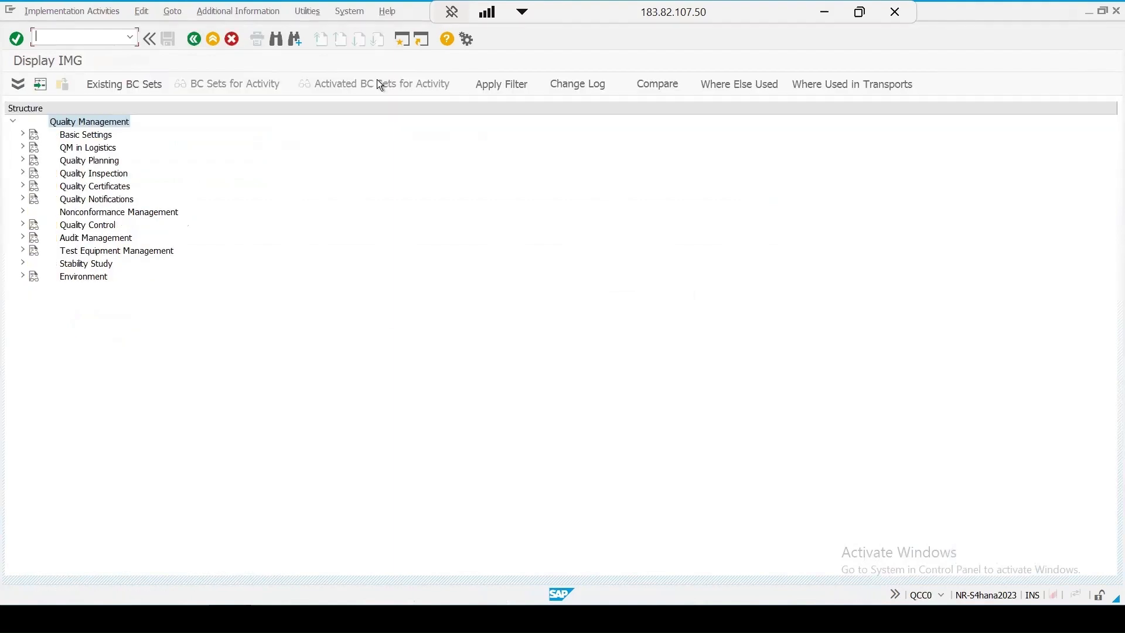
In the Basic Settings customizing, open the plant-level QM settings for plant 1000 and display its inspection lot creation data
left_click(21, 135)
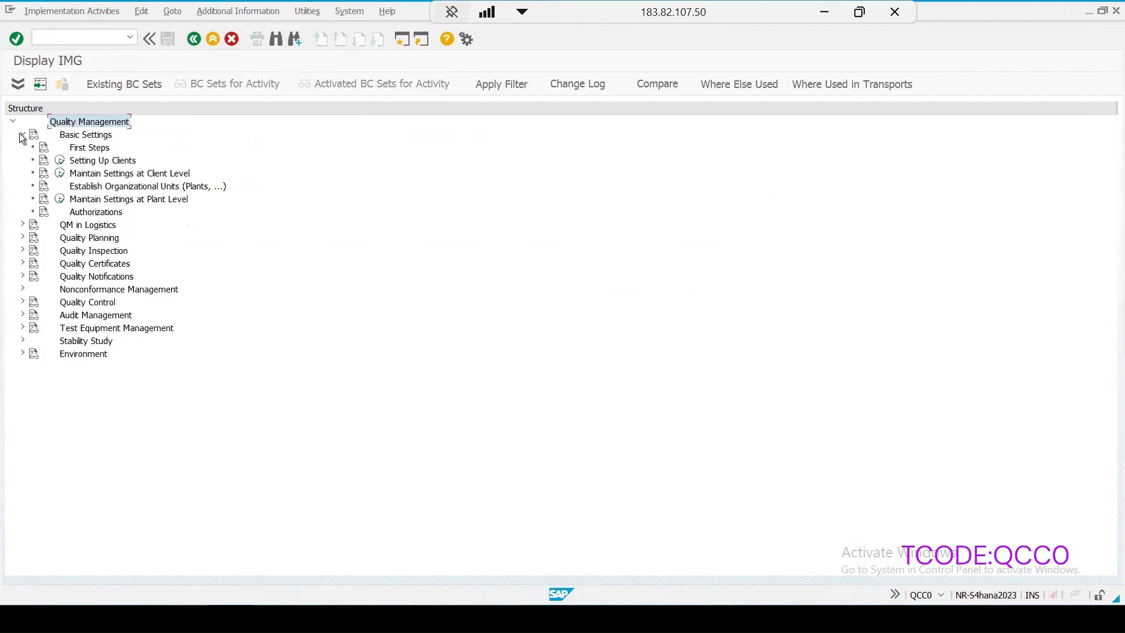
left_click(60, 199)
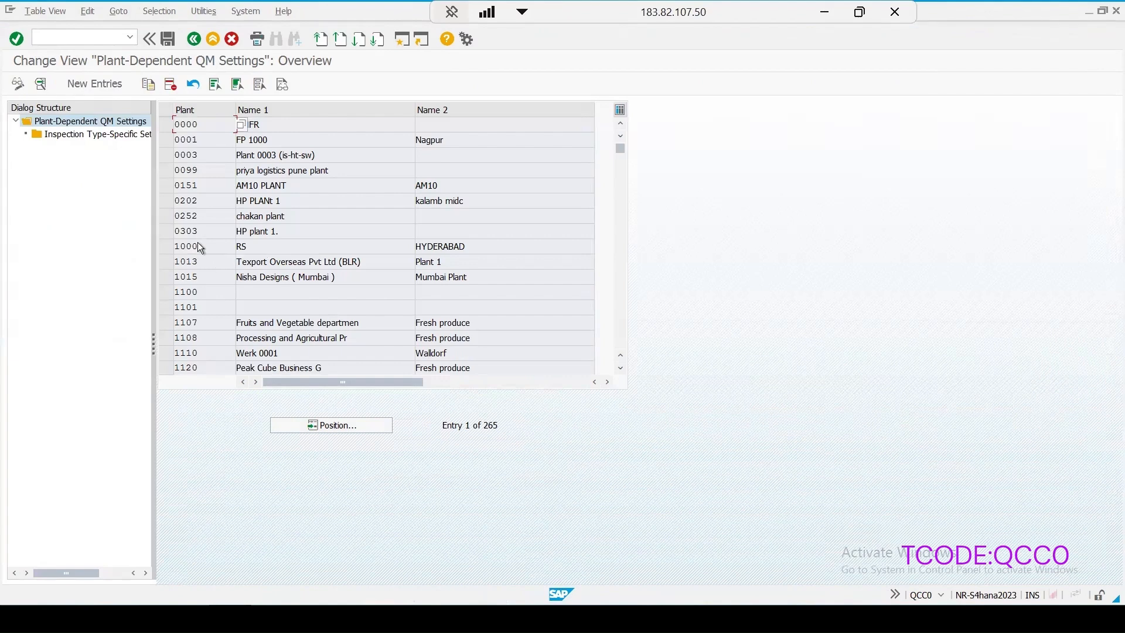
double_click(199, 245)
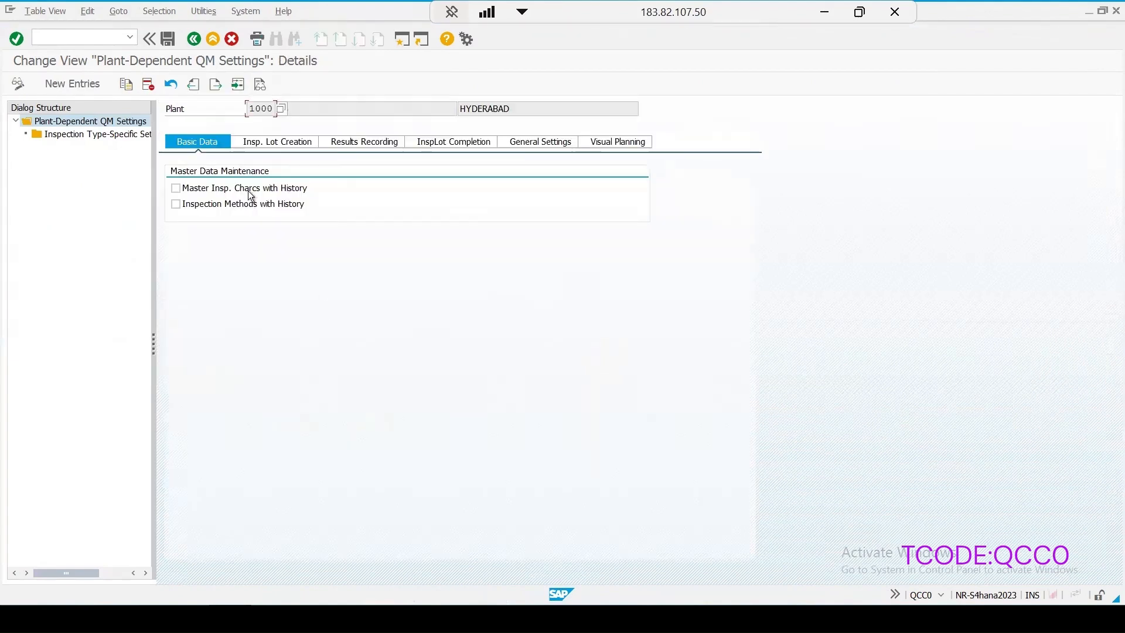
left_click(273, 143)
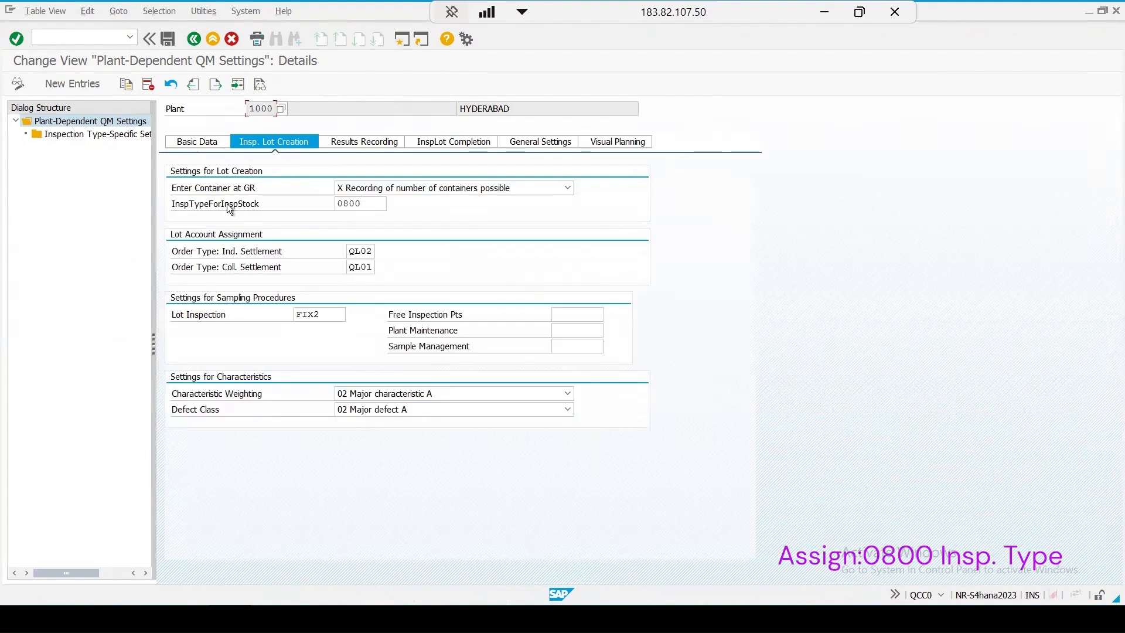
Check the inspection types available as InspTypeForInspStock for plant 1000, leaving the selection list without choosing an entry
left_click(374, 201)
left_click(392, 204)
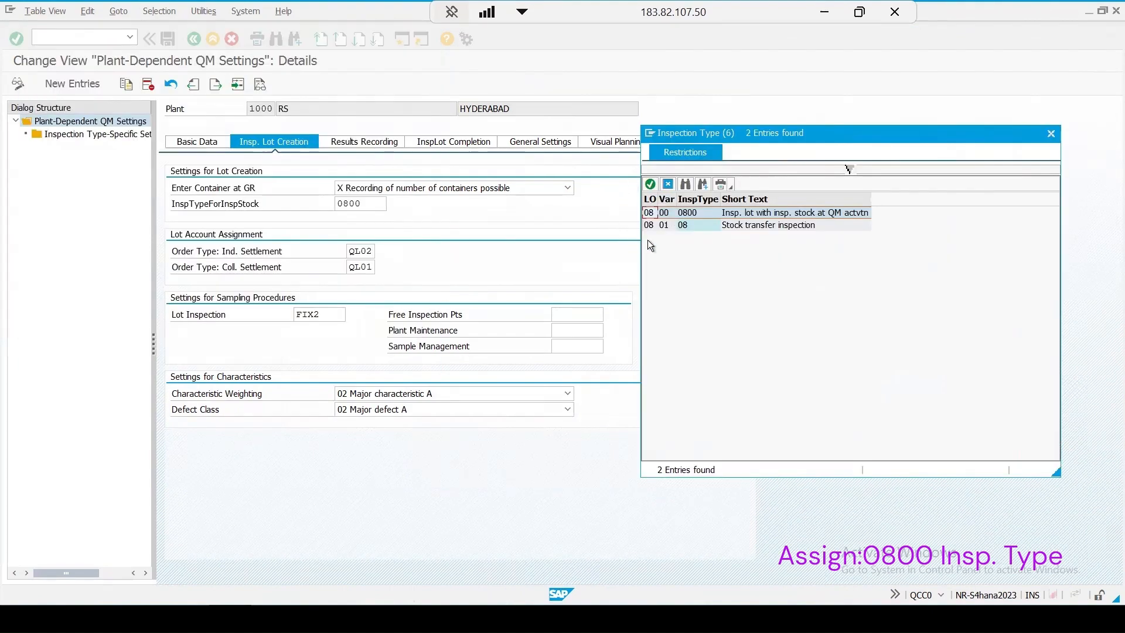
left_click(1050, 133)
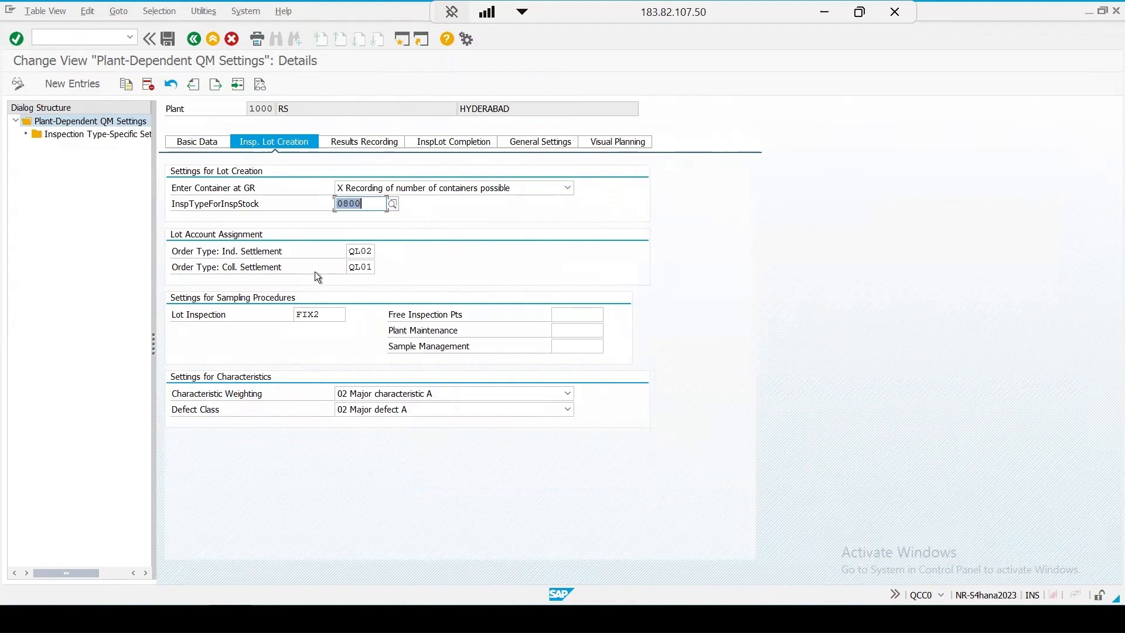
Display plant 1000's inspection type-specific settings, select the 0800 entry and widen the dialog structure area
double_click(108, 135)
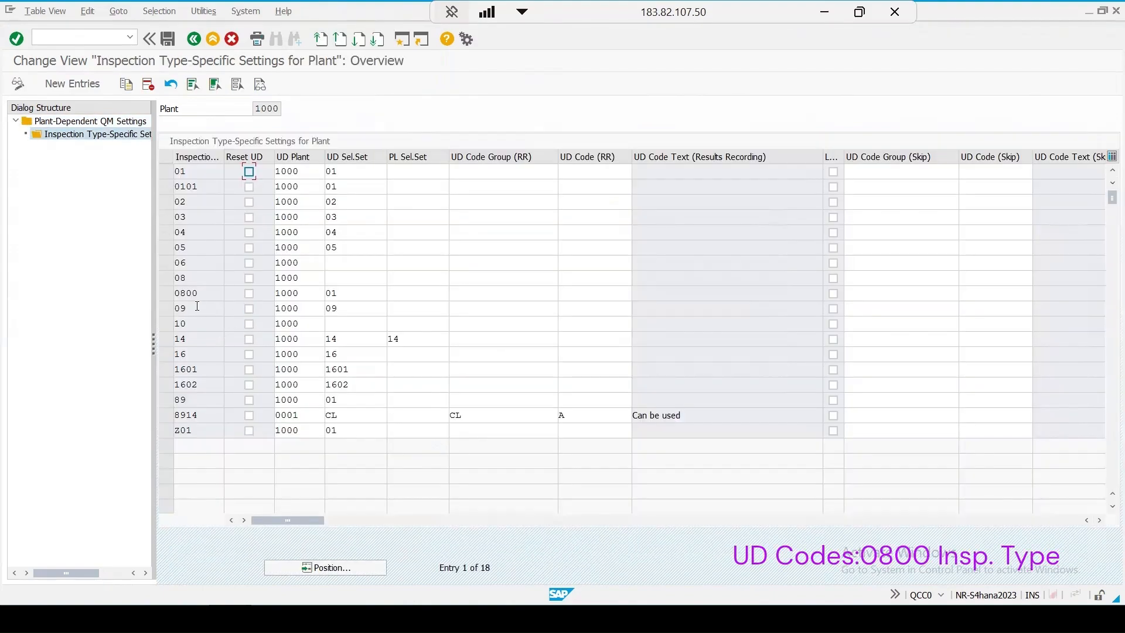
left_click(166, 293)
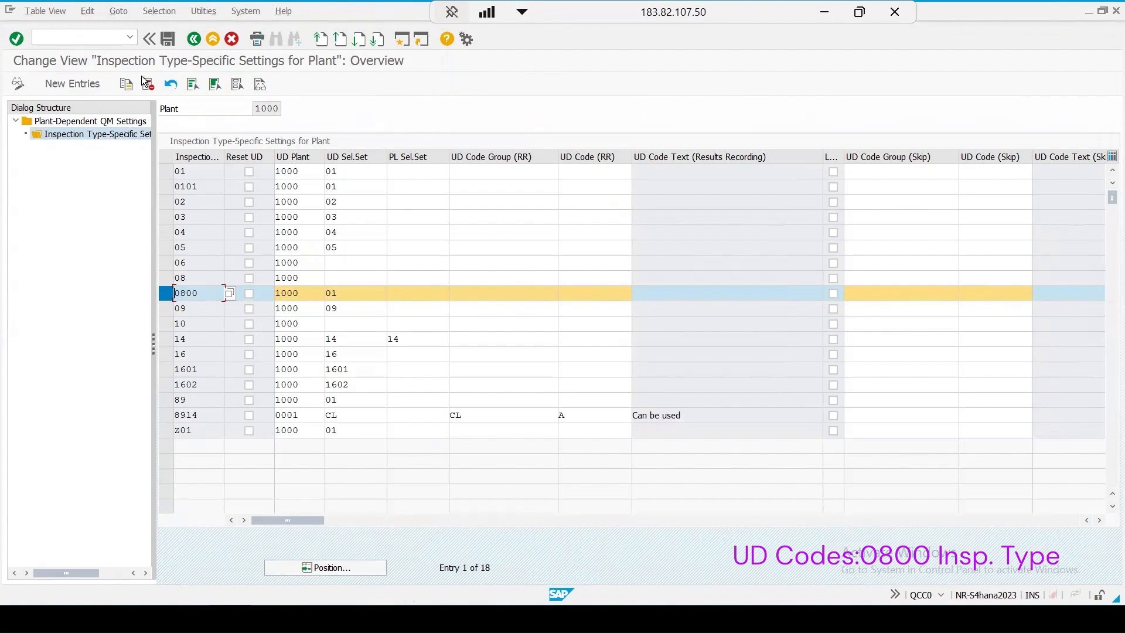
left_click_drag(153, 270, 222, 269)
Leave the customizing view and start transaction QA08 for the mass change of QM inspection setup data
left_click(38, 37)
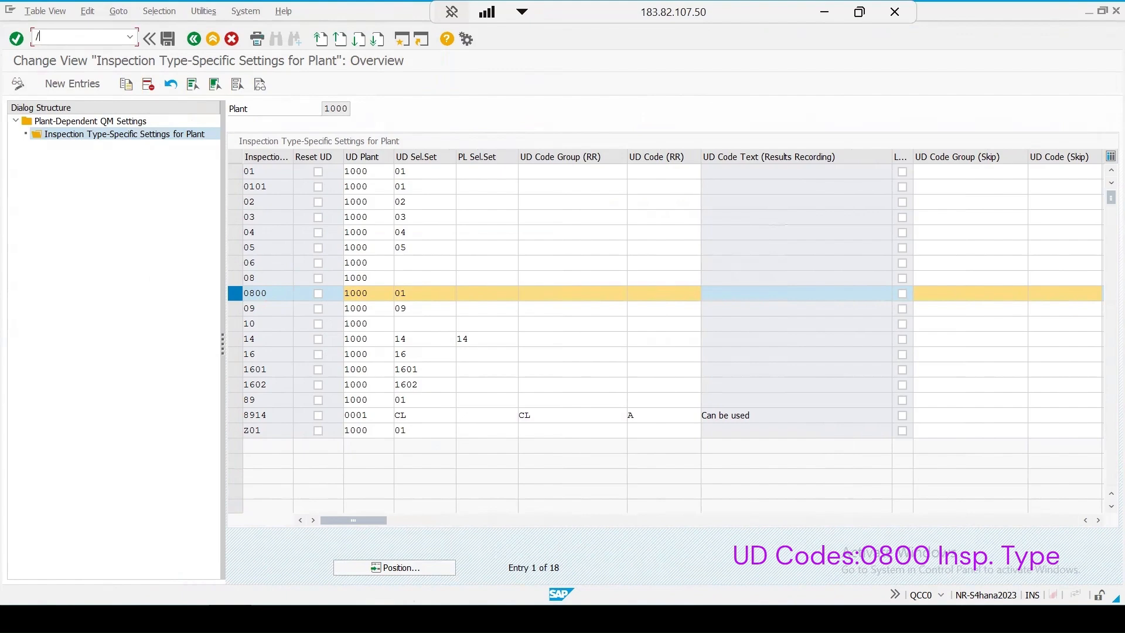
type("/n")
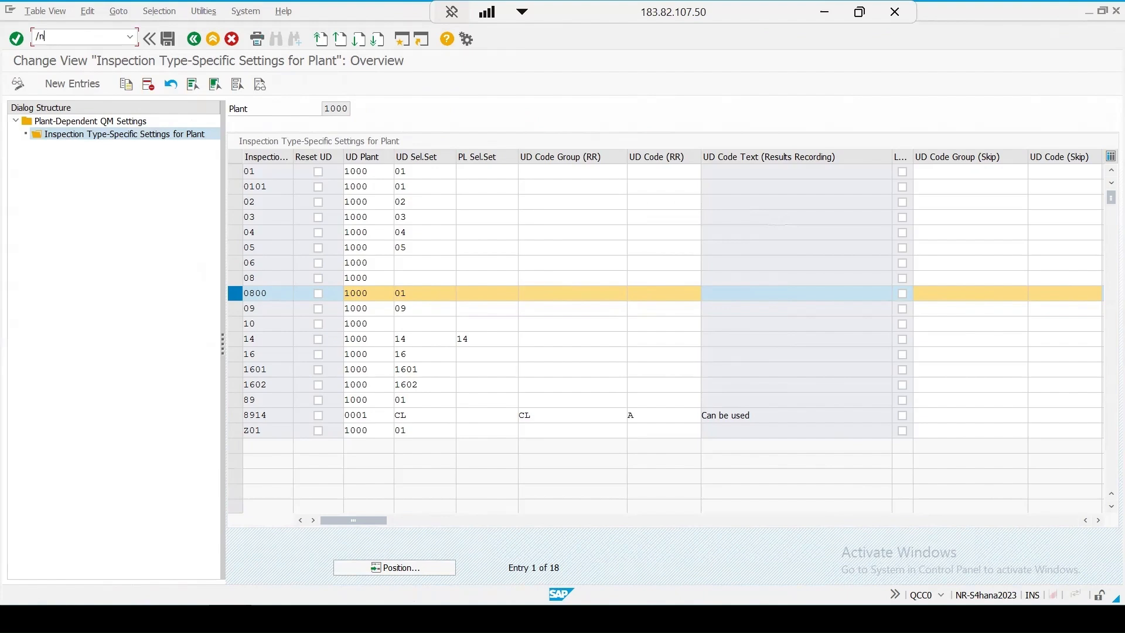
type("qa08")
key("Return")
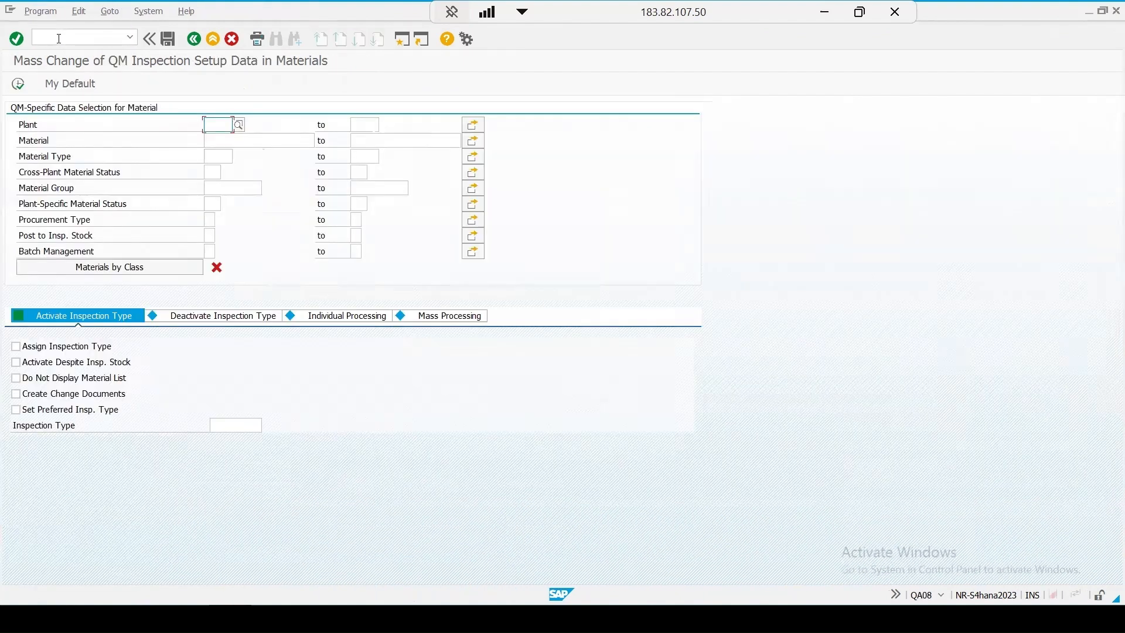
Choose inspection type 0800 for activation and enable Assign Inspection Type, Activate Despite Insp. Stock and Create Change Documents
left_click(16, 346)
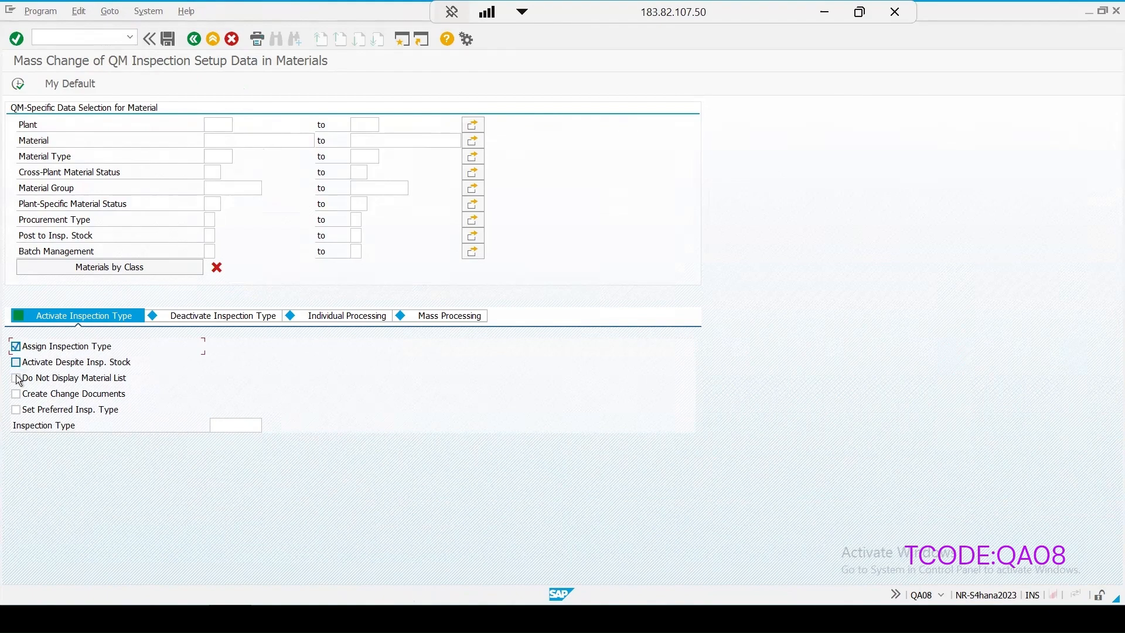
left_click(16, 363)
left_click(16, 394)
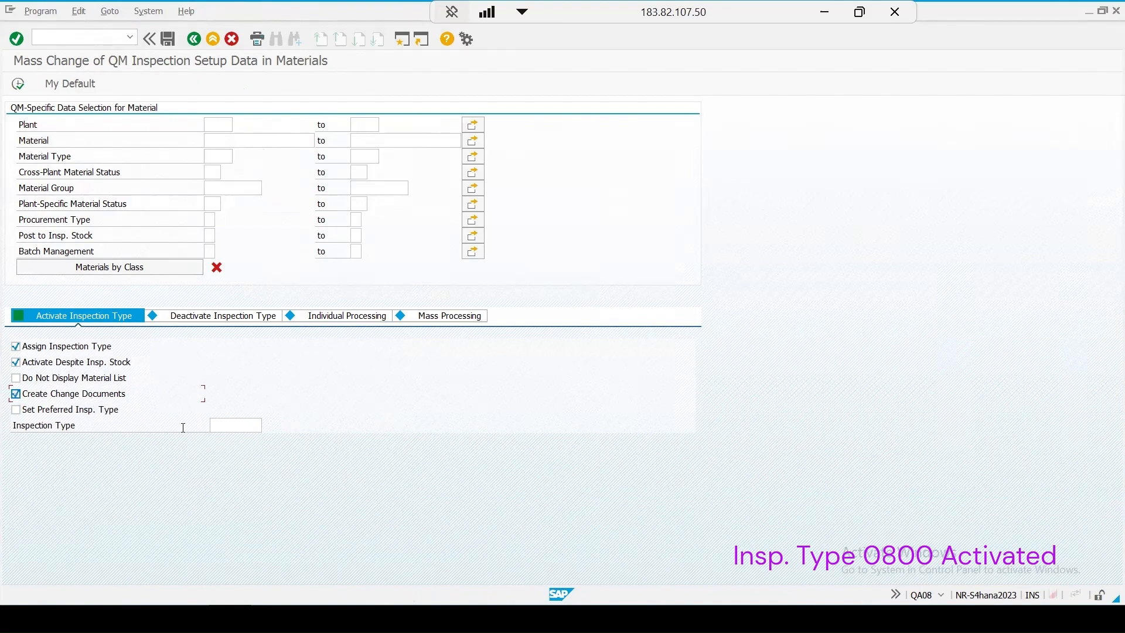
left_click(227, 428)
left_click(265, 427)
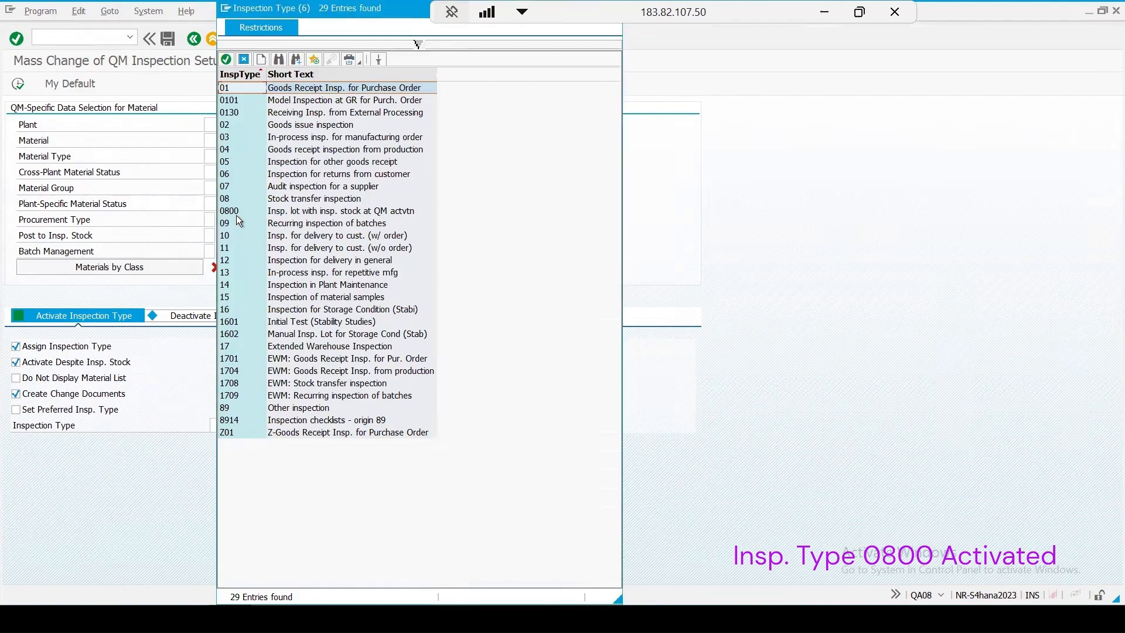
double_click(226, 210)
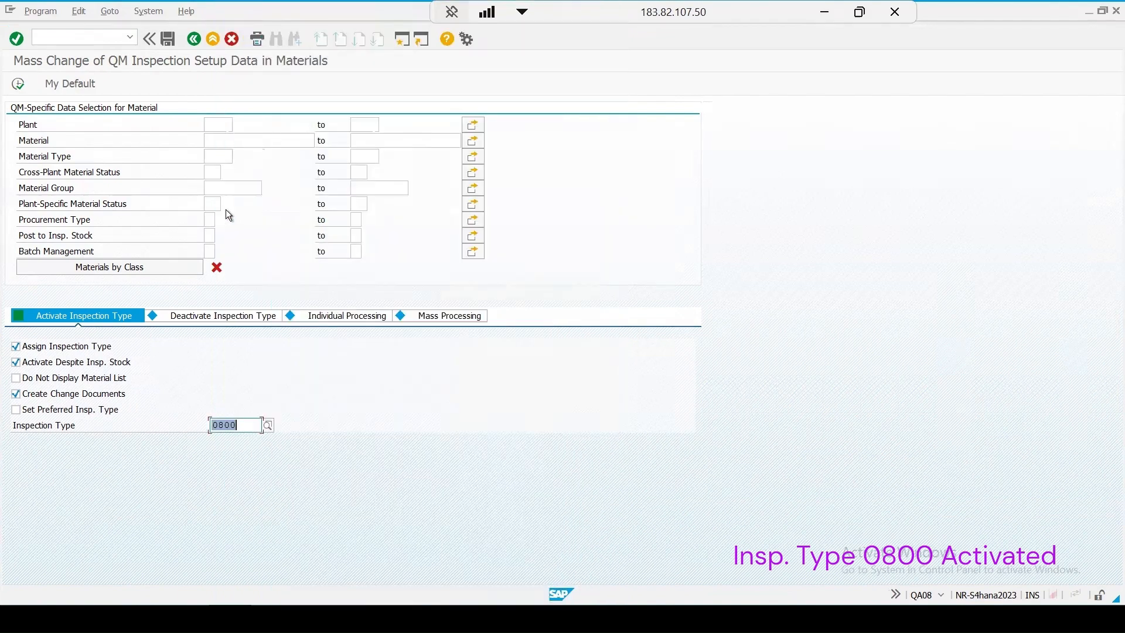
Restrict the mass change selection to plant 1000 and material 142
left_click(215, 124)
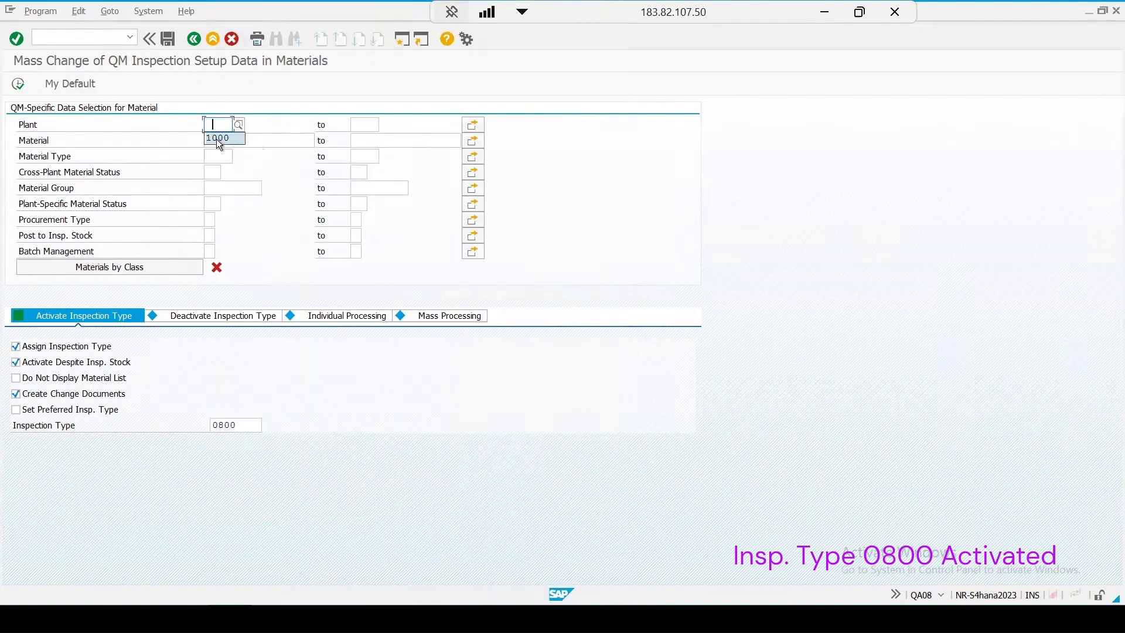
type("1000")
key("Tab")
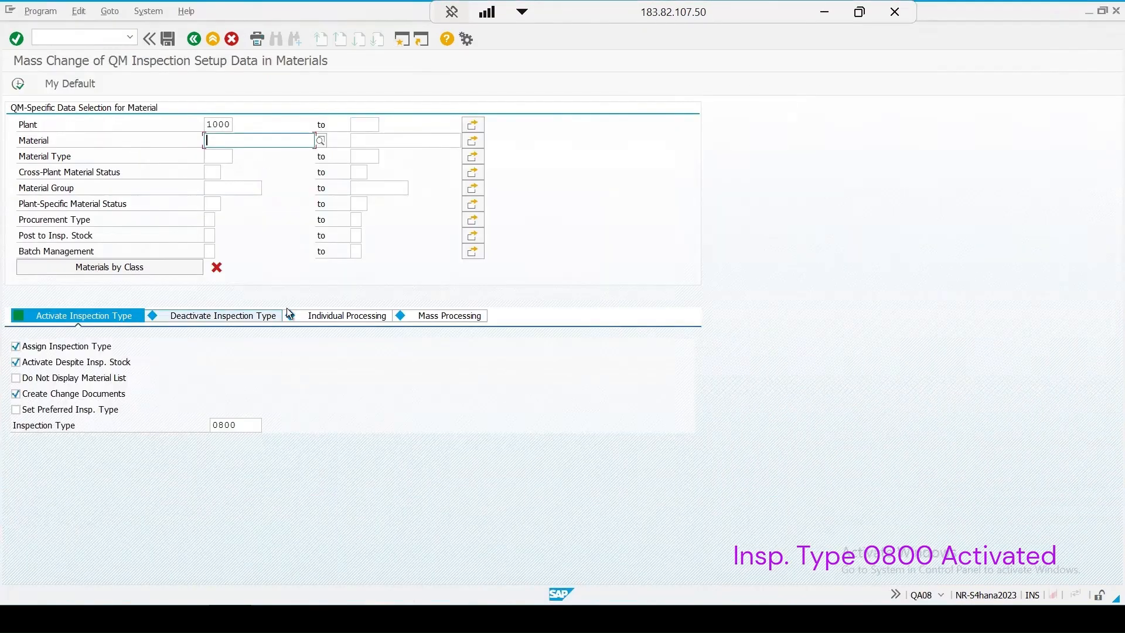
type("142")
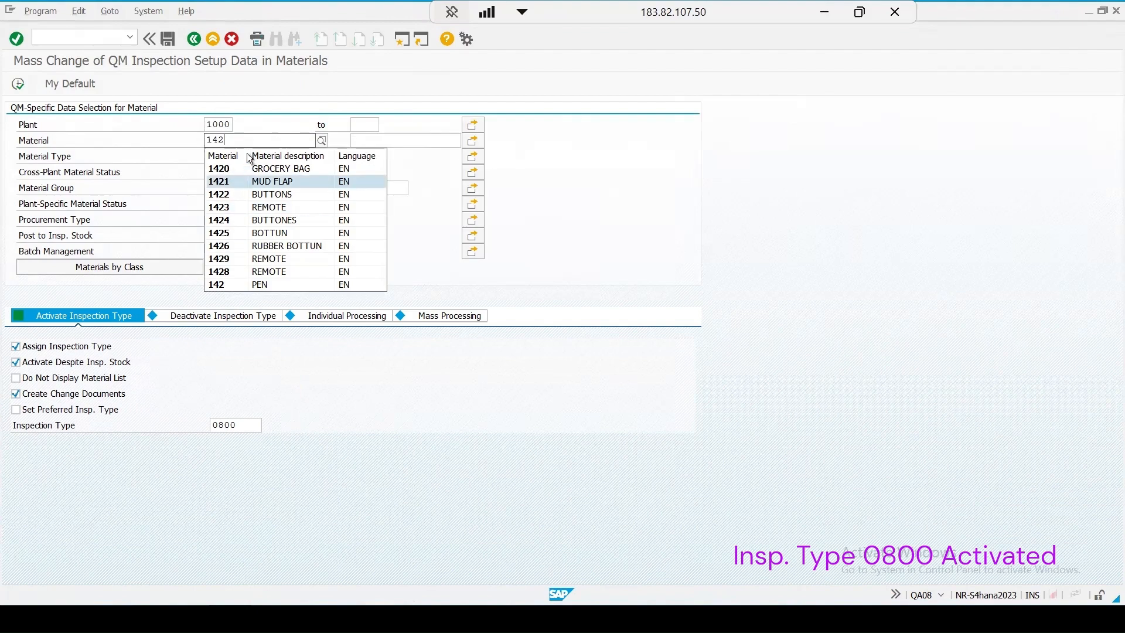
left_click(208, 287)
Execute the selection, choose material 142 in plant 1000 from the list and save the inspection type activation
left_click(17, 83)
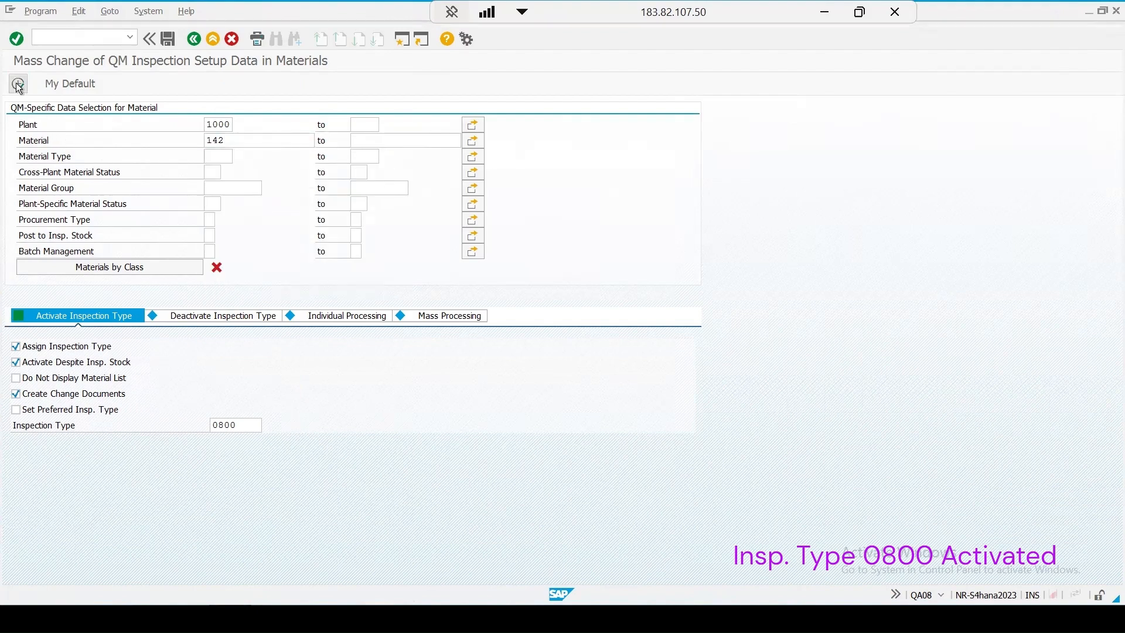
left_click(282, 125)
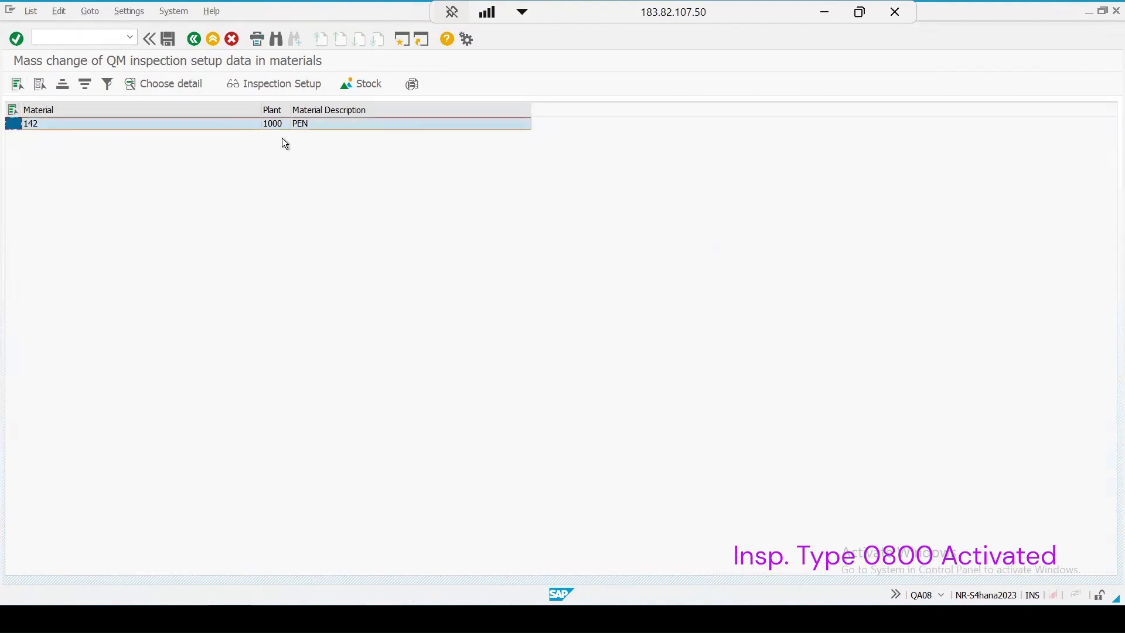
left_click(165, 38)
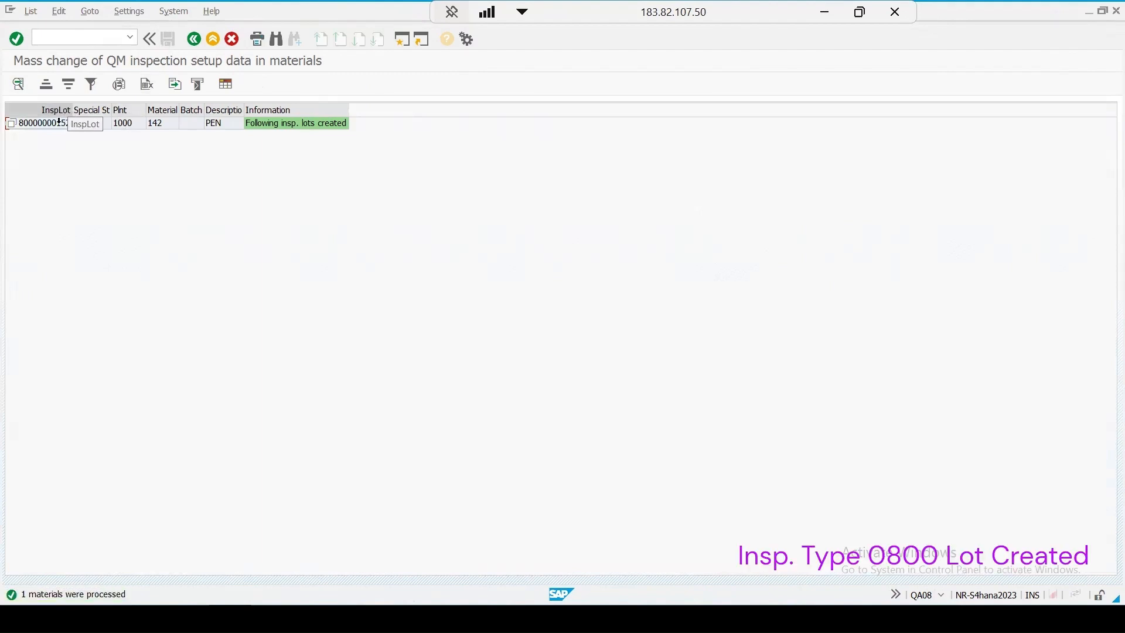
View the details of the inspection lot entry created for material 142 and return to the selection screen
left_click(32, 125)
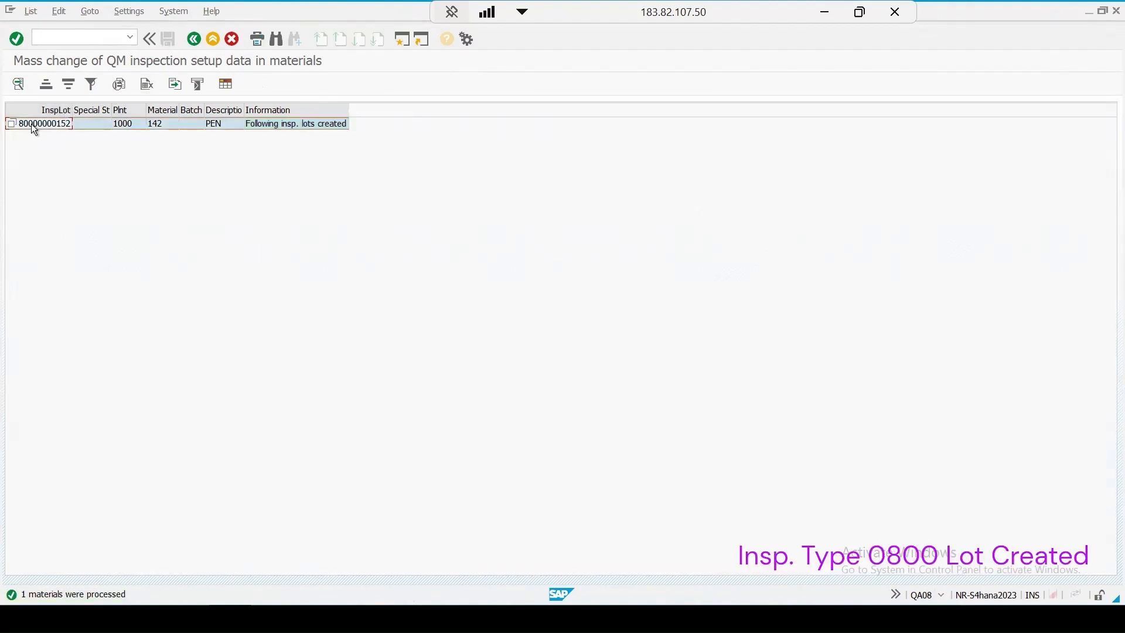
left_click(18, 84)
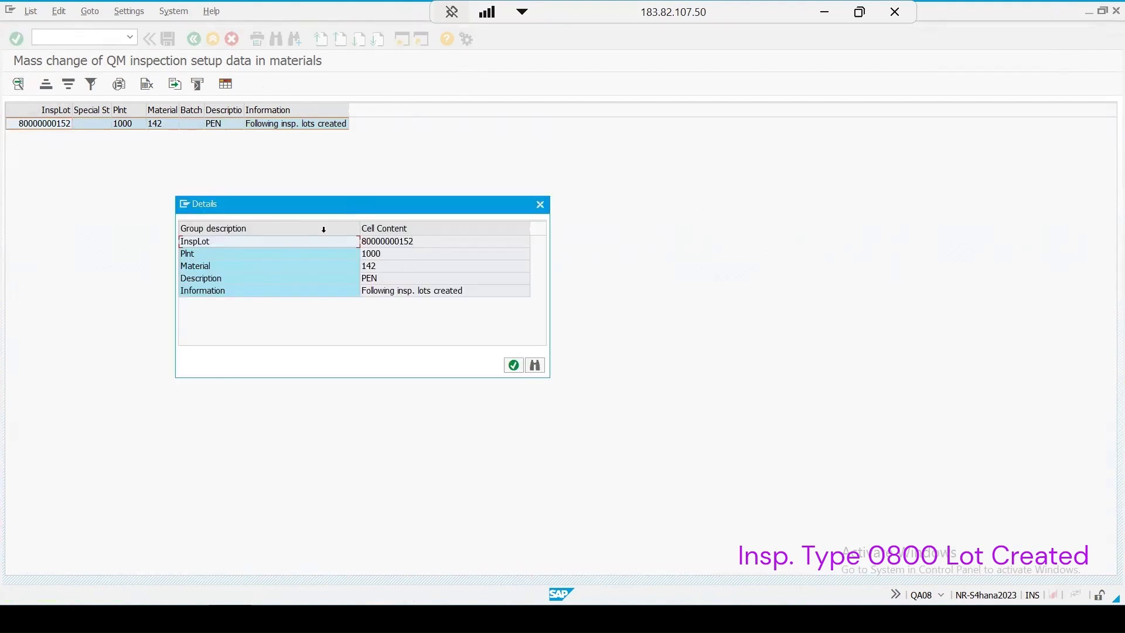
left_click(539, 205)
left_click(193, 39)
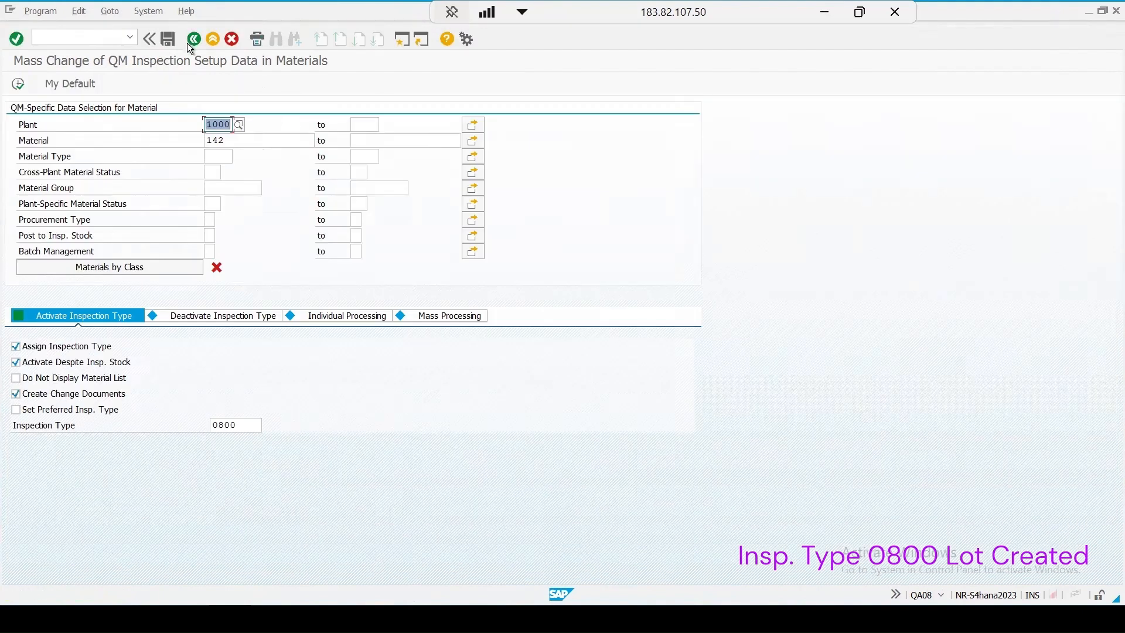
Switch to the inspection lot worklist session, refresh the list and widen the inspection lot column to show full numbers
left_click(350, 551)
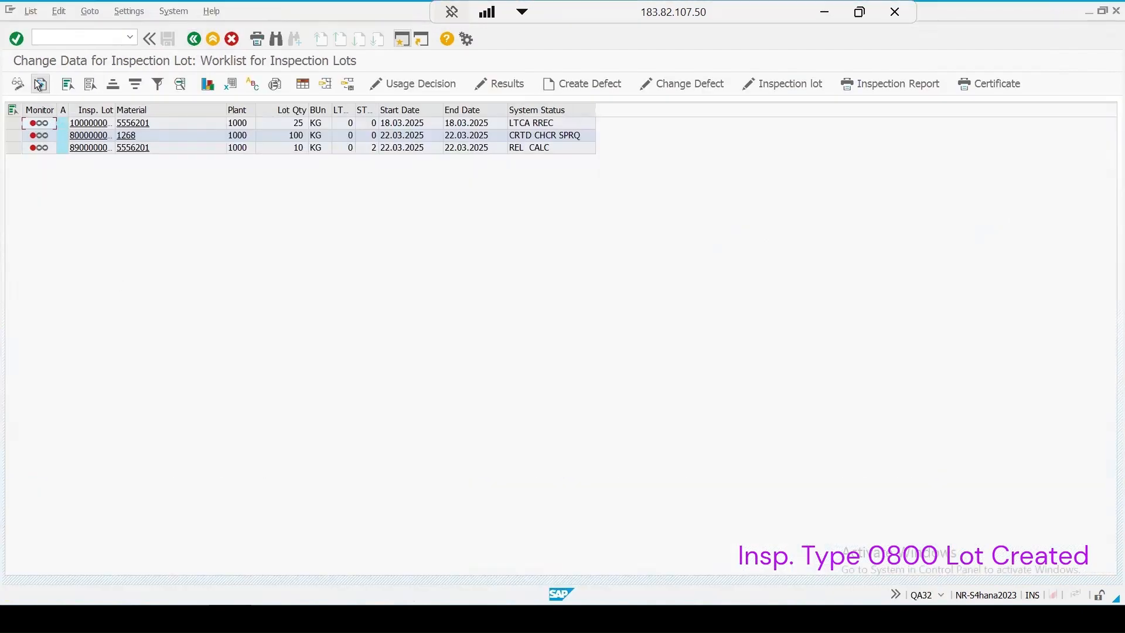
left_click(40, 84)
left_click_drag(110, 111, 164, 130)
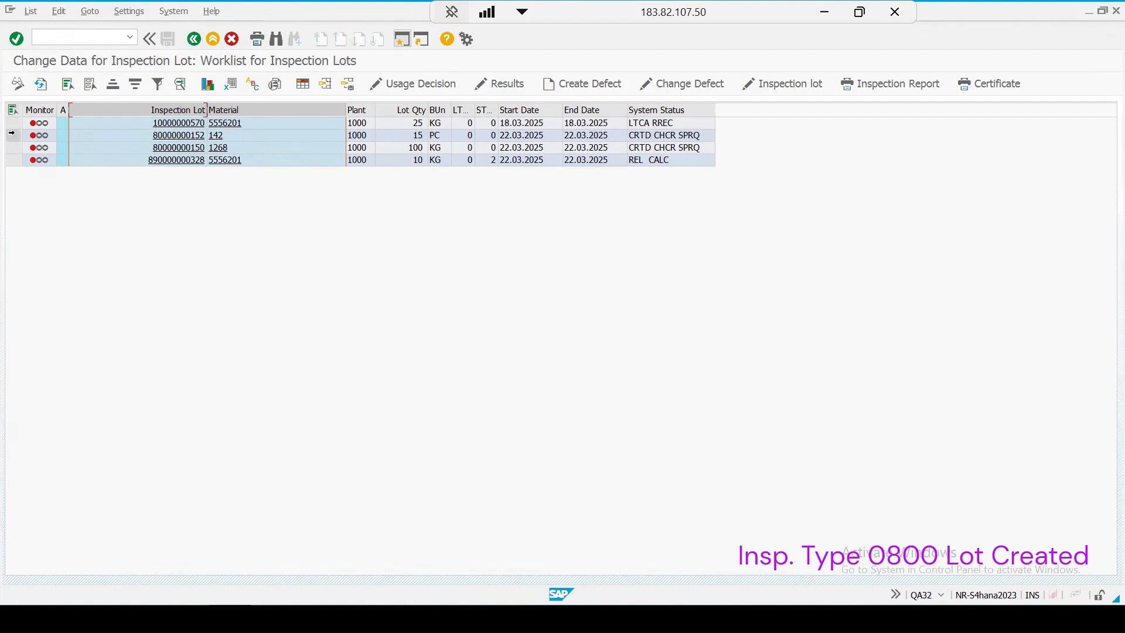
Select material 142's inspection lot in the worklist and open the lot for changing
left_click(13, 135)
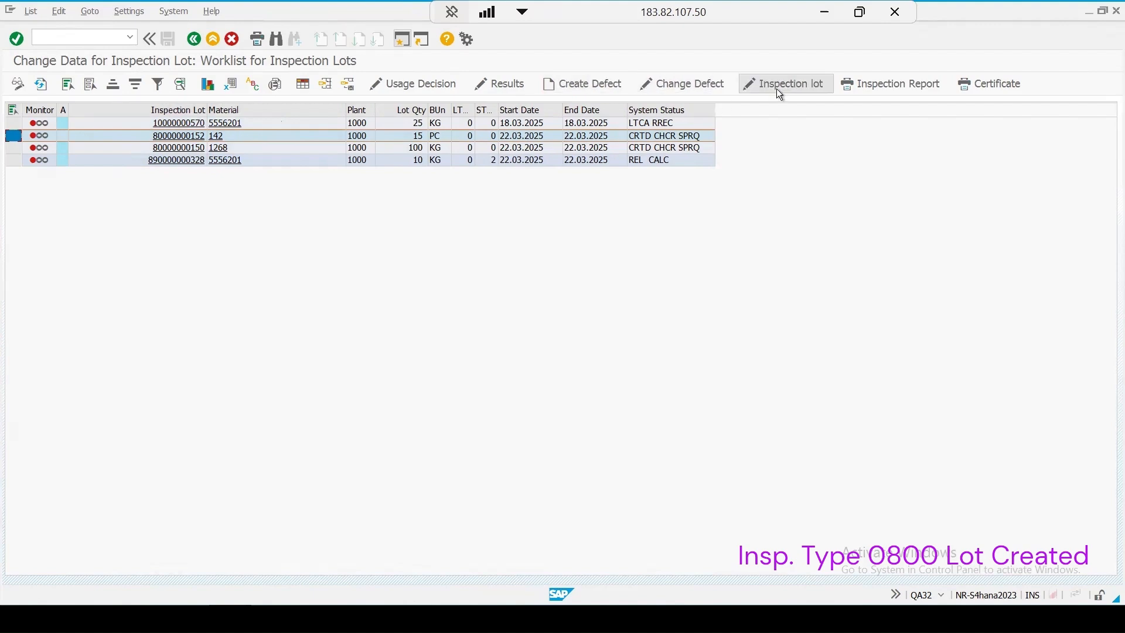
left_click(682, 84)
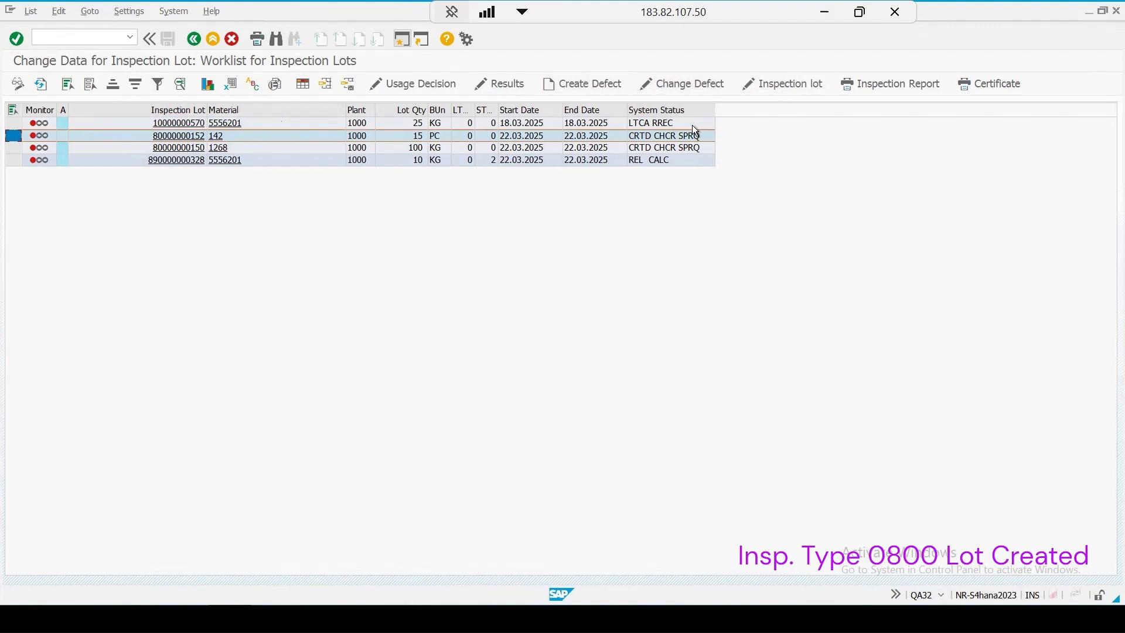
left_click(789, 86)
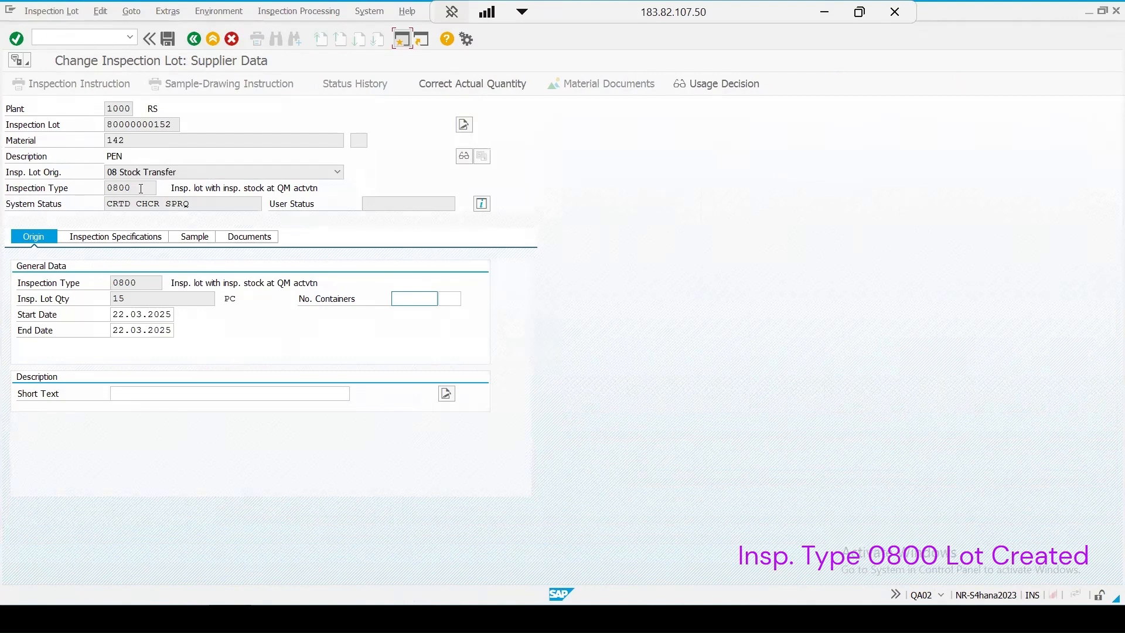
Review the lot's inspection type, inspection specifications and sample data, and save the inspection lot
left_click_drag(143, 187, 71, 185)
left_click(110, 238)
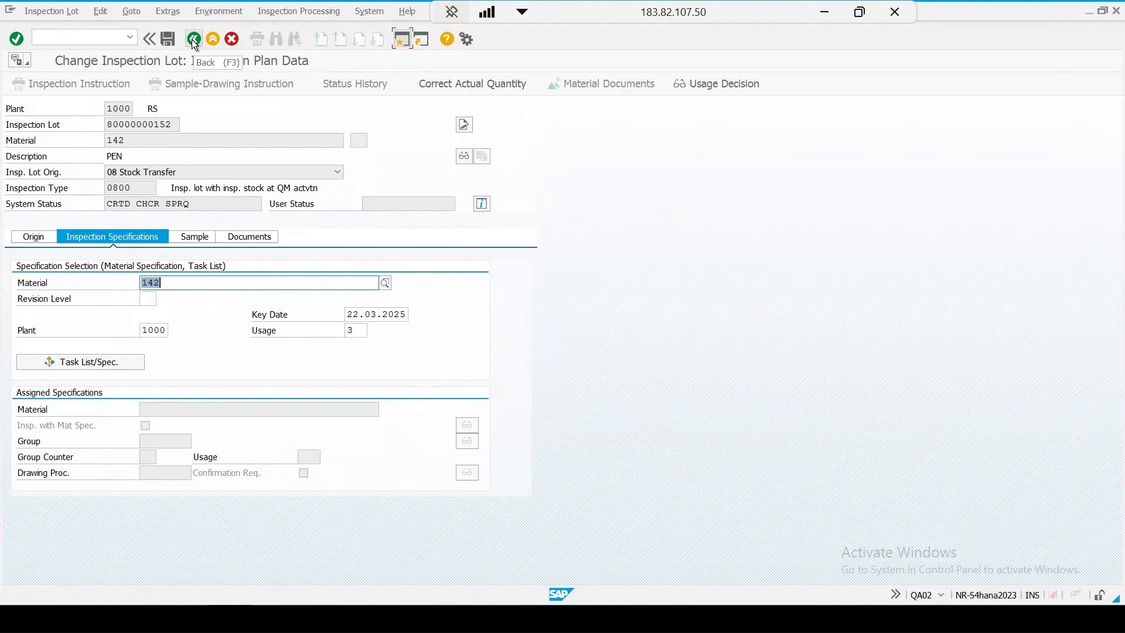
left_click(186, 239)
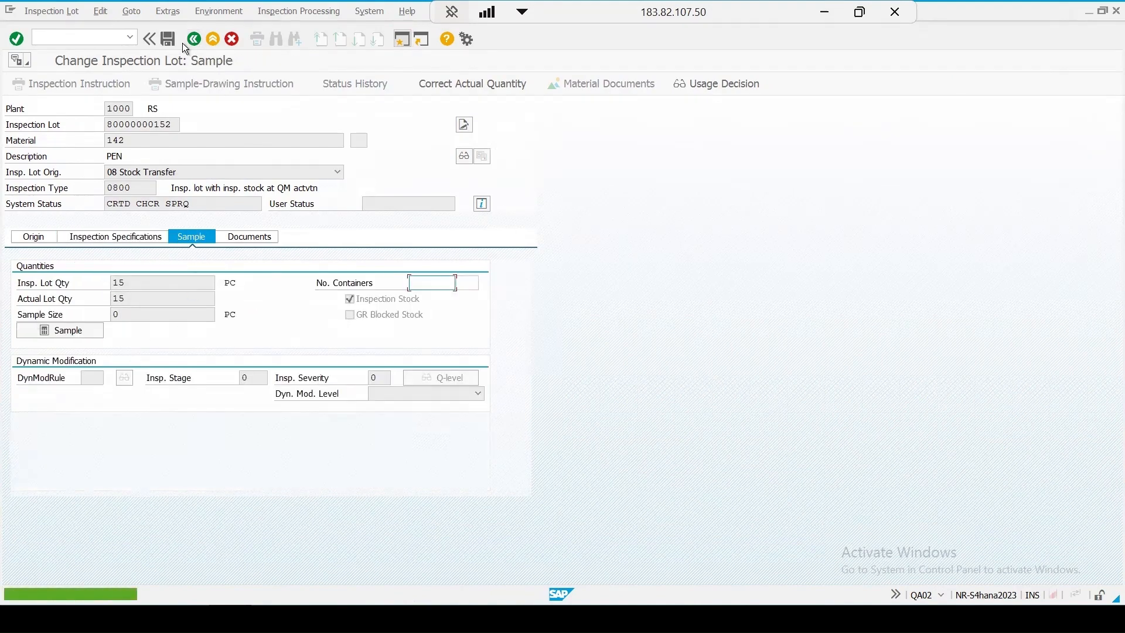
left_click(168, 39)
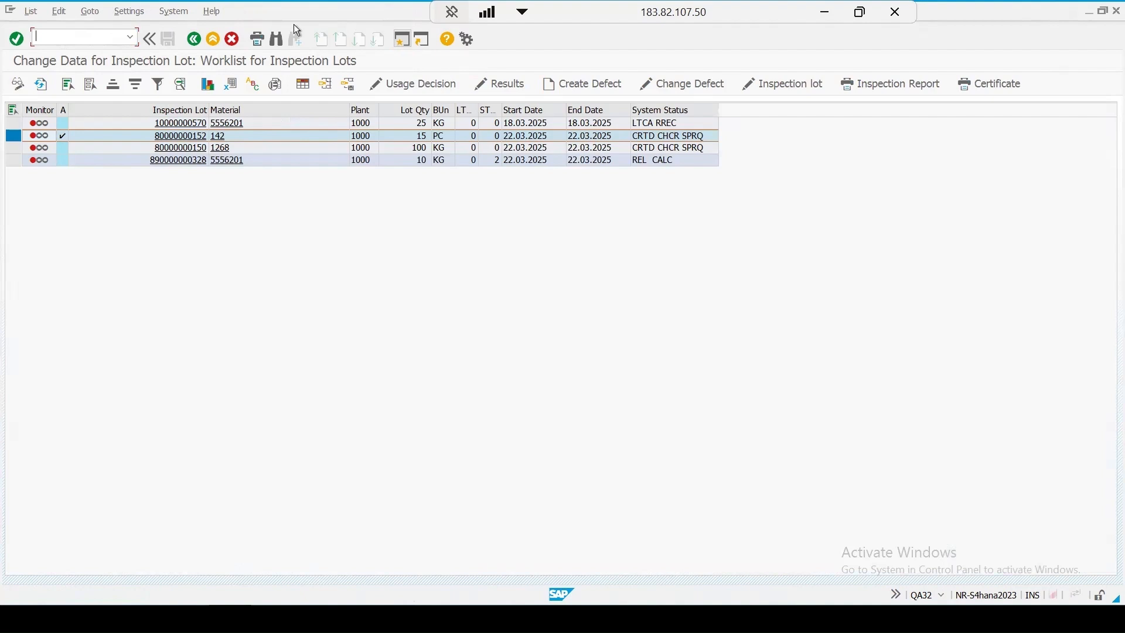
Leave the worklist and open the Quality Management view of material 142 in plant 1000 with transaction MM02
key("shift+F3")
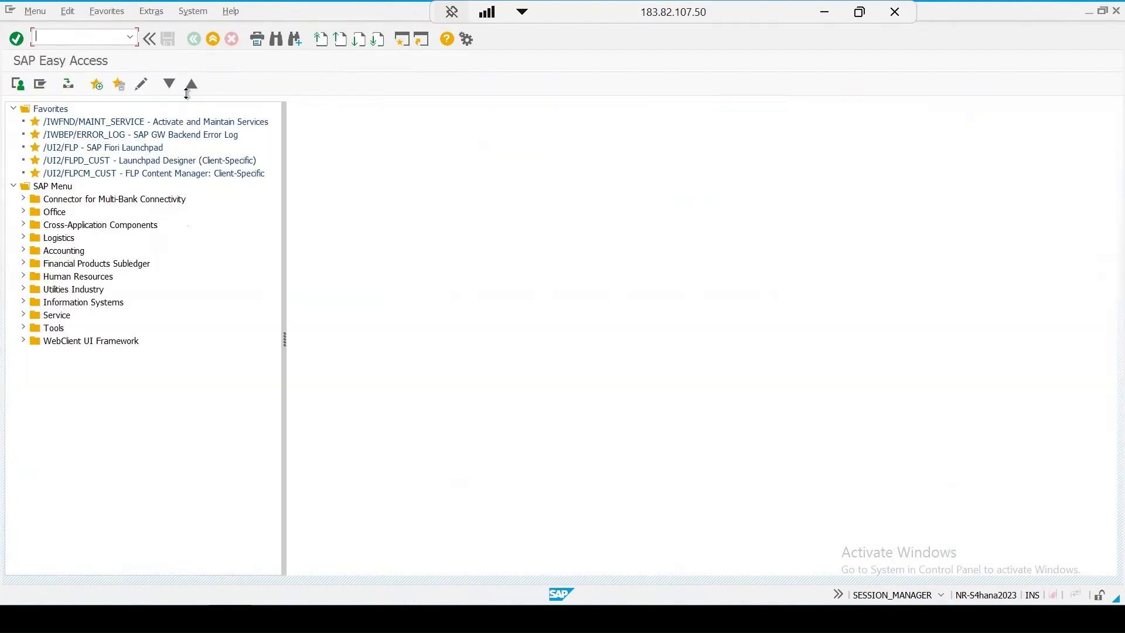
type("mm02")
key("Return")
key("Return")
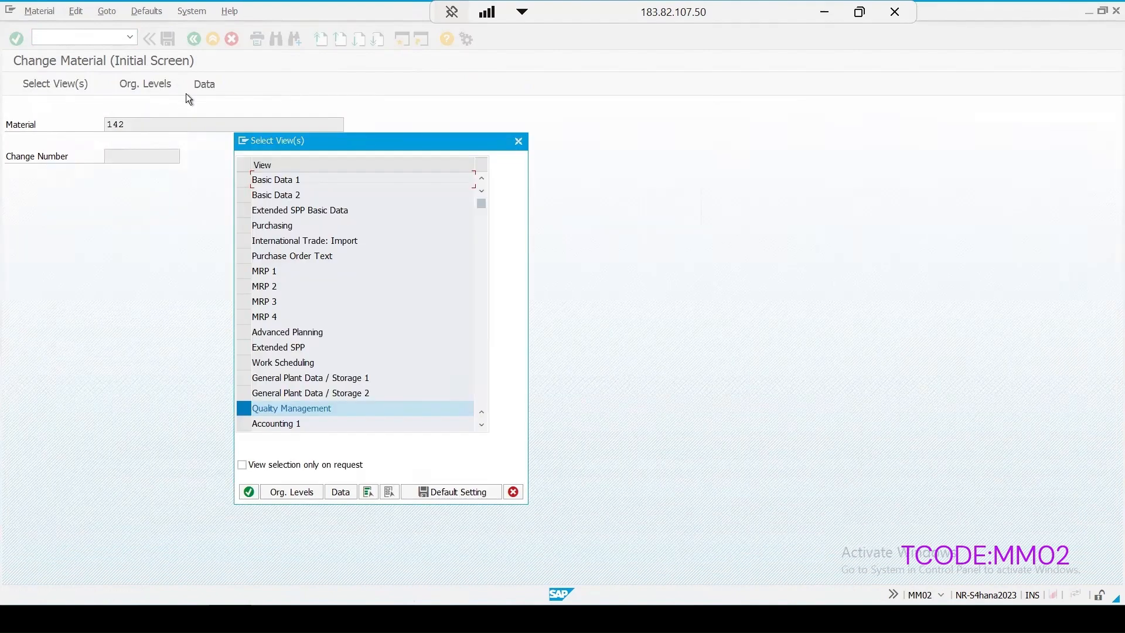
key("Return")
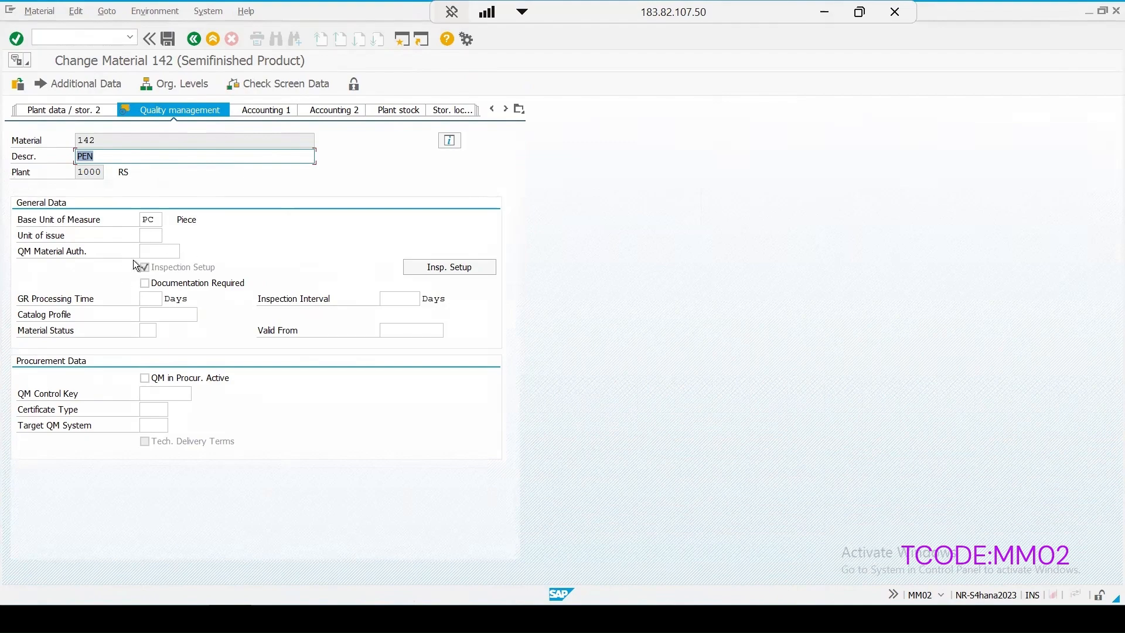
Review the settings of inspection type 0800 in material 142's inspection setup, close them and save the material
left_click(416, 269)
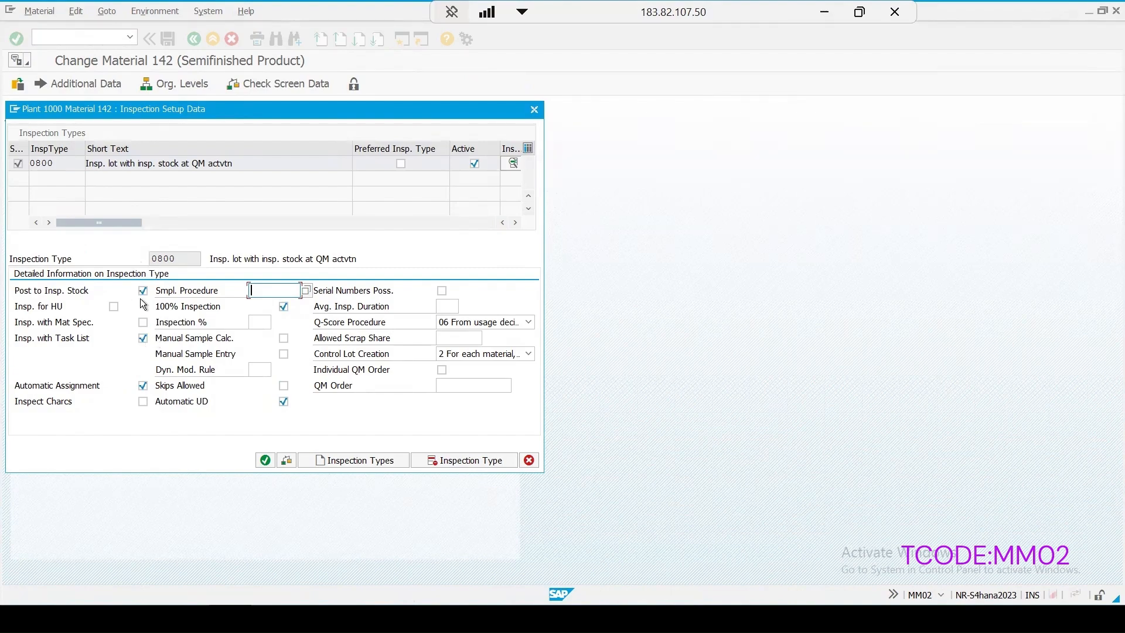
left_click(265, 459)
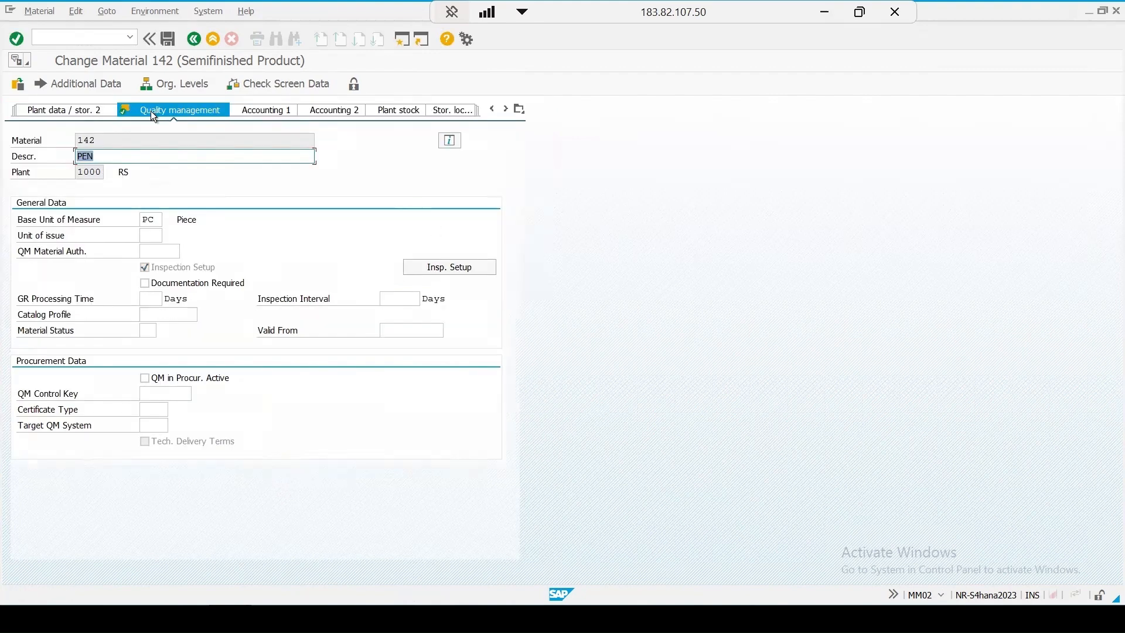
left_click(166, 38)
Start creating an inspection plan with transaction QP01 for material 142 in plant 1000
left_click(60, 37)
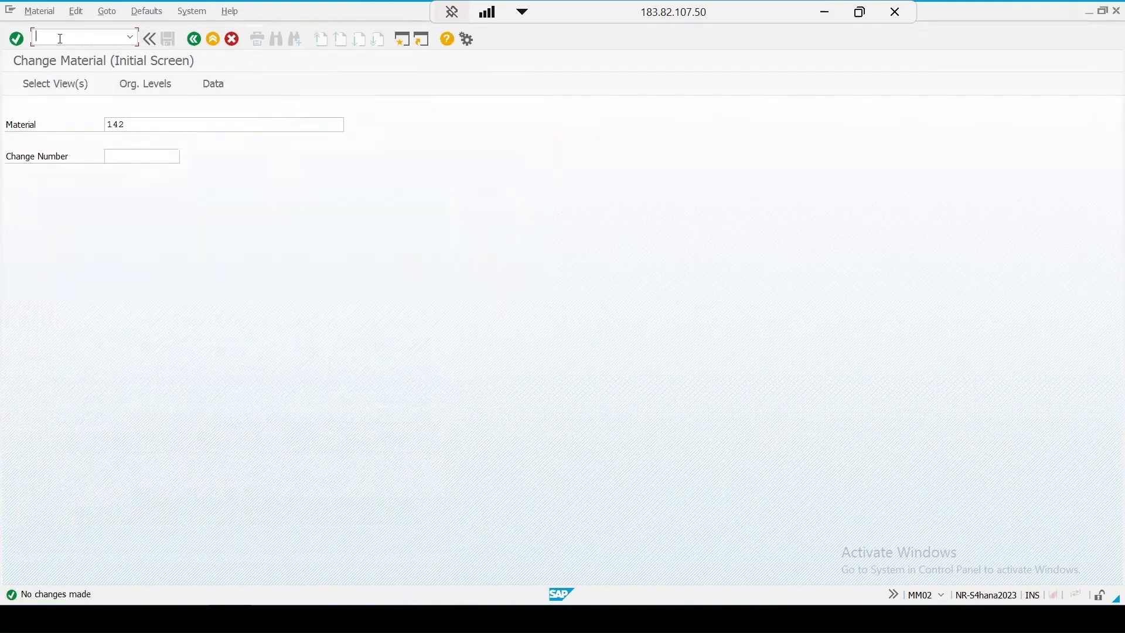
type("/nqp01")
key("Return")
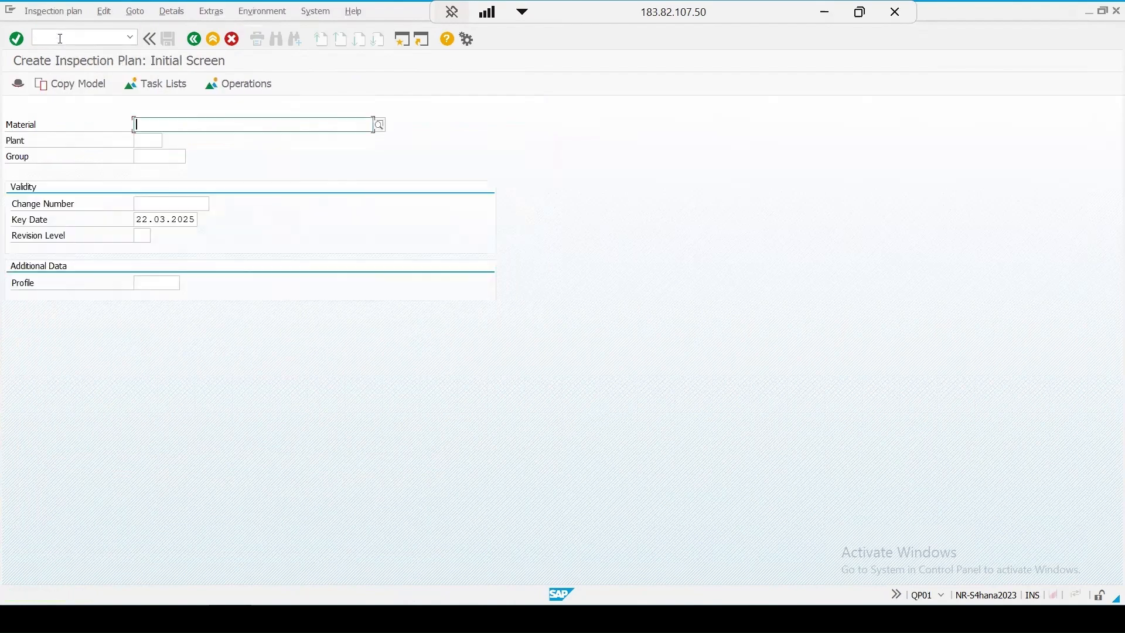
type("142")
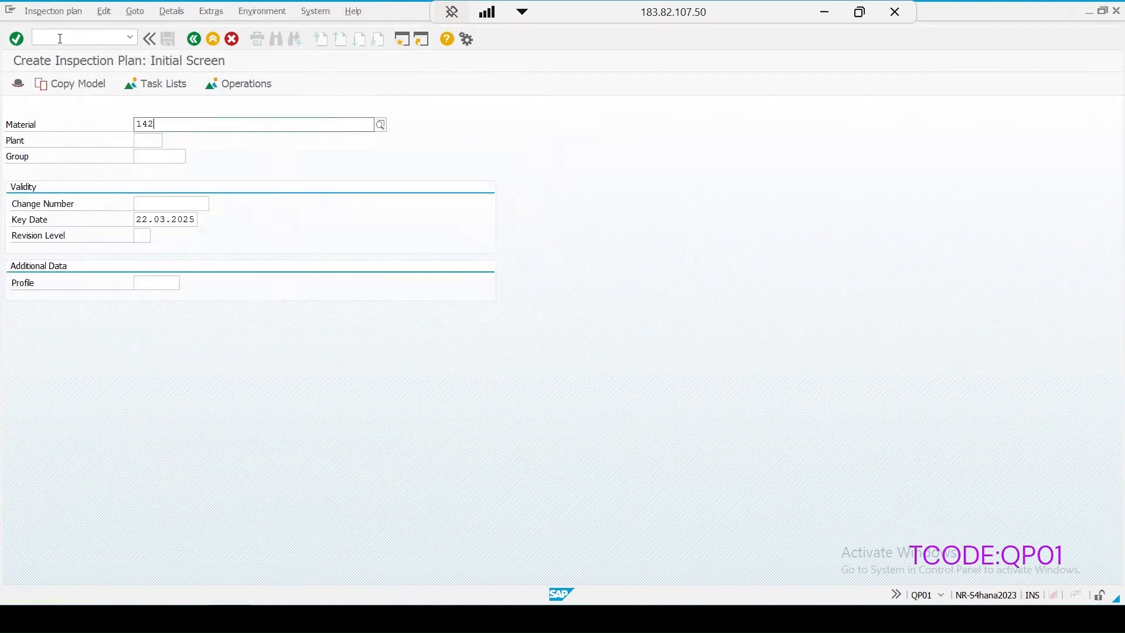
key("Return")
type("1000")
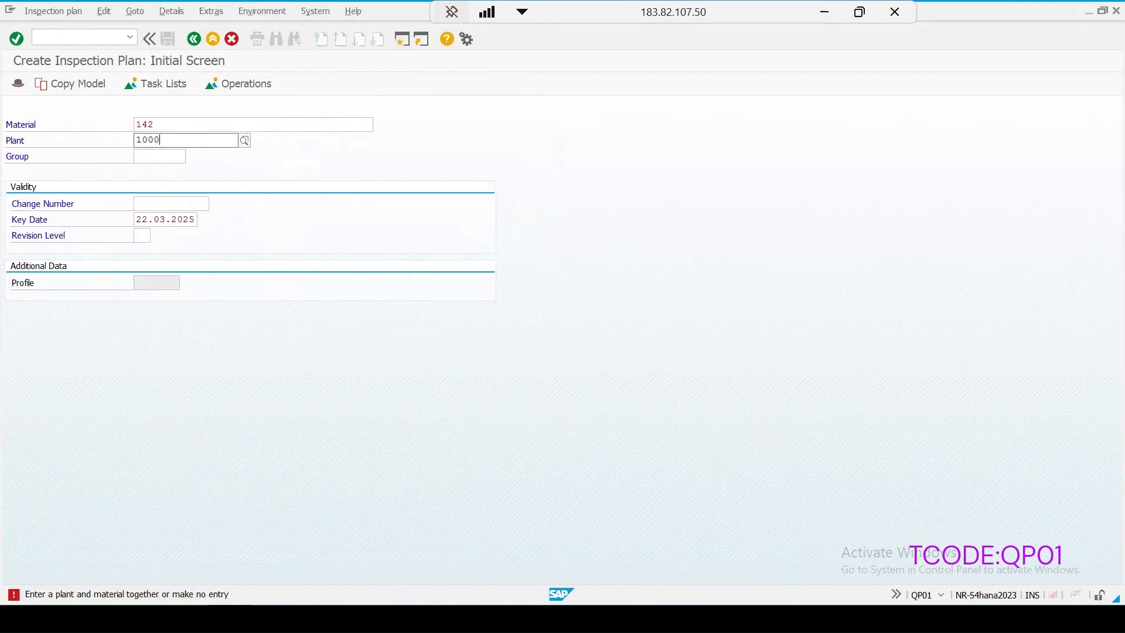
key("Return")
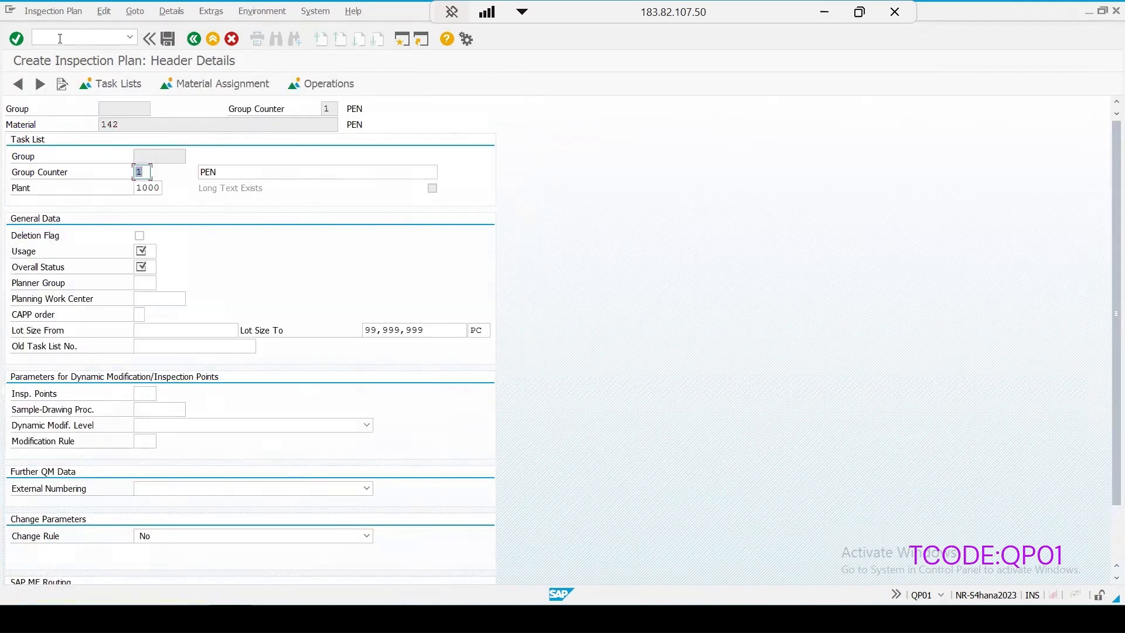
Set the inspection plan header's usage to 3 (Universal) and its overall status to 4
left_click(154, 252)
type("3")
left_click(160, 251)
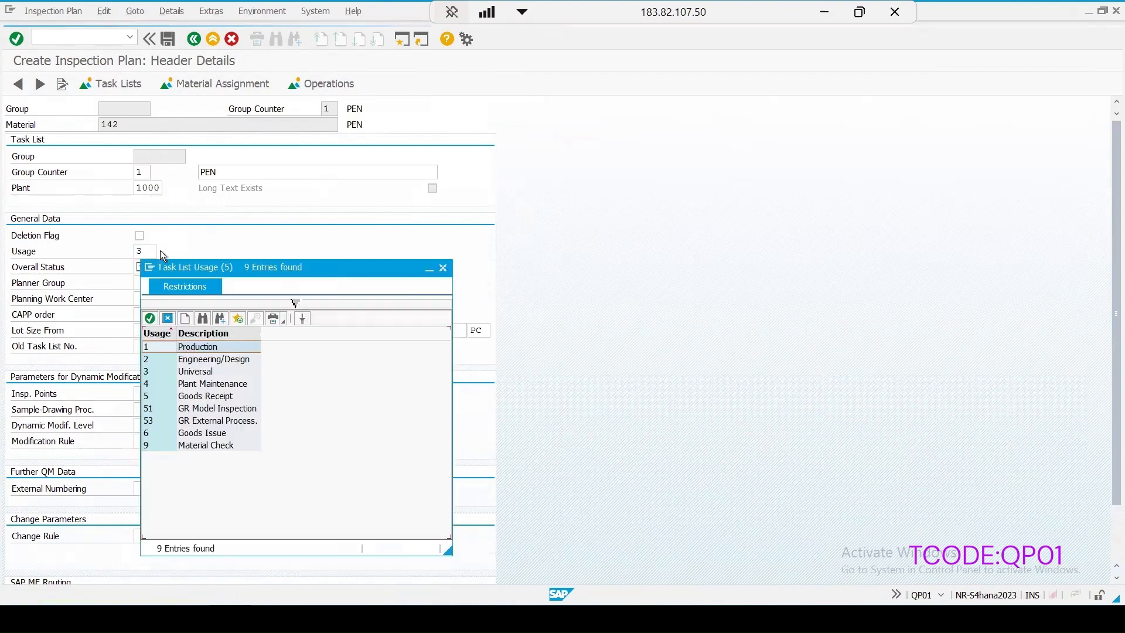
left_click(159, 372)
left_click(442, 269)
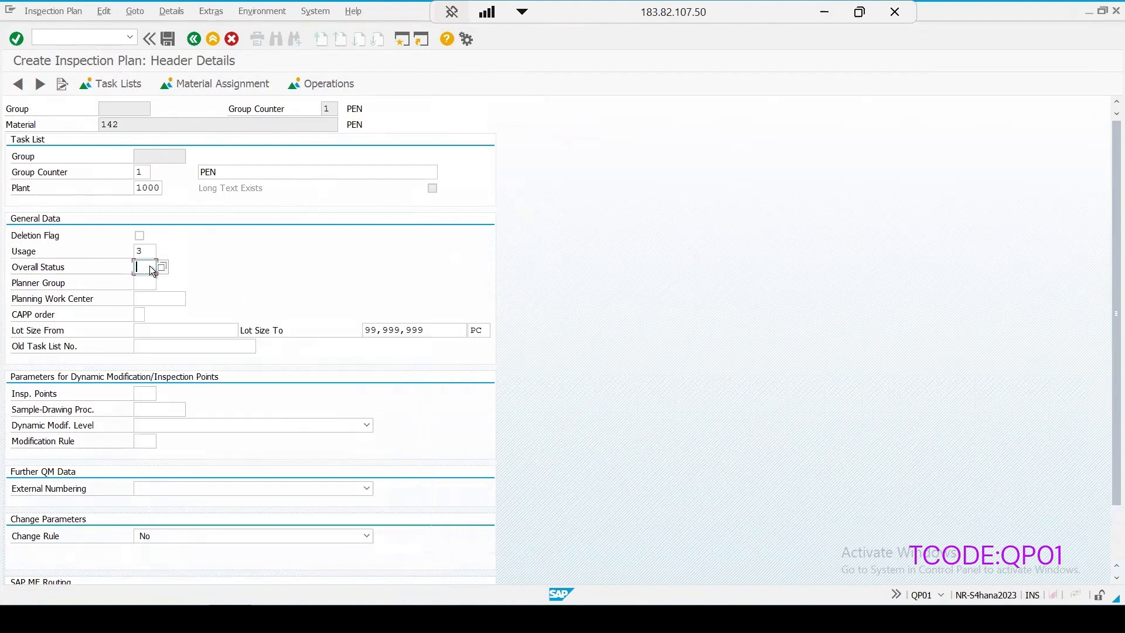
type("4")
Define operation 0010 with control key QM01 and description "Inspection", and save the inspection plan despite the task list check
left_click(335, 82)
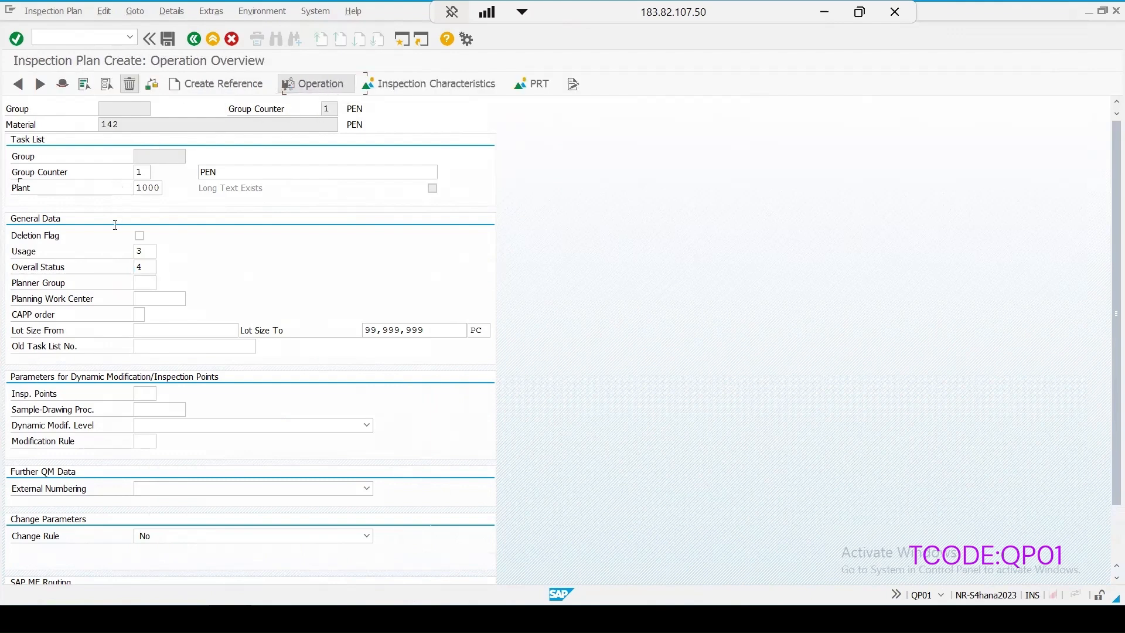
left_click(174, 191)
left_click(176, 187)
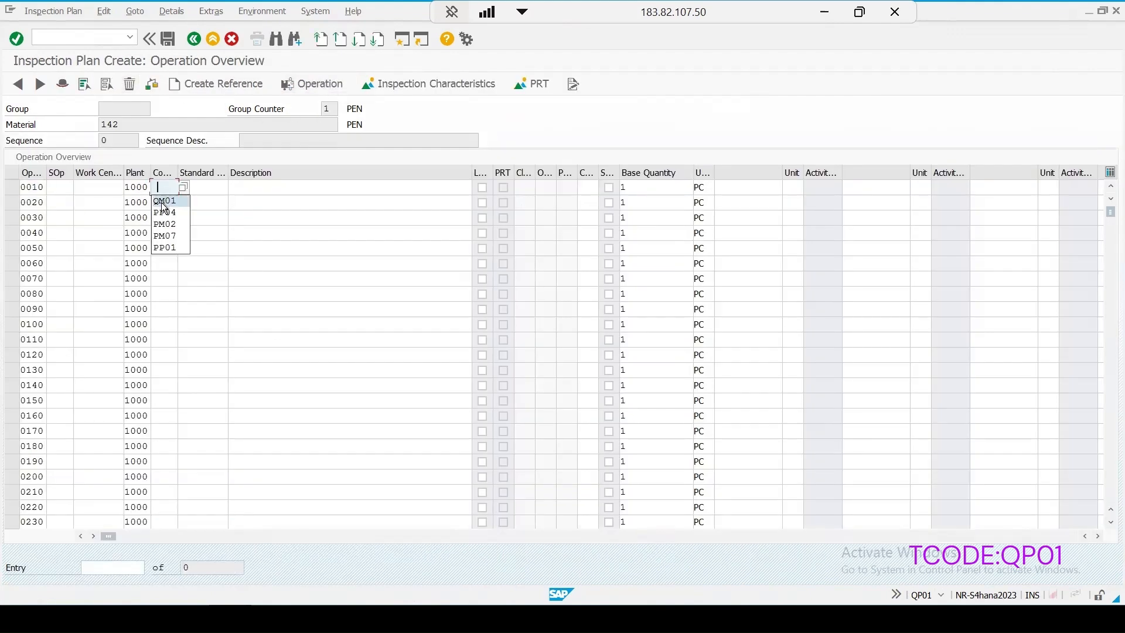
left_click(164, 202)
left_click(259, 192)
type("I")
left_click(261, 199)
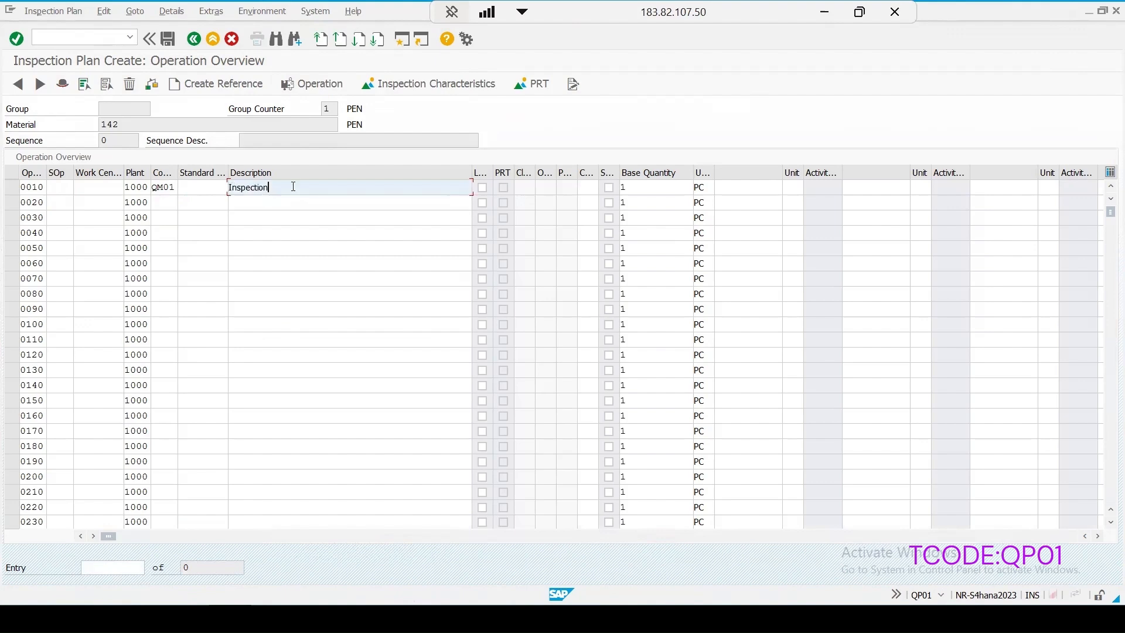
left_click(169, 40)
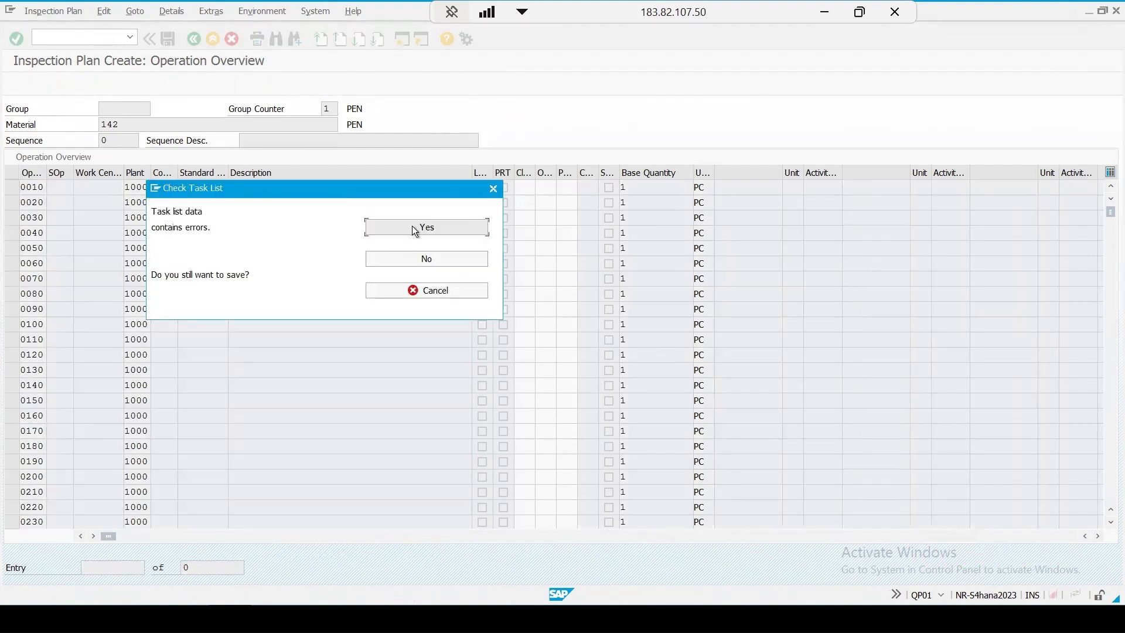
left_click(412, 226)
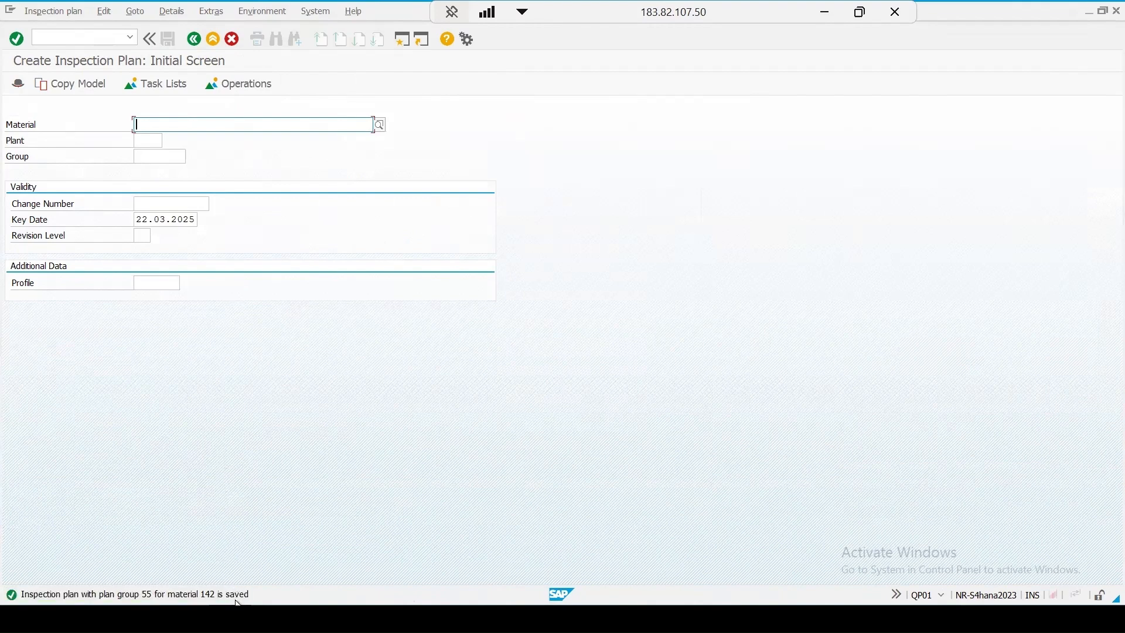
Switch to the inspection lot worklist, open material 142's lot for changing and assign the task list in its inspection specifications
mouse_move(290, 596)
left_click(402, 544)
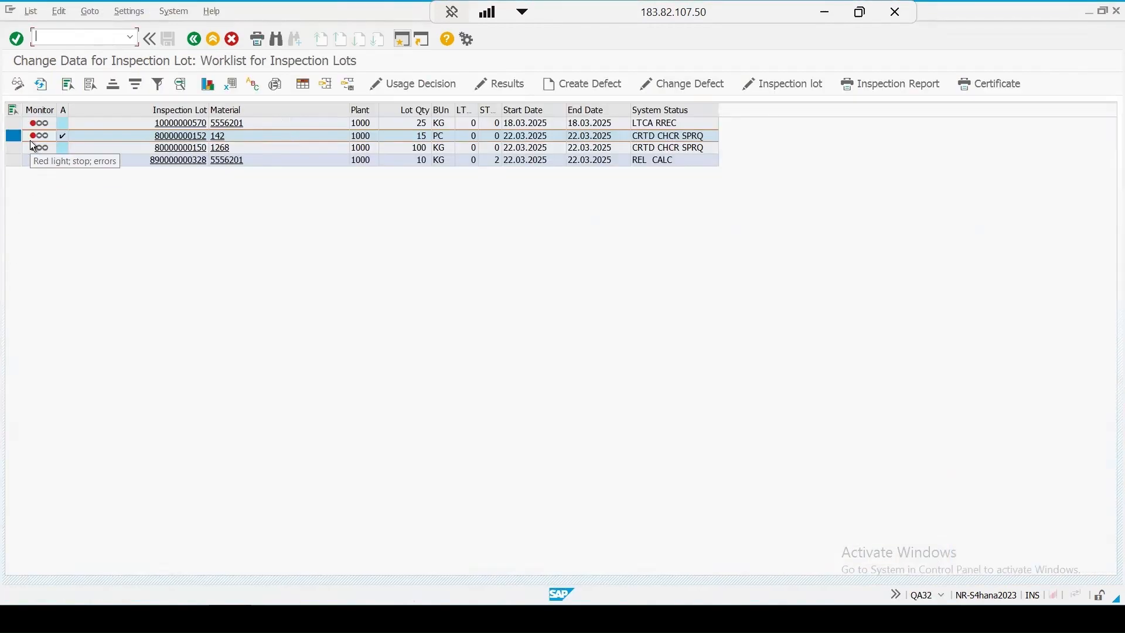
left_click(795, 88)
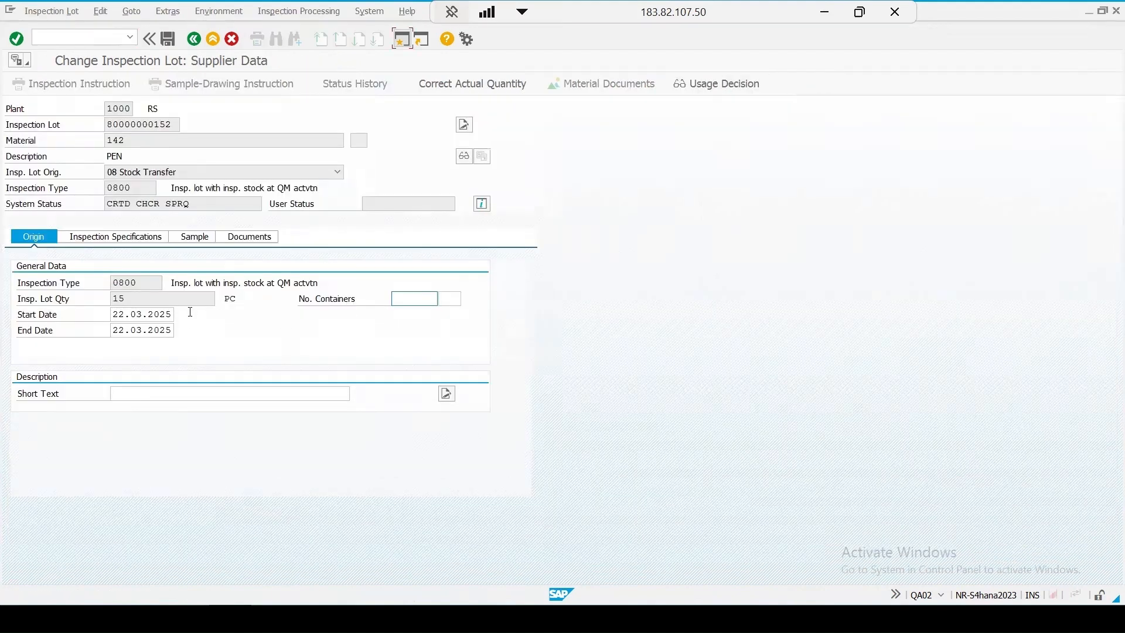
left_click(147, 238)
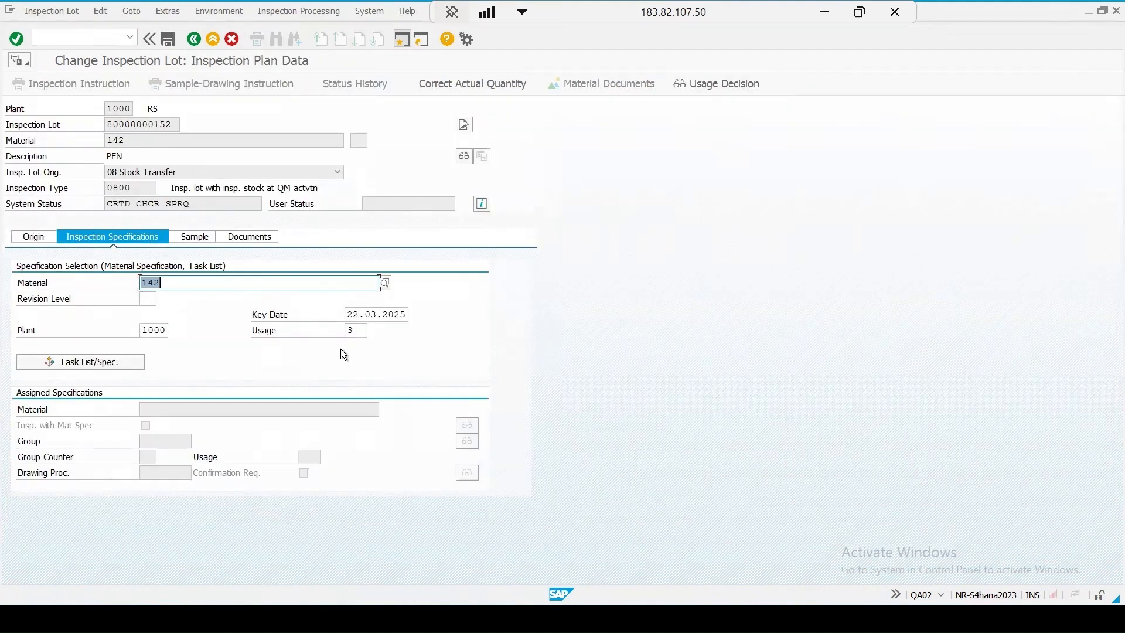
left_click(89, 362)
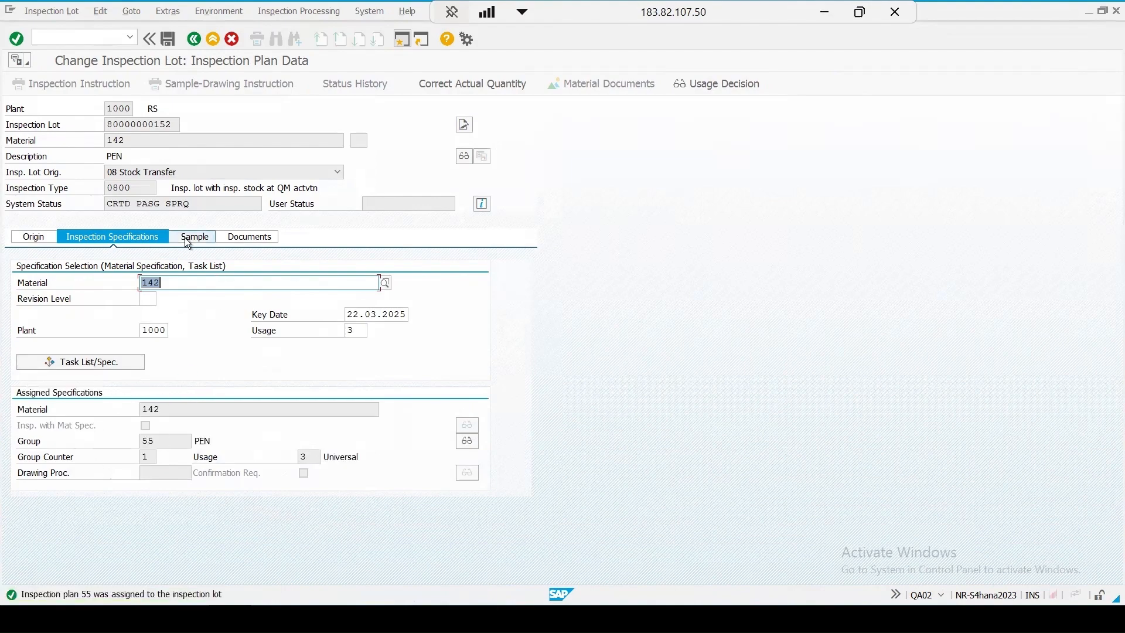
Calculate the lot's sample, save the inspection lot and refresh the worklist
left_click(188, 240)
left_click(86, 331)
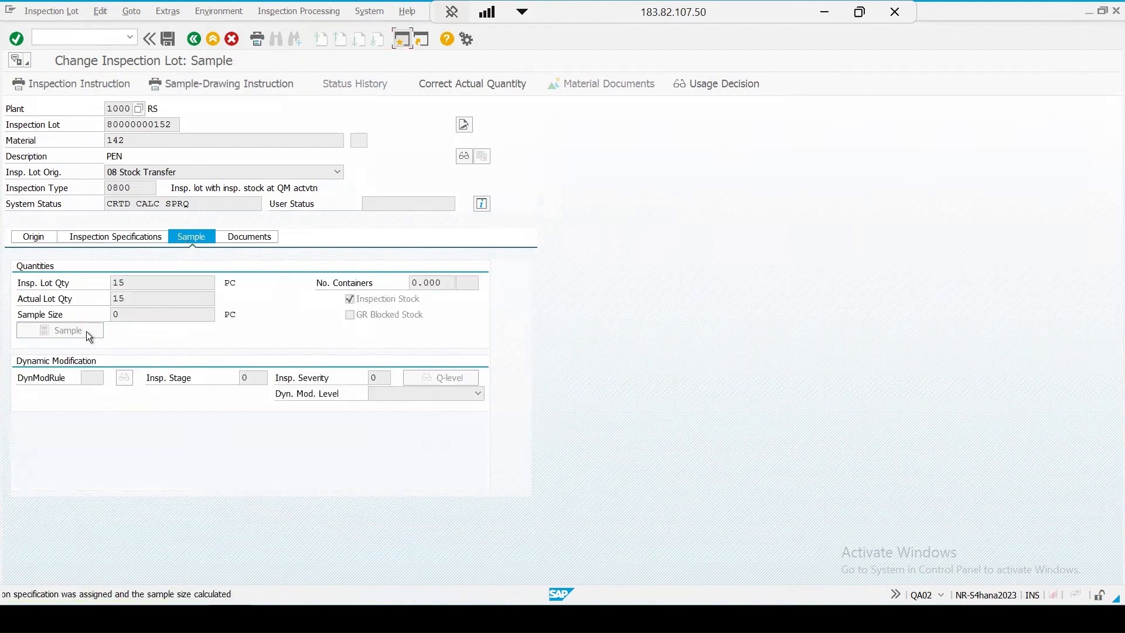
left_click(167, 39)
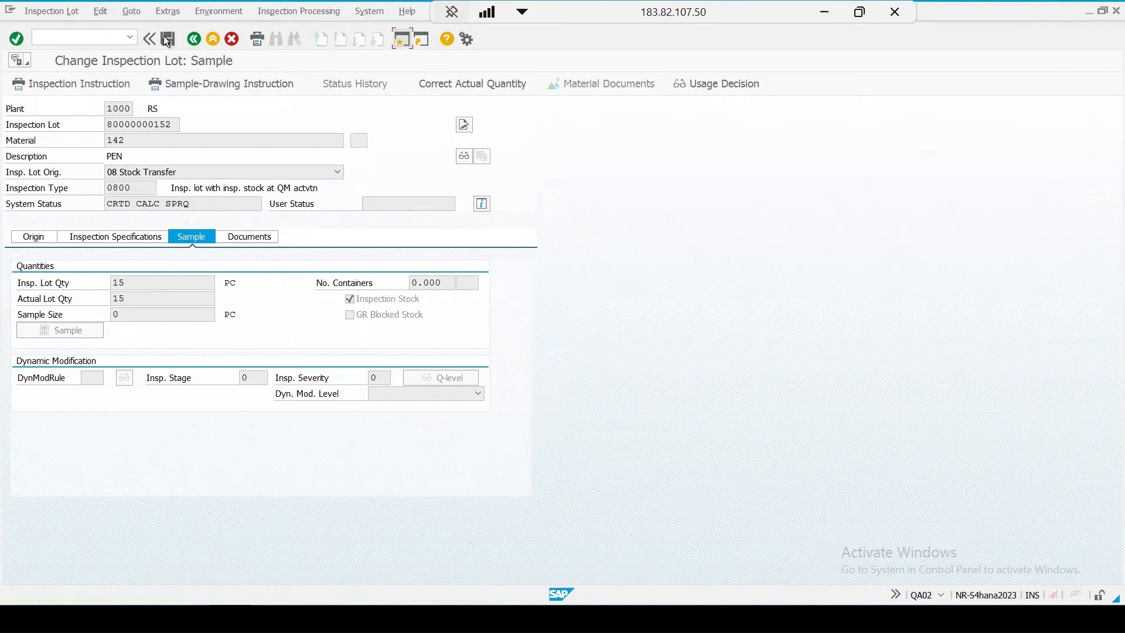
left_click(41, 84)
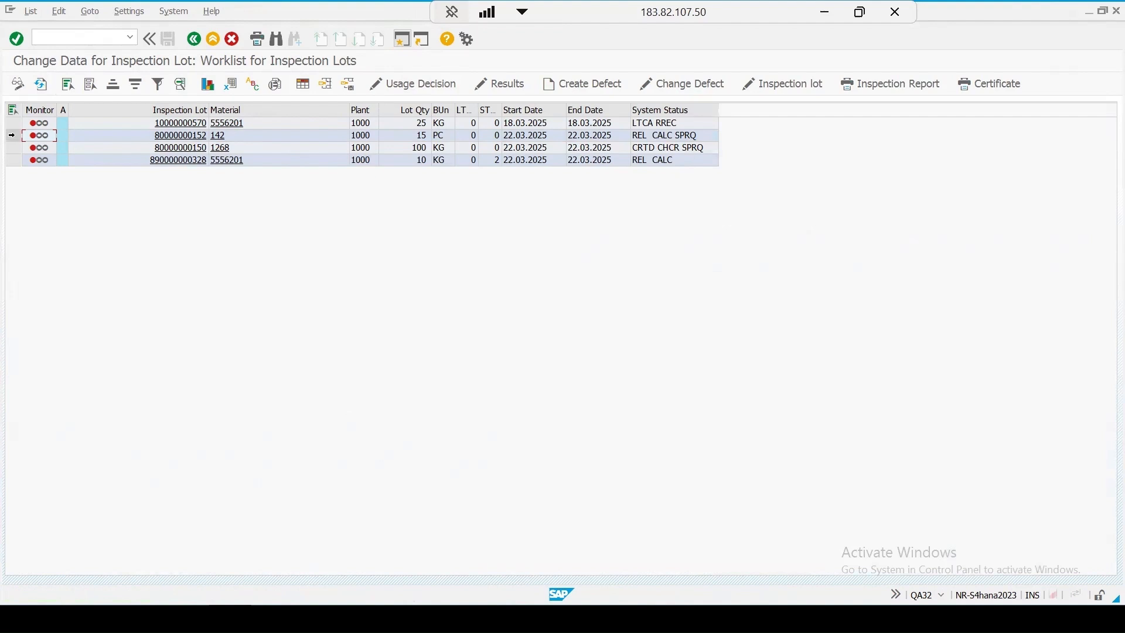
Select material 142's lot, check the material's refreshed stock in the stock overview session and return to the worklist
left_click(12, 135)
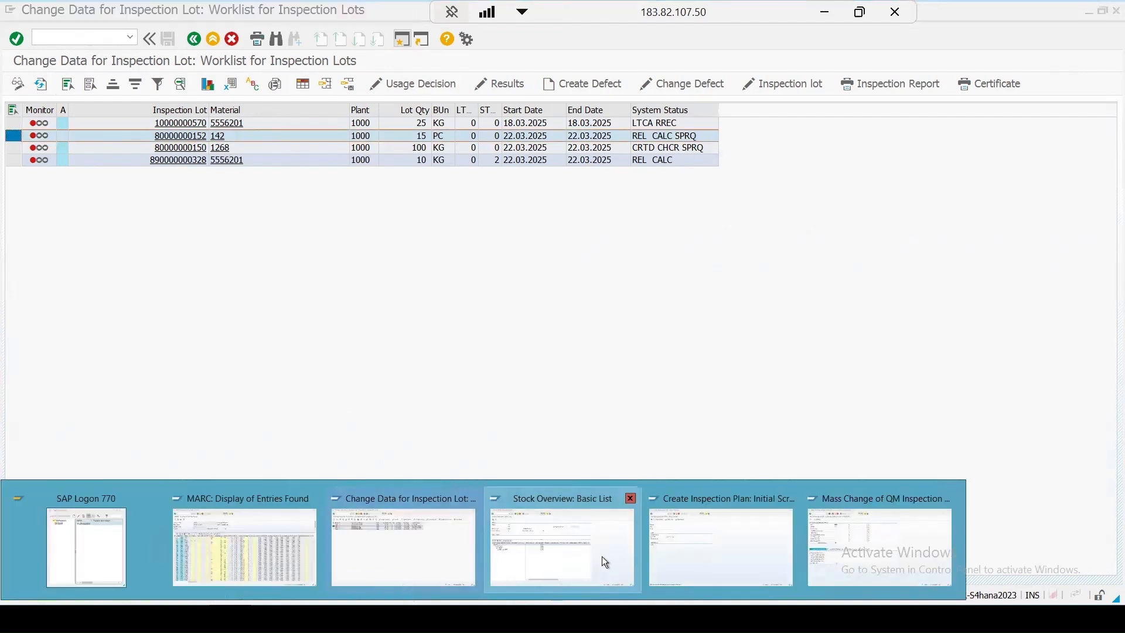
left_click(603, 556)
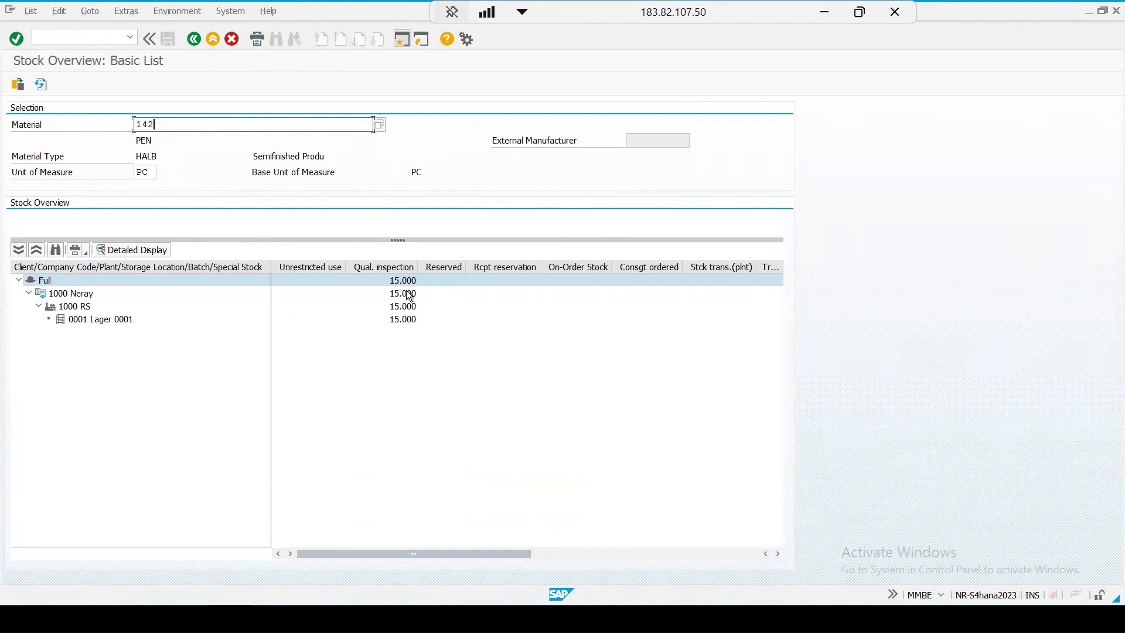
left_click(41, 85)
left_click(229, 618)
left_click(428, 556)
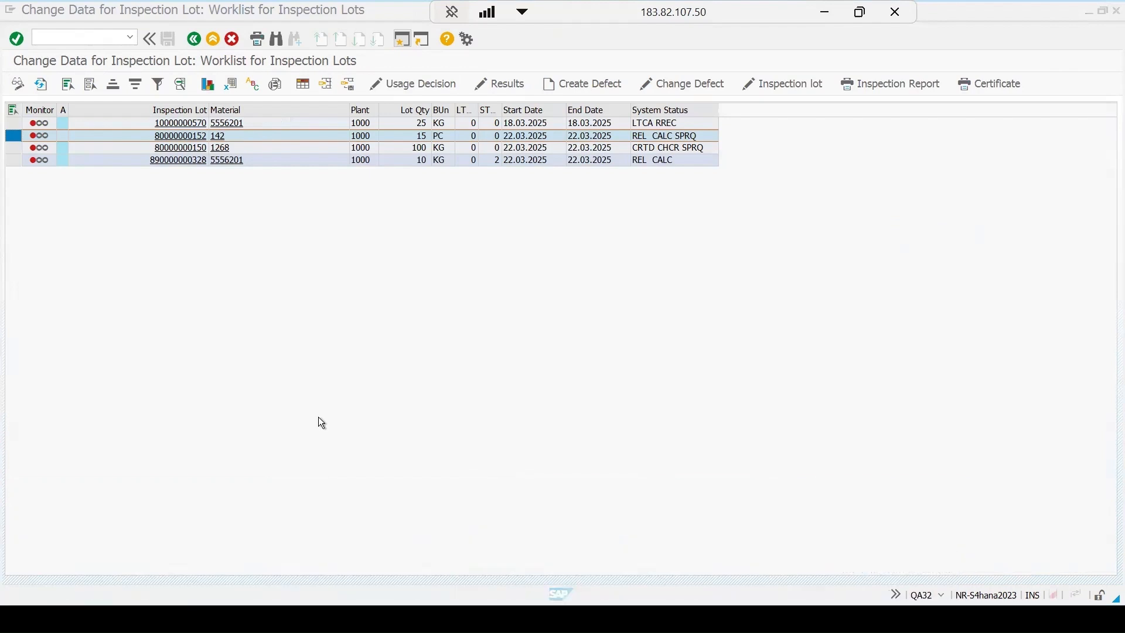
Record usage decision code A (Accept) for material 142's lot and enter 15 PC for posting to unrestricted use
left_click(407, 85)
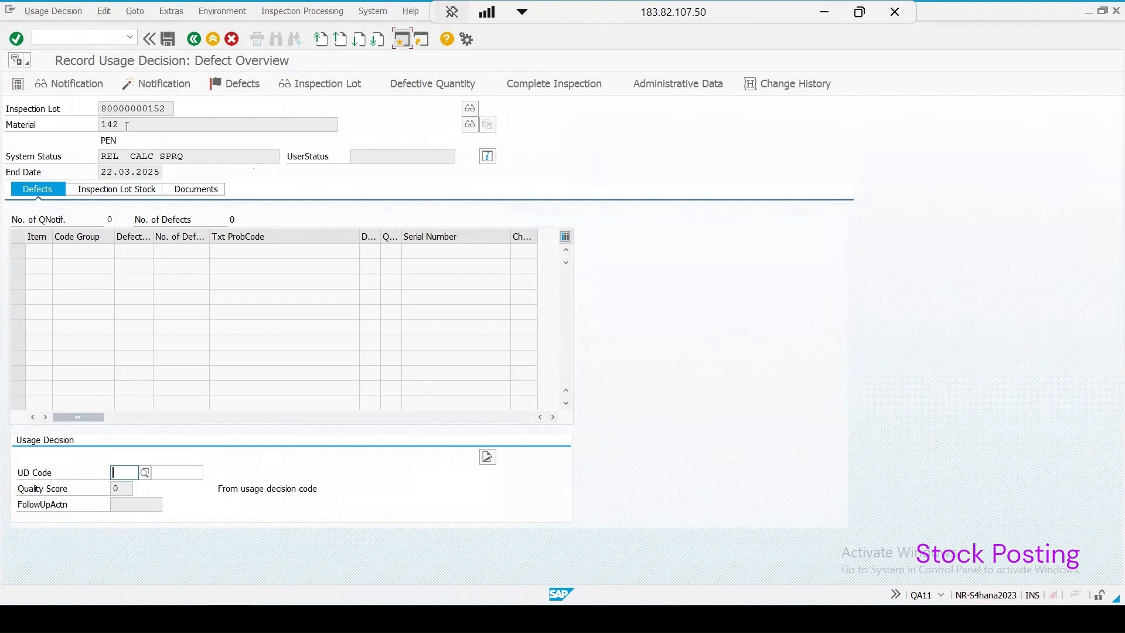
left_click(145, 473)
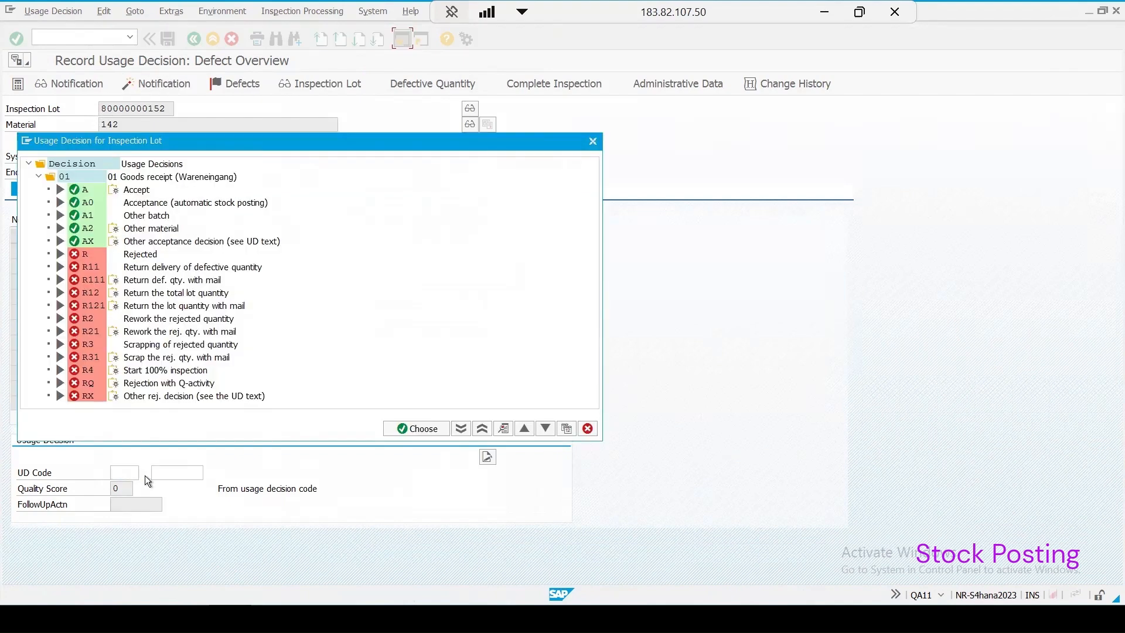
double_click(77, 189)
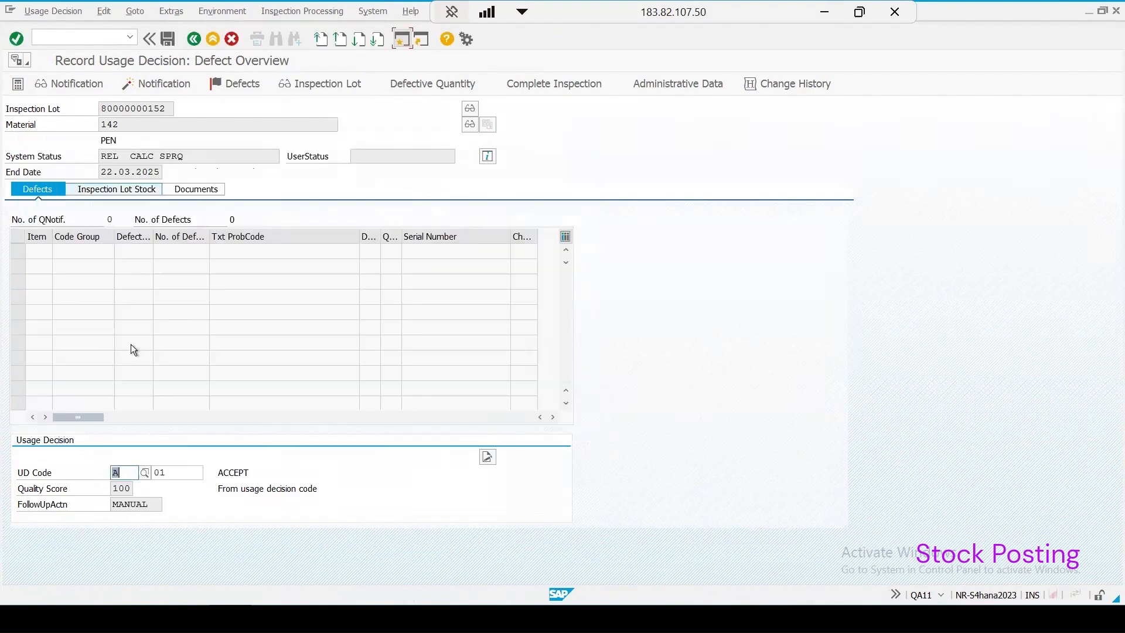
left_click(115, 194)
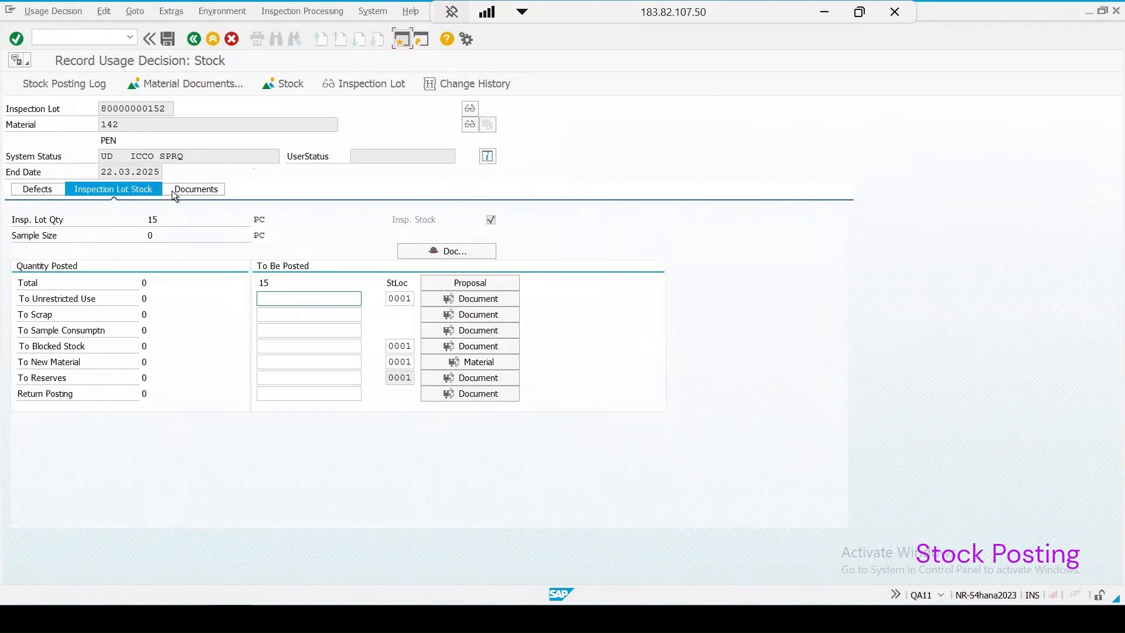
left_click(267, 298)
type("15")
Examine material 142's stock overview from the usage decision and return to the inspection lot stock
left_click(281, 85)
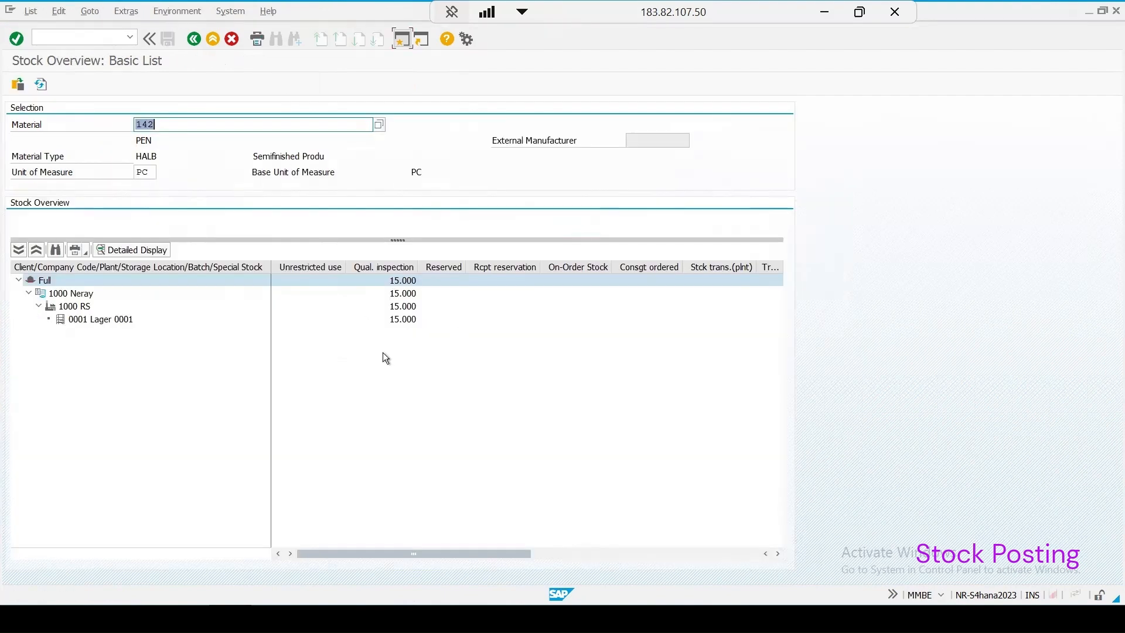
left_click(193, 40)
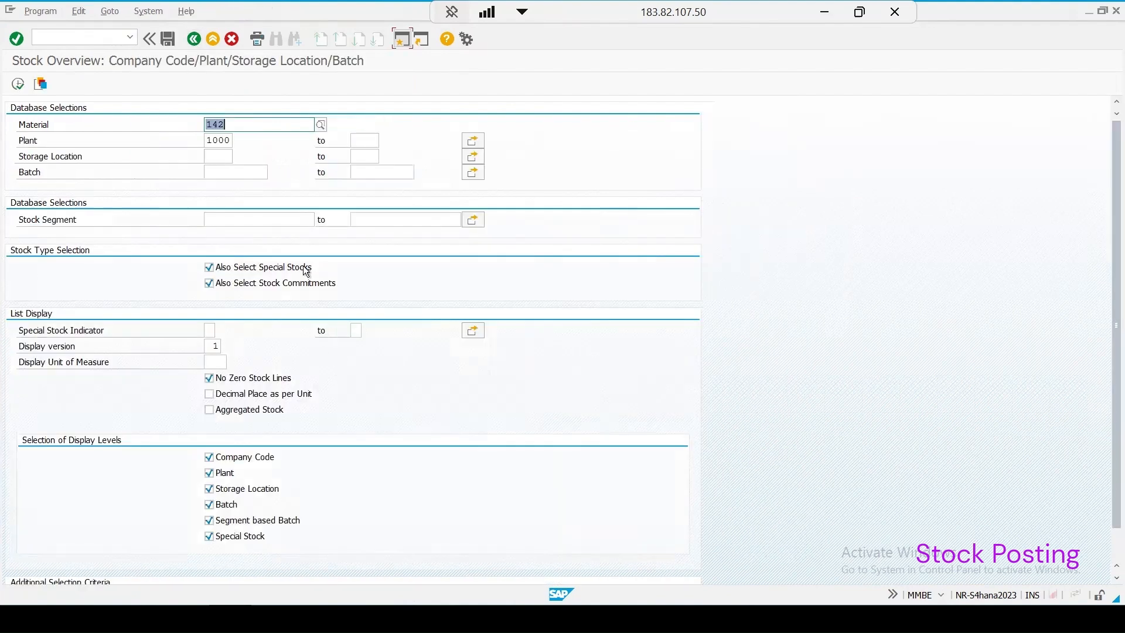
left_click(193, 39)
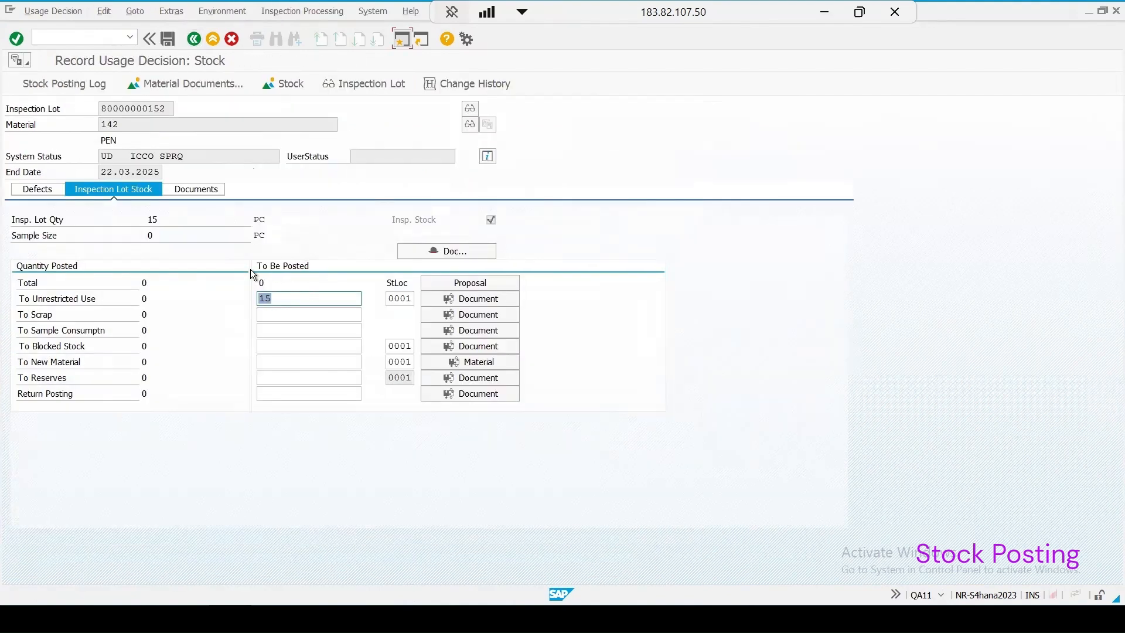
Save the usage decision with its stock posting and refresh the inspection lot worklist
left_click(167, 39)
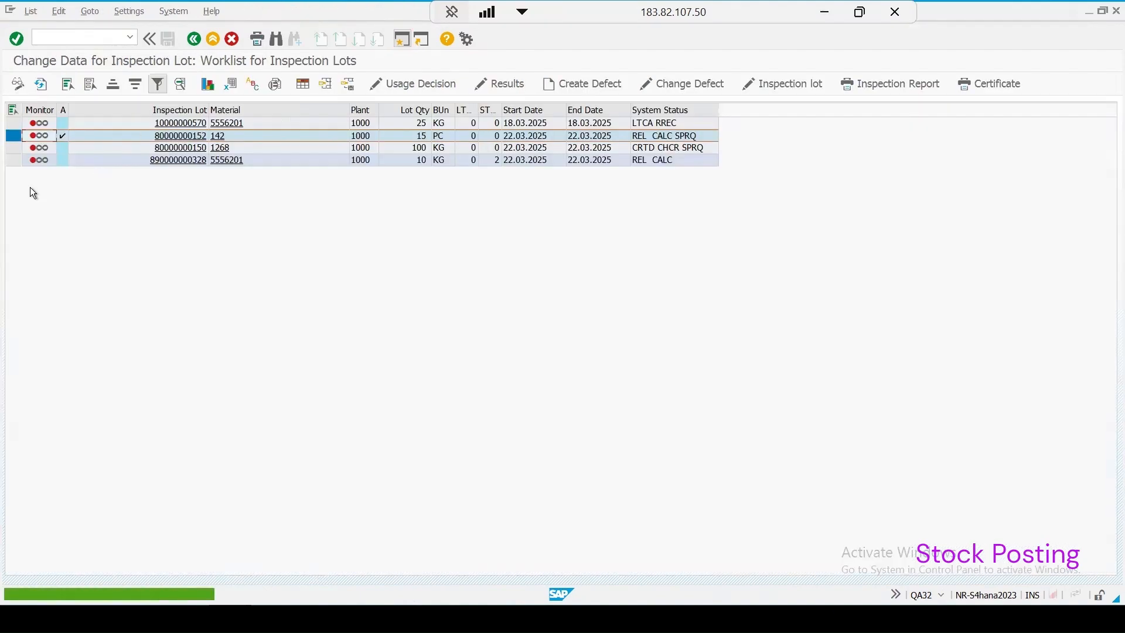
left_click(41, 84)
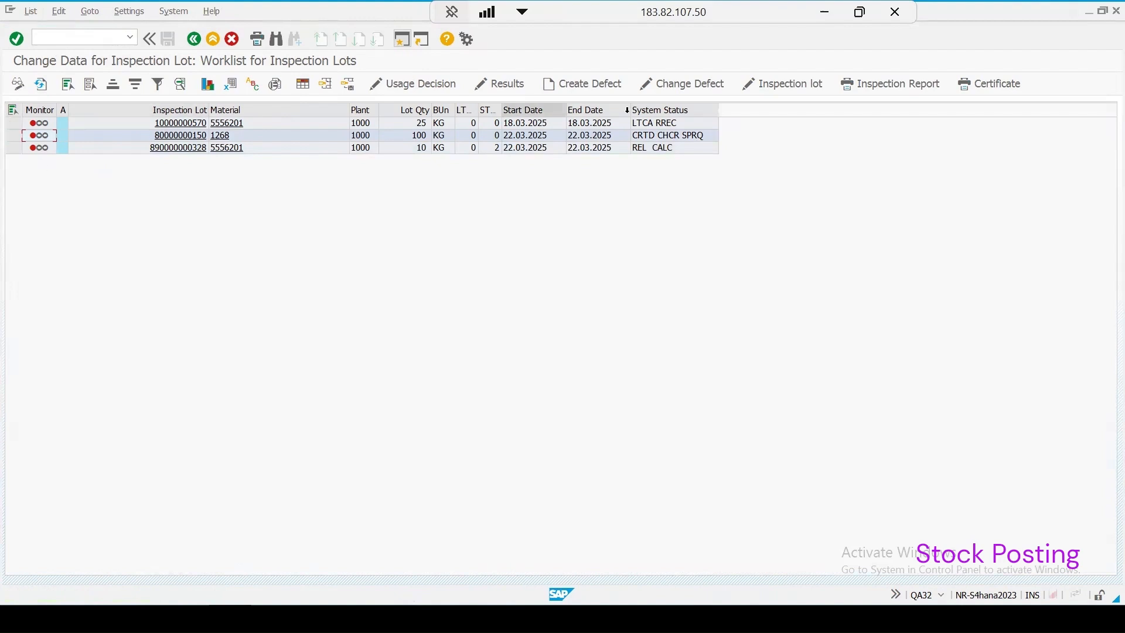
Switch to the stock overview session and refresh material 142's stock to check the posting
left_click(237, 618)
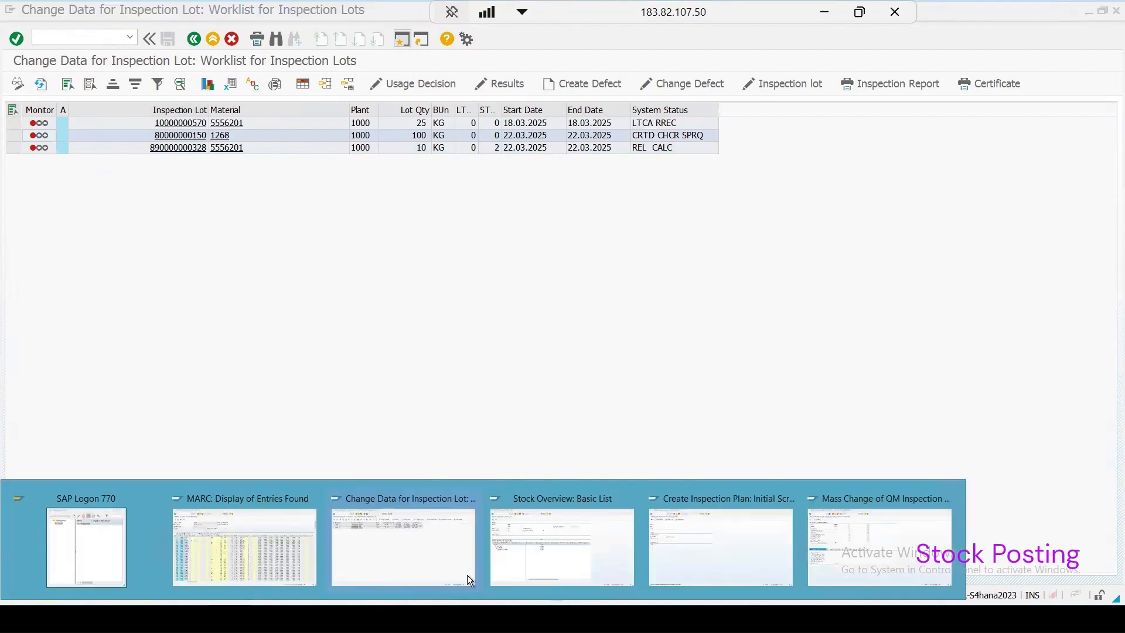
left_click(610, 550)
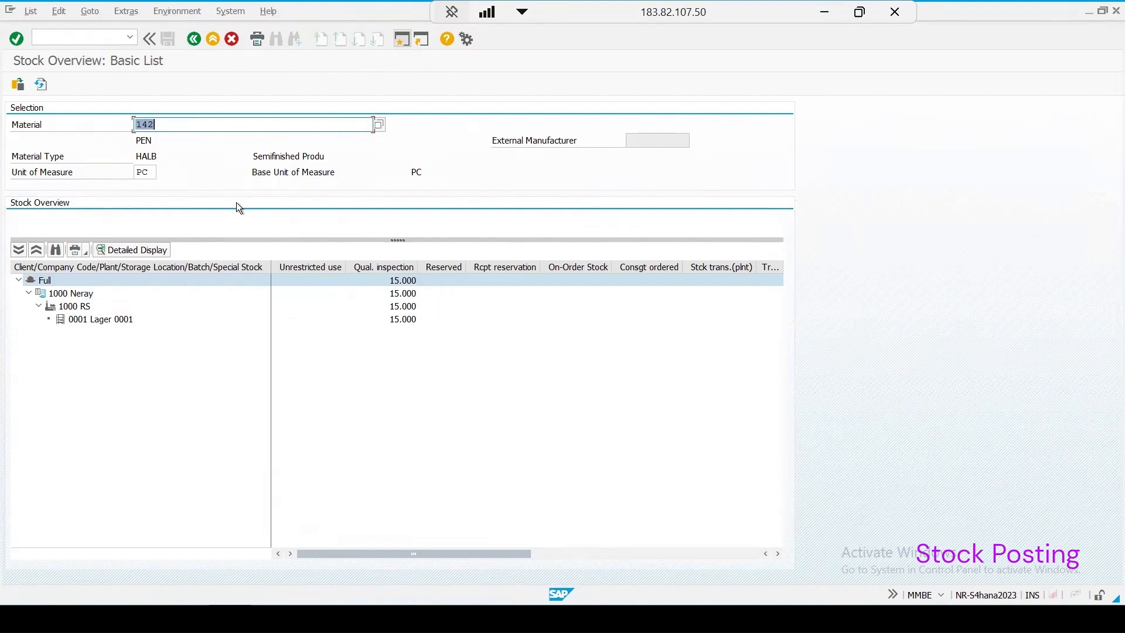
left_click(41, 85)
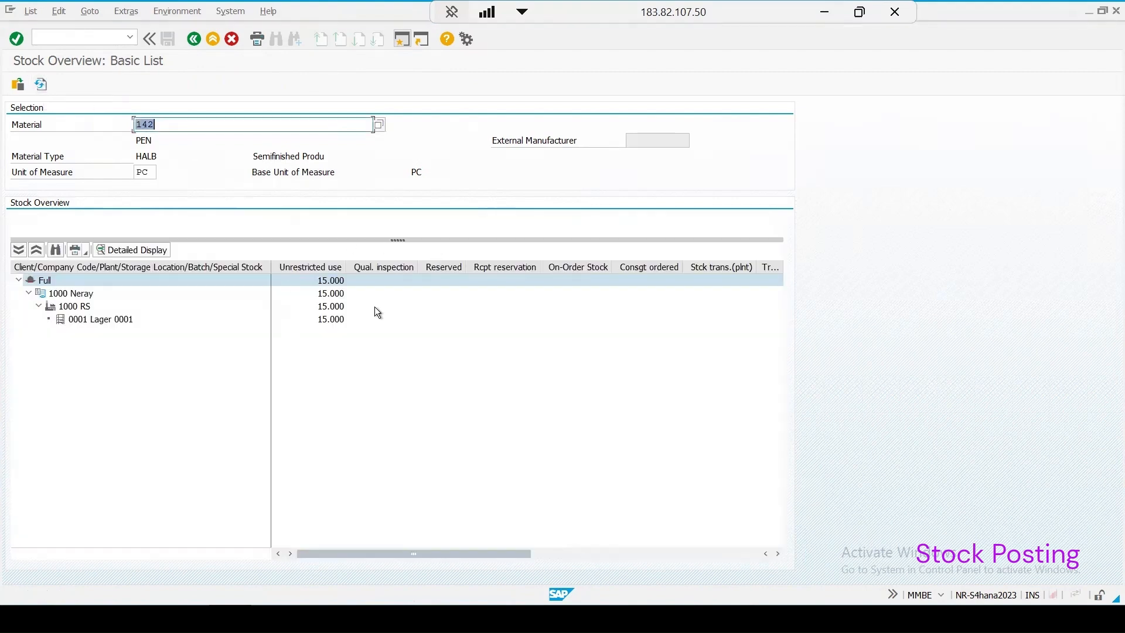